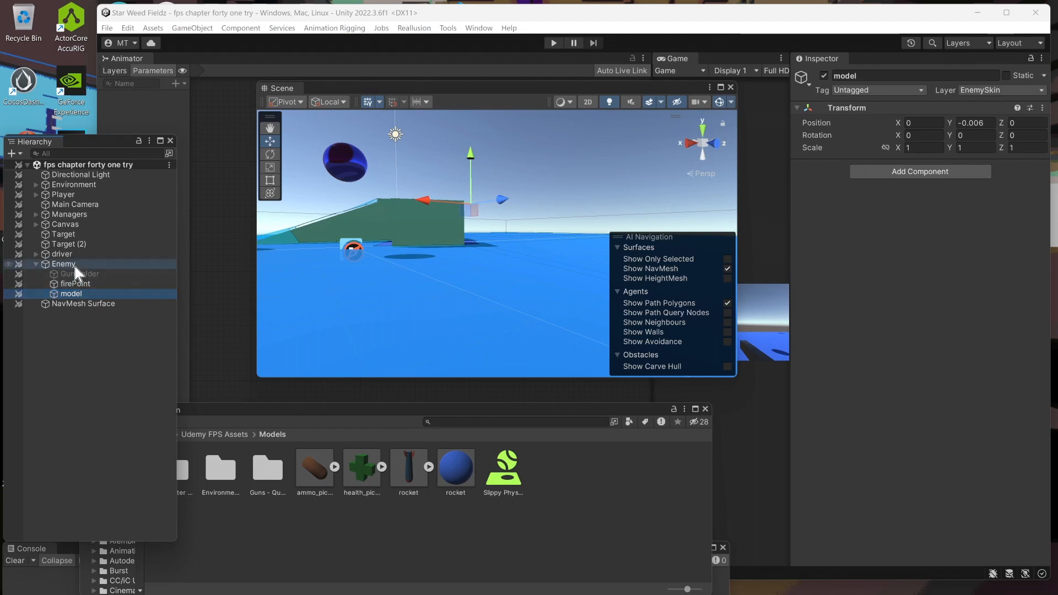
pyautogui.moveTo(533, 251); pyautogui.dragTo(542, 266, button='middle')
pyautogui.scroll(-5, 411, 279)
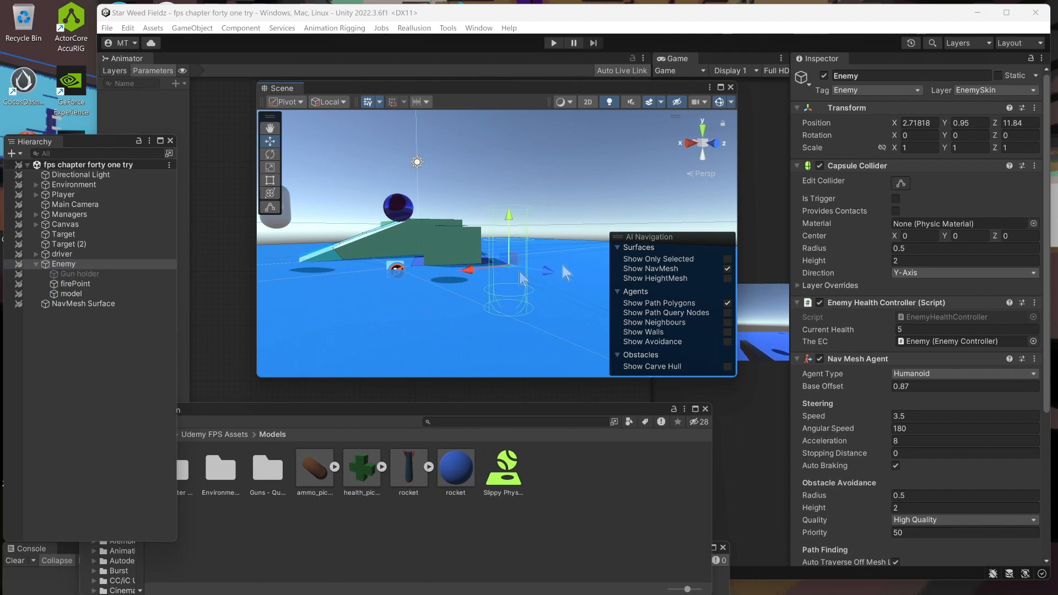
pyautogui.scroll(5, 545, 286)
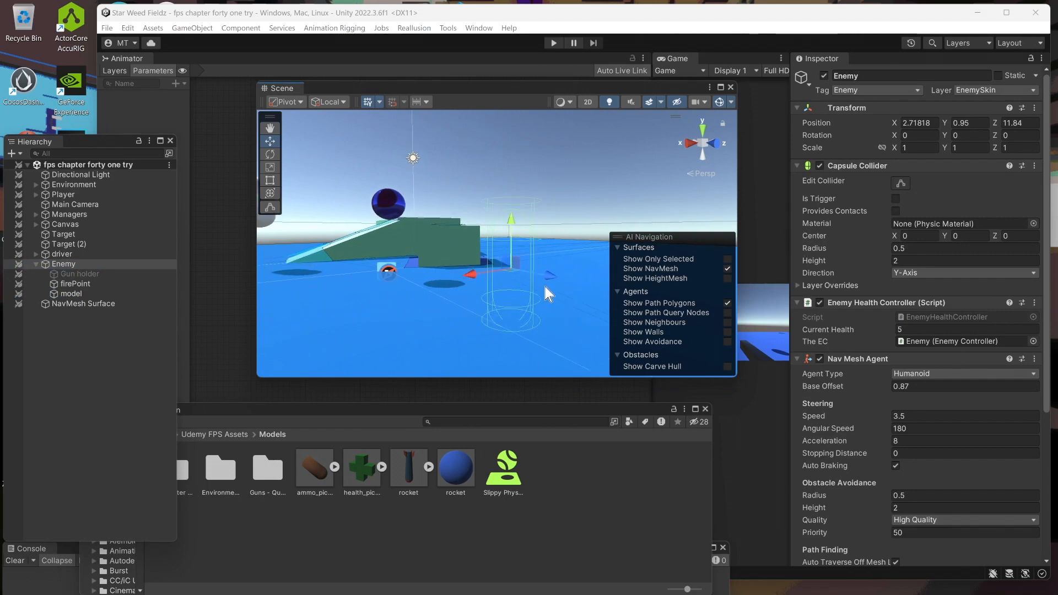
pyautogui.scroll(-3, 545, 287)
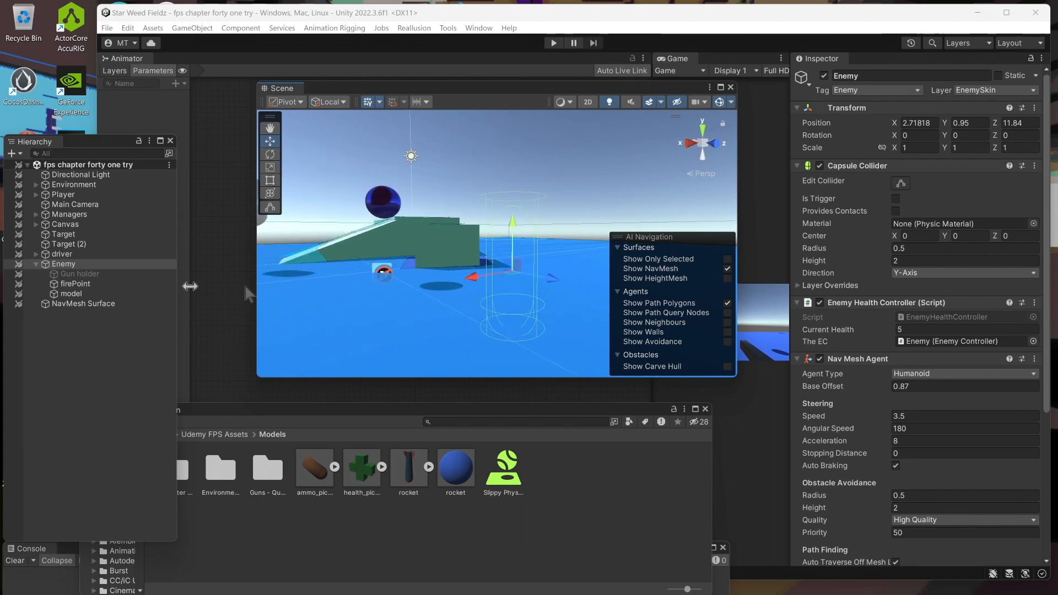
pyautogui.click(72, 294)
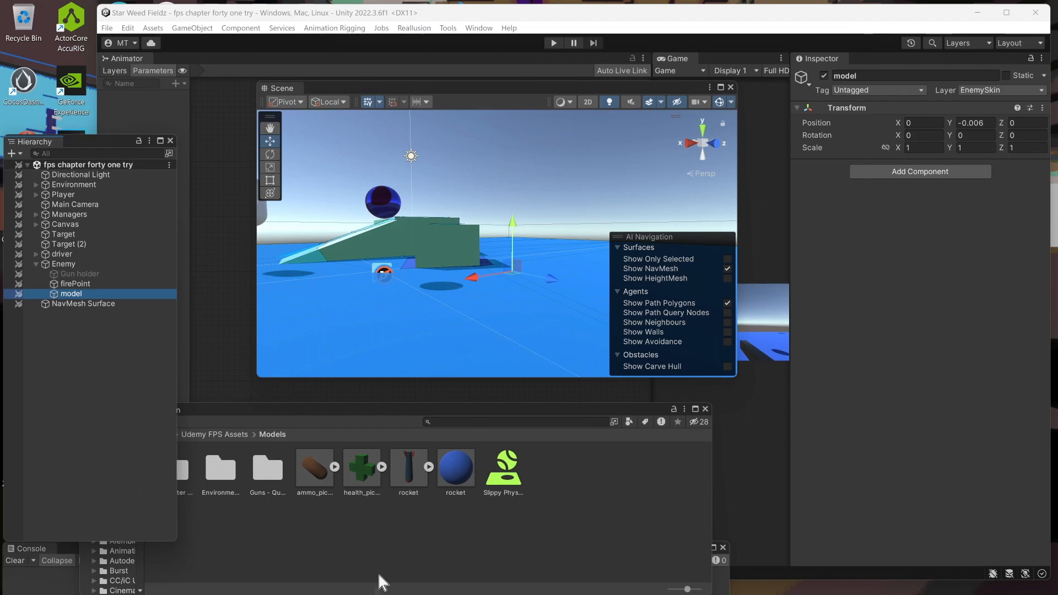
# - Import the tchar_unity folder from Tchar_gun on drive D: in File Explorer into Unity's Models assets folder, and save the scene
pyautogui.moveTo(392, 584)
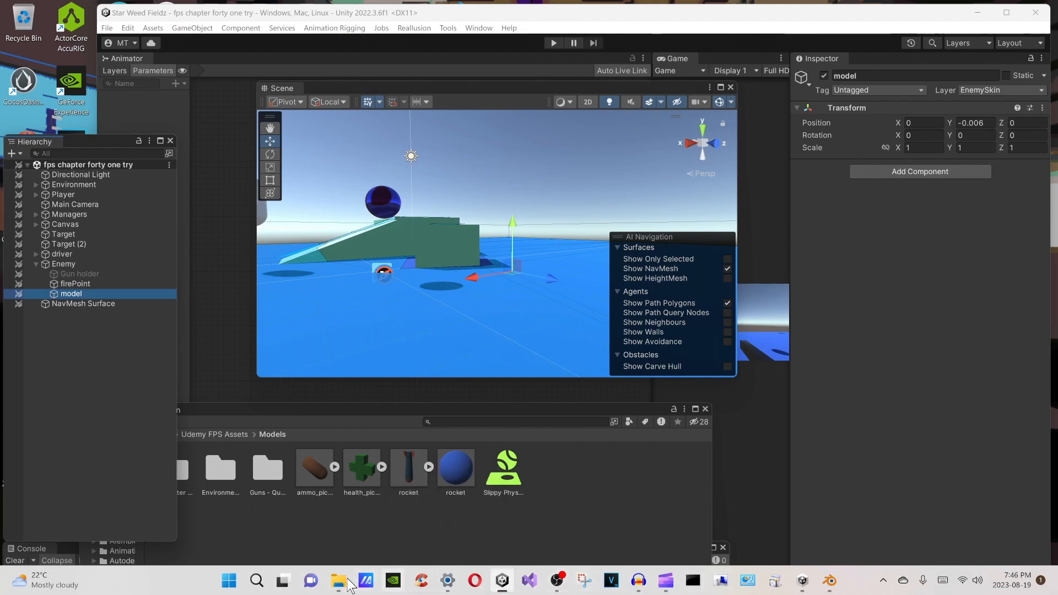
pyautogui.moveTo(347, 583)
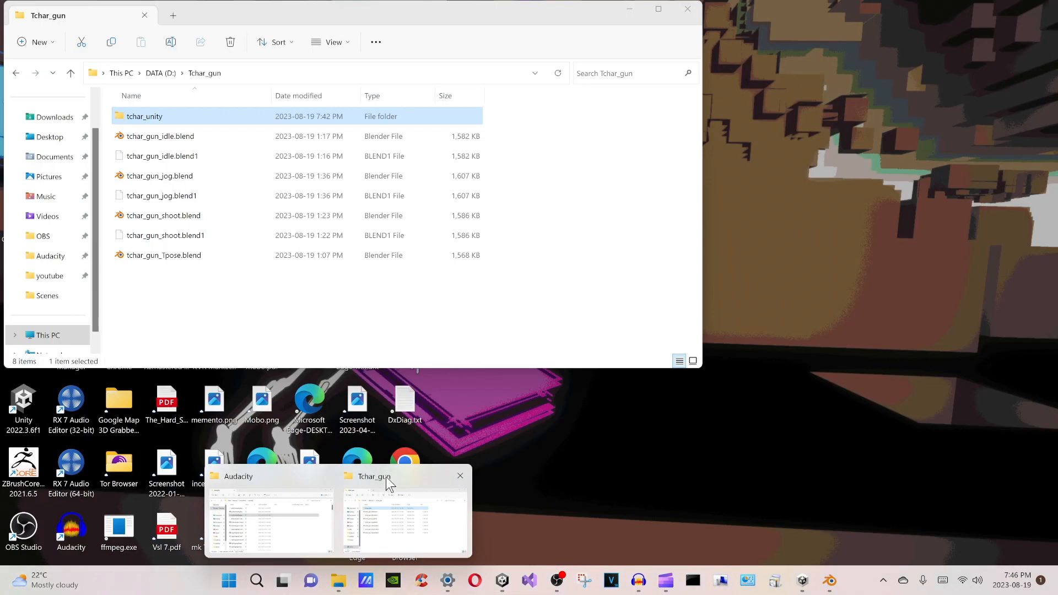
pyautogui.click(385, 477)
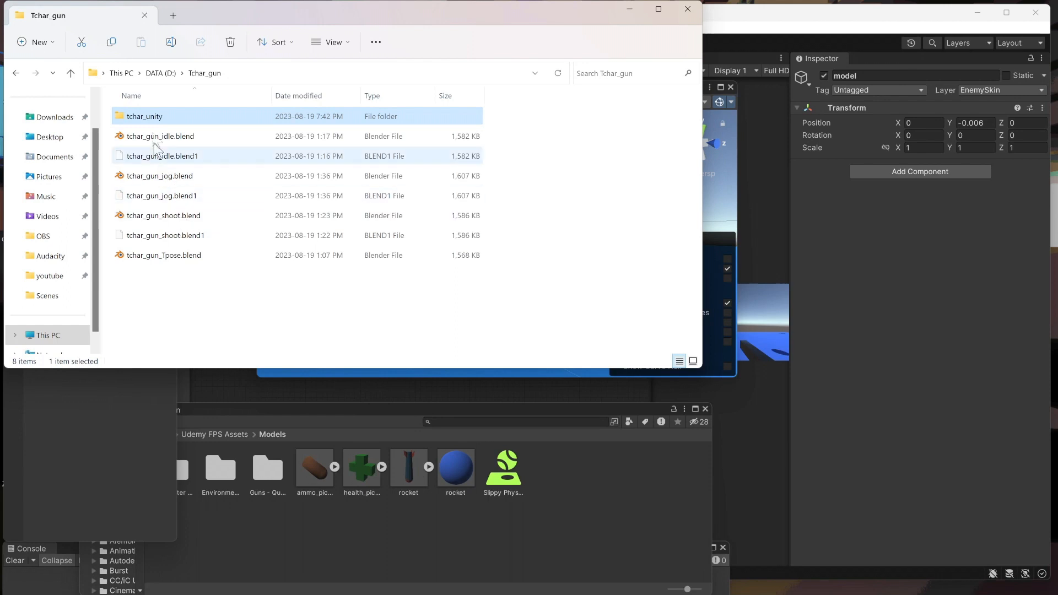
pyautogui.doubleClick(156, 118)
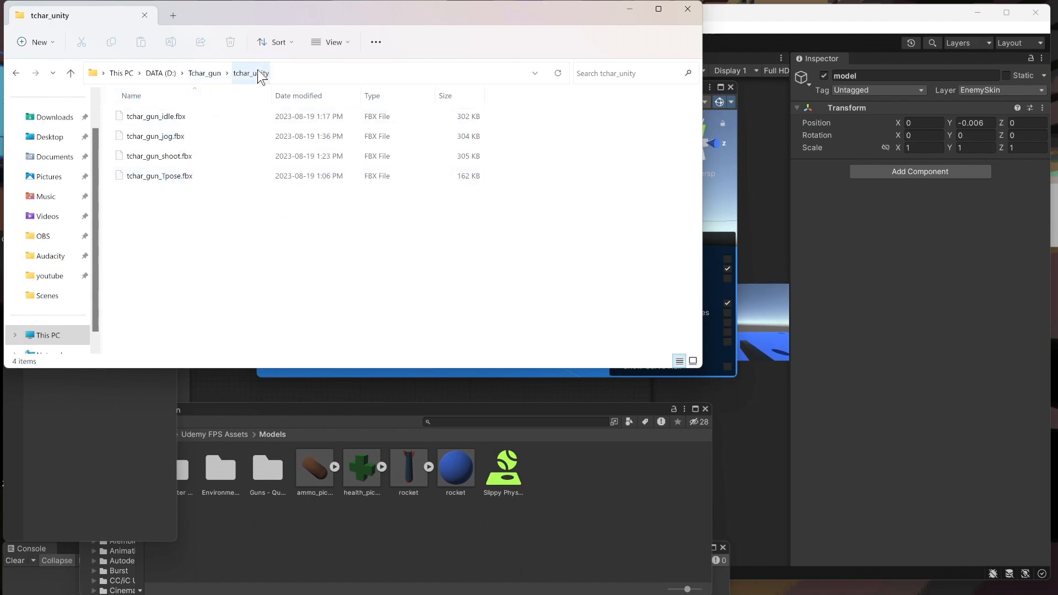
pyautogui.click(204, 73)
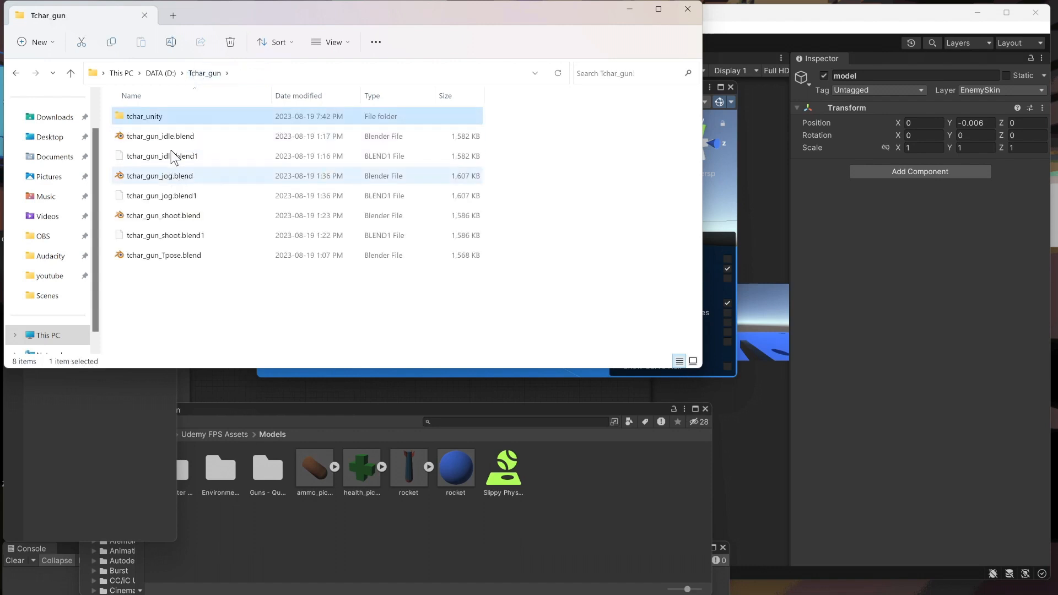
pyautogui.moveTo(169, 117); pyautogui.dragTo(308, 526)
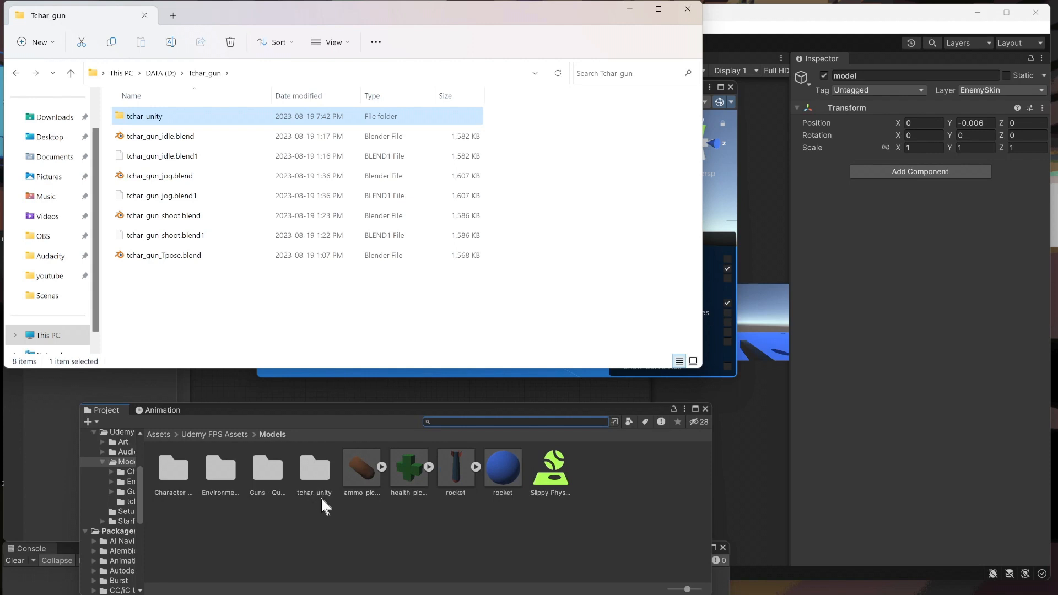
pyautogui.click(629, 12)
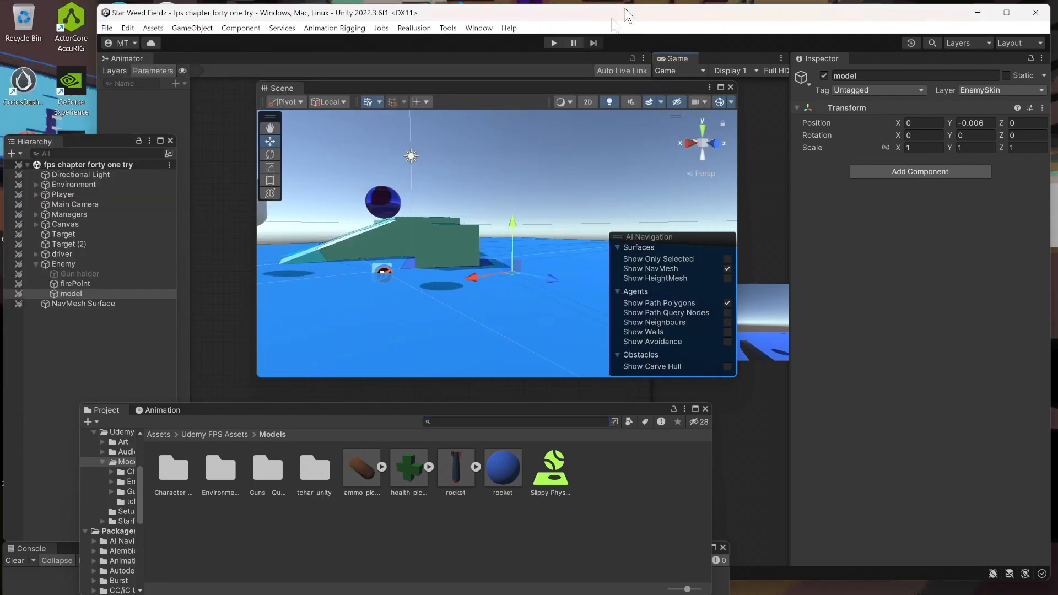
pyautogui.click(108, 28)
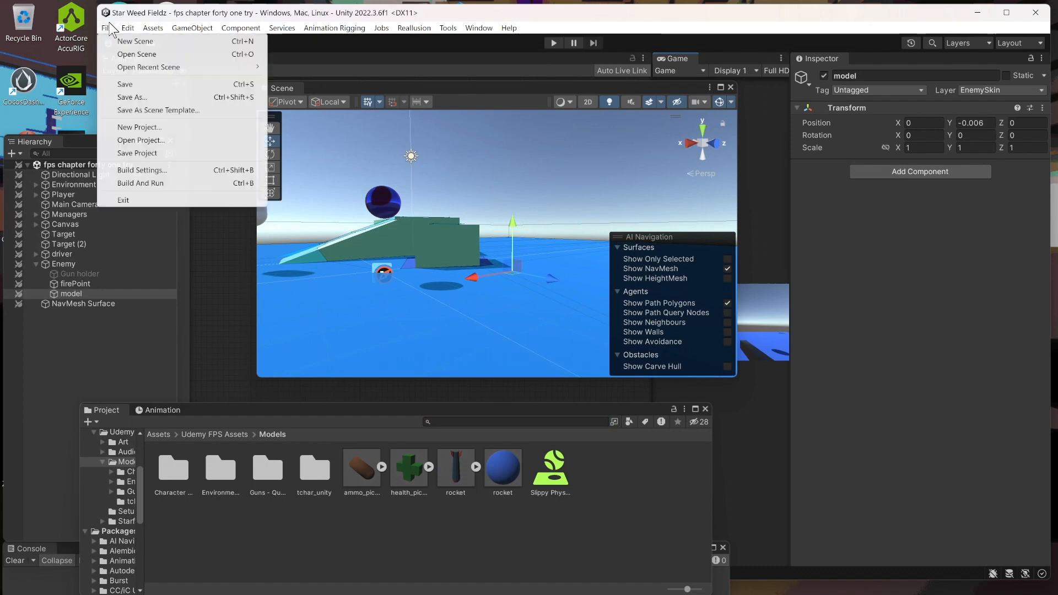
pyautogui.click(149, 87)
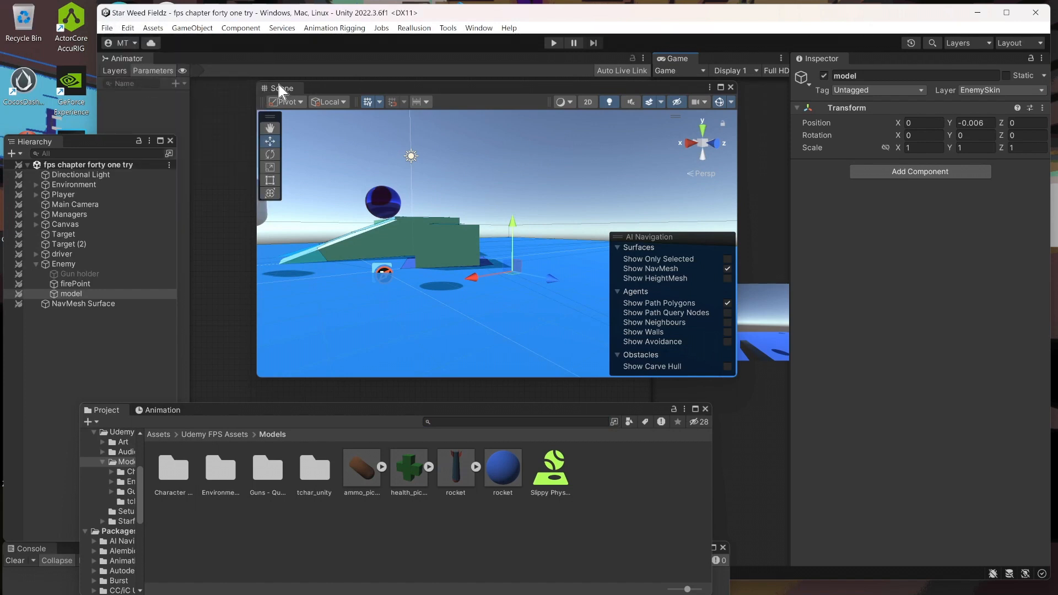
# - Open the imported tchar_unity folder and examine the import settings of the idle, jog, shoot and Tpose models
pyautogui.doubleClick(324, 465)
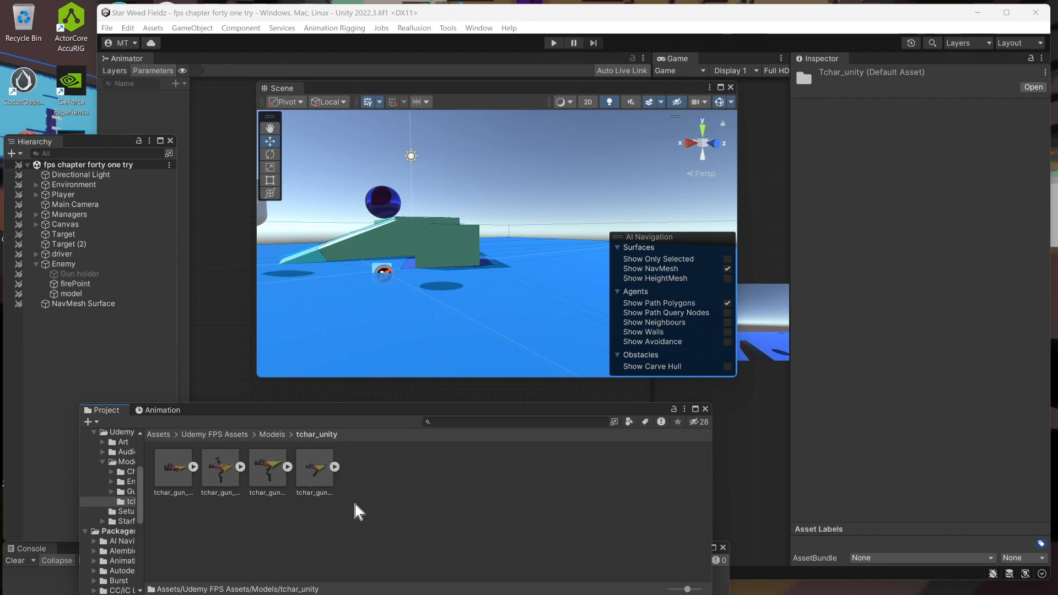
pyautogui.click(71, 294)
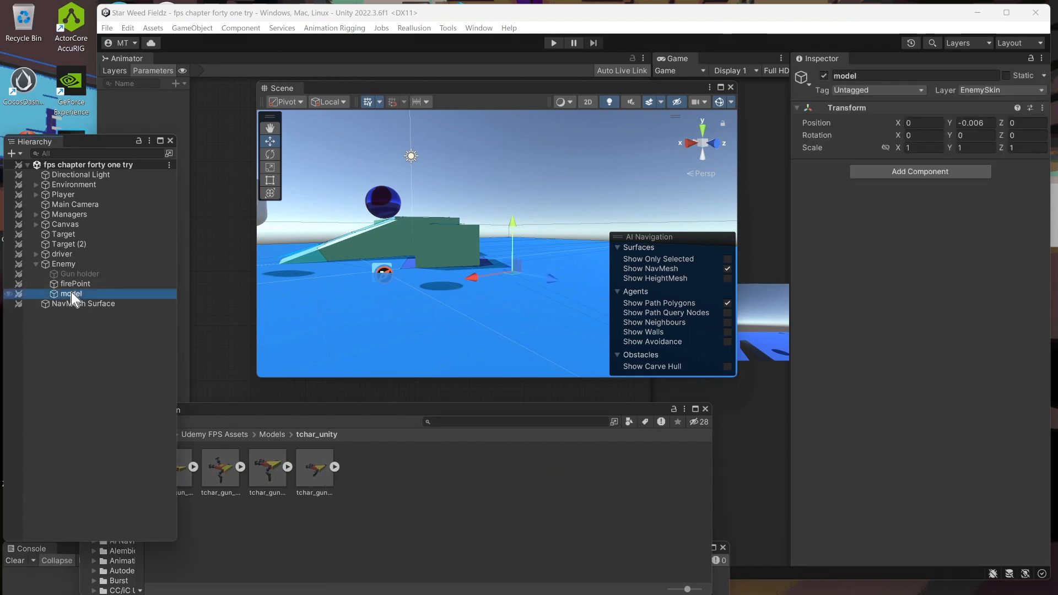
pyautogui.click(475, 407)
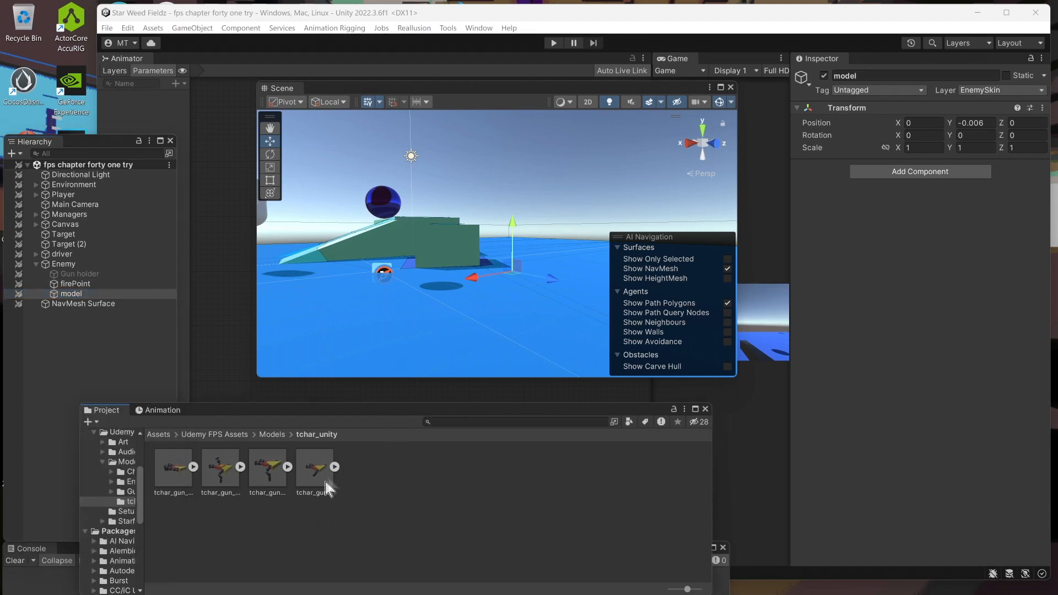
pyautogui.click(172, 491)
pyautogui.moveTo(367, 408); pyautogui.dragTo(386, 379)
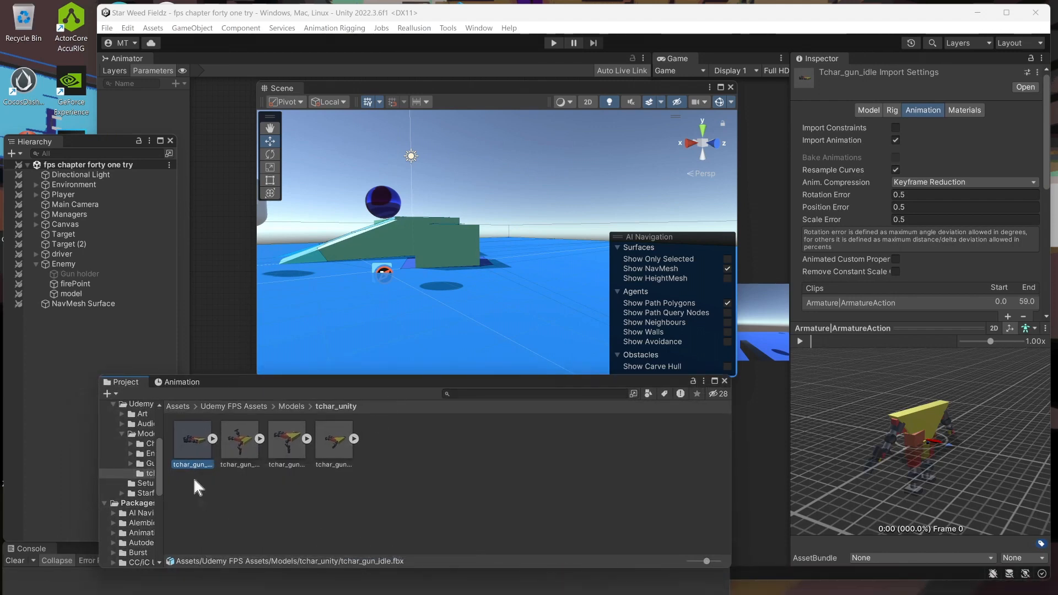
pyautogui.click(233, 448)
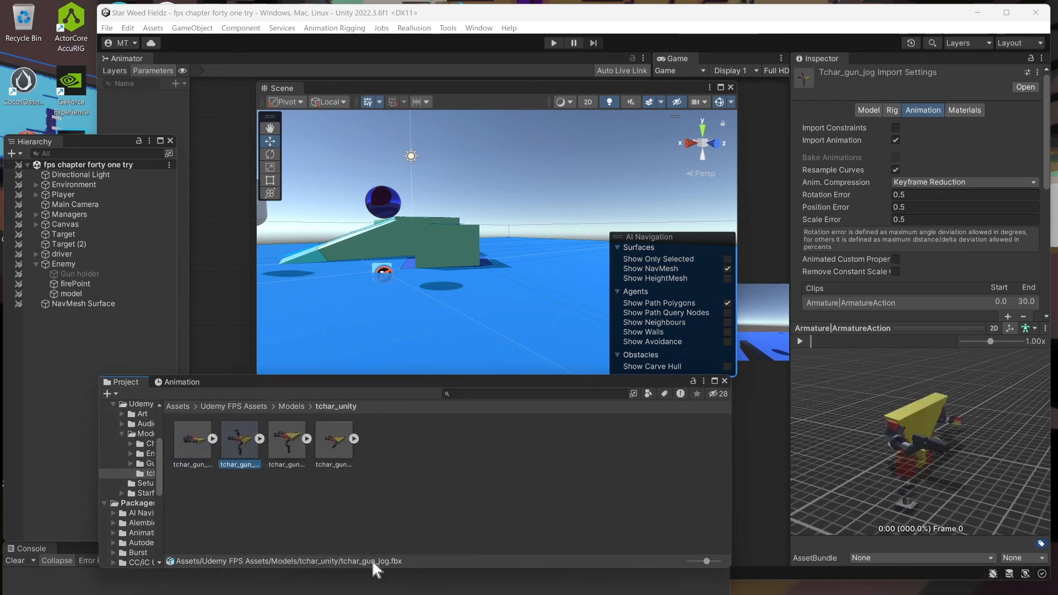
pyautogui.click(292, 446)
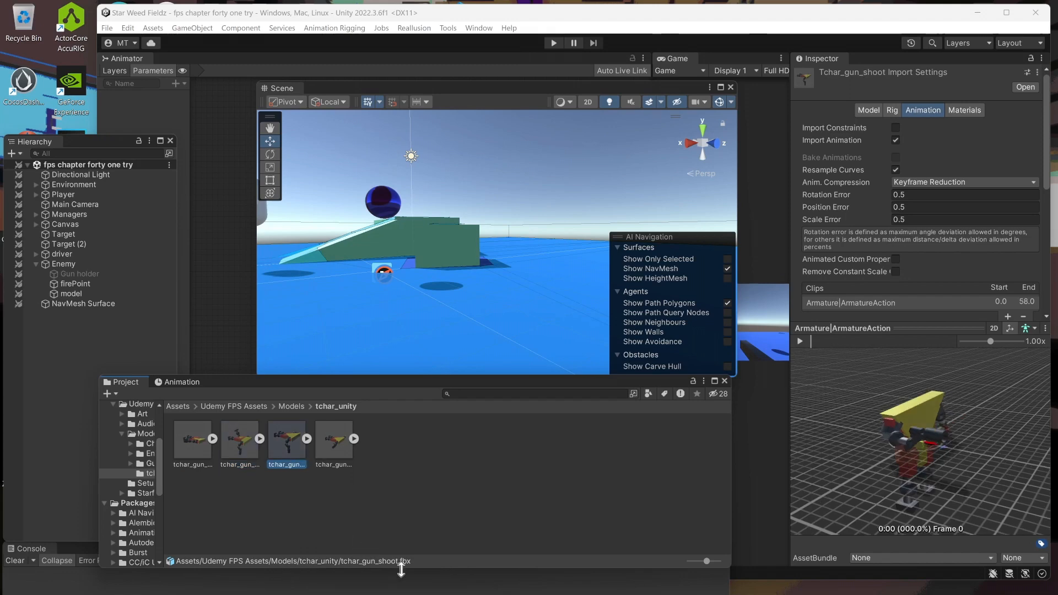
pyautogui.click(330, 444)
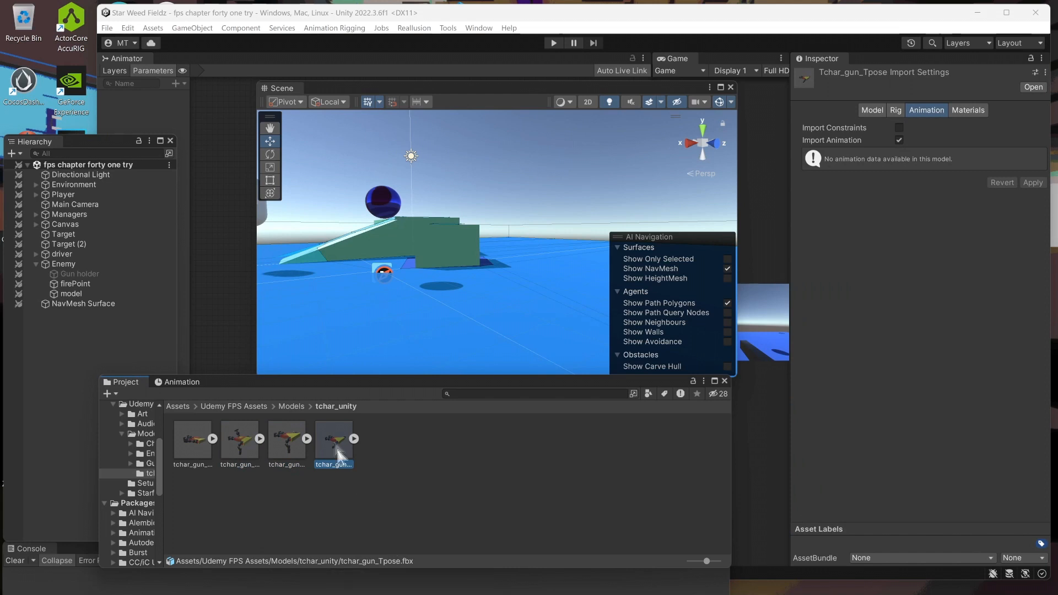
# - Examine the meshes and materials contained in the tchar_gun_Tpose model for an avatar
pyautogui.click(351, 438)
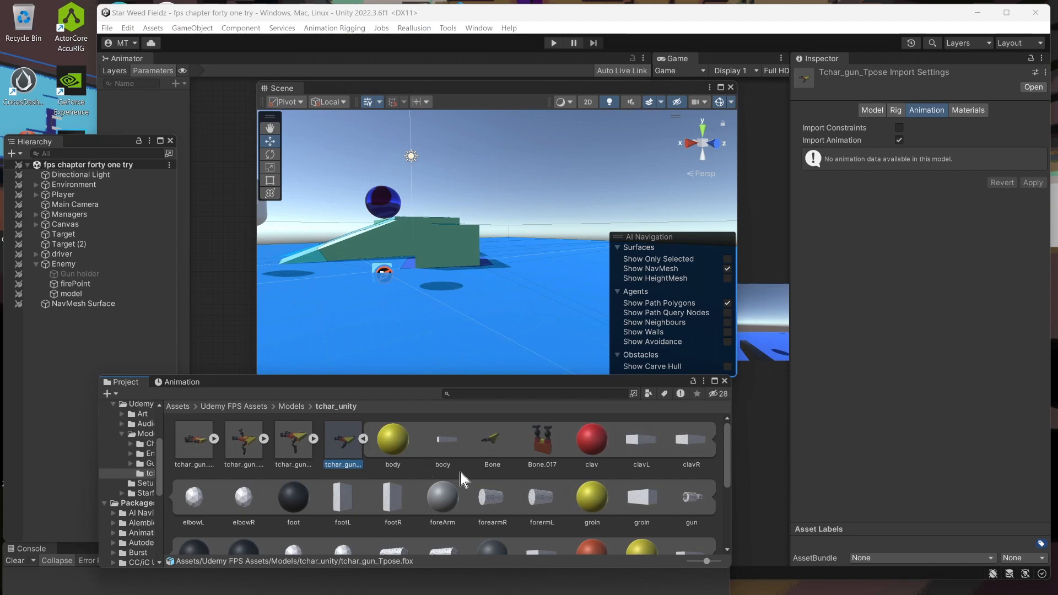
pyautogui.scroll(-2, 461, 471)
pyautogui.scroll(2, 461, 472)
pyautogui.scroll(-2, 461, 472)
pyautogui.scroll(-3, 461, 472)
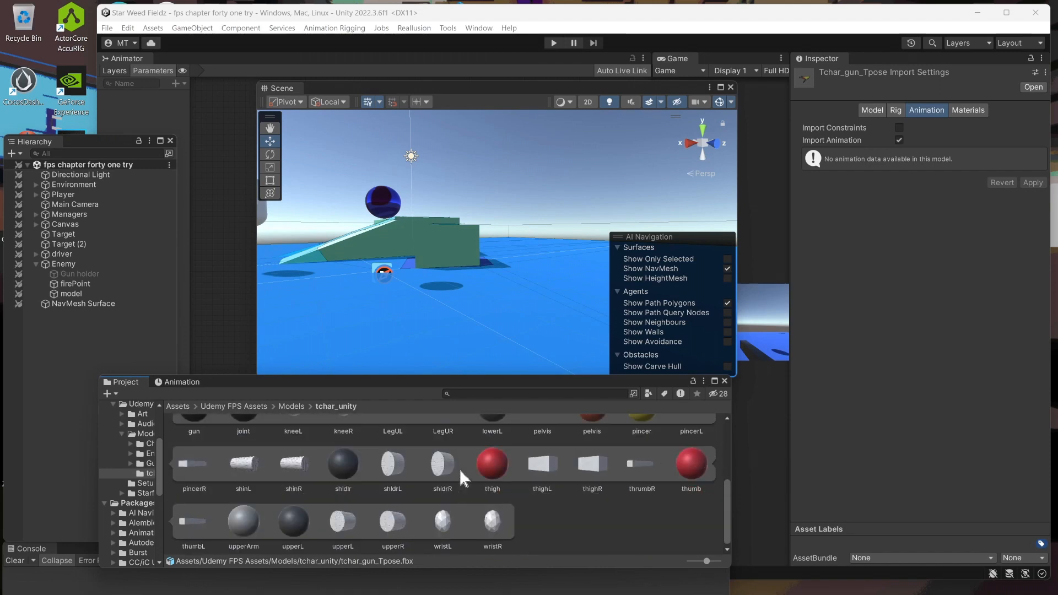
pyautogui.scroll(3, 564, 515)
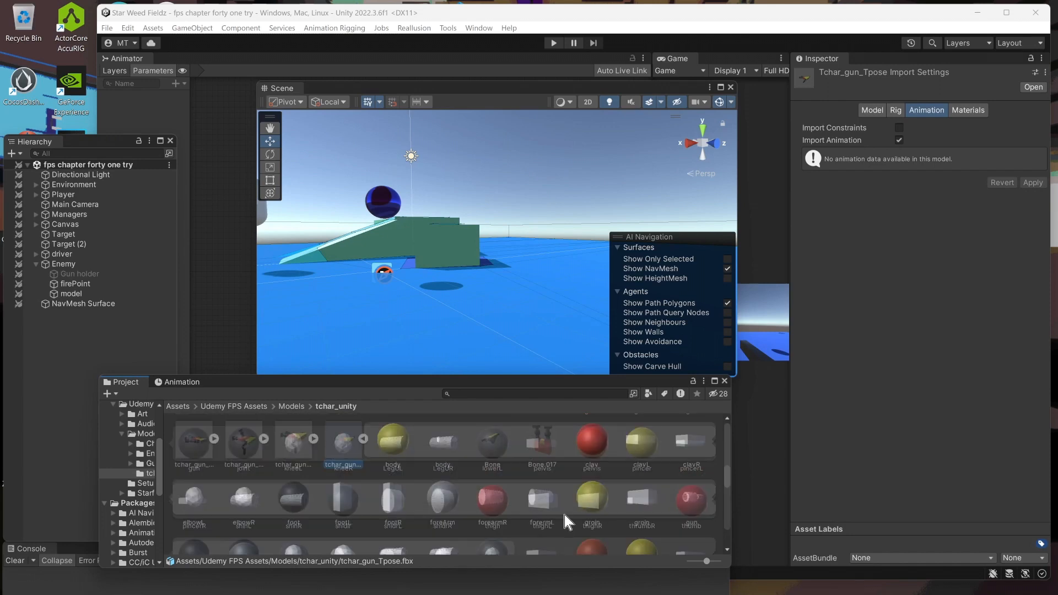
pyautogui.scroll(2, 564, 514)
pyautogui.click(364, 440)
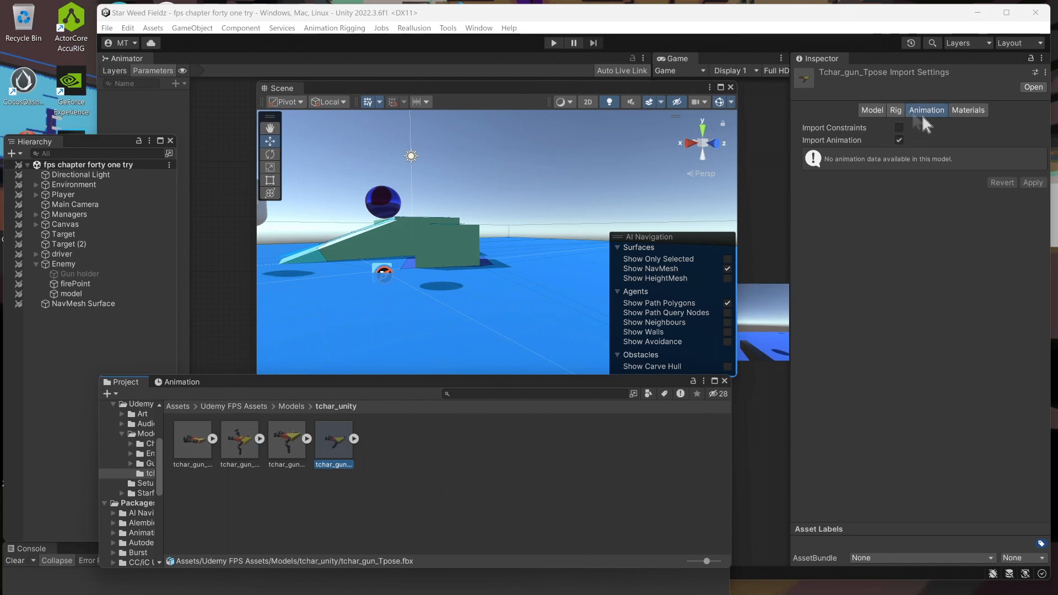
# - Set the avatar definition in tchar_gun_Tpose's rig settings to Create From This Model and apply it
pyautogui.click(896, 112)
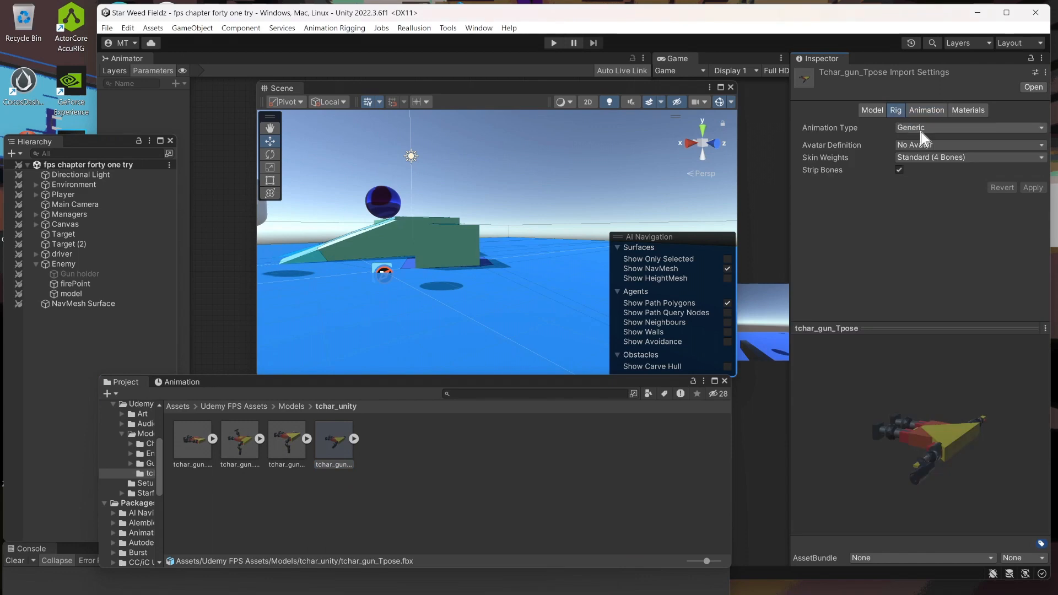
pyautogui.click(1000, 146)
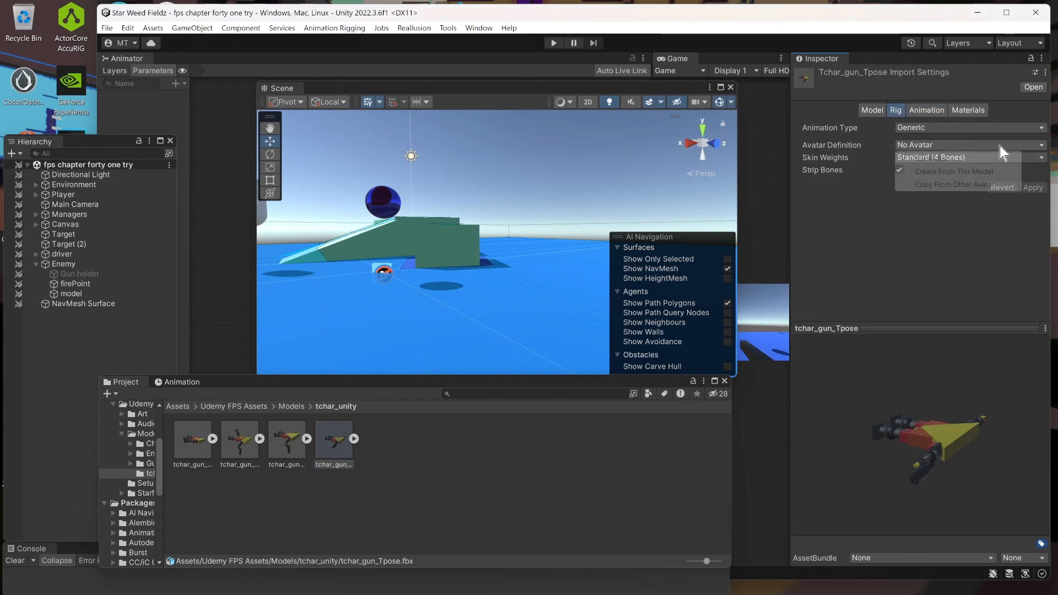
pyautogui.click(977, 171)
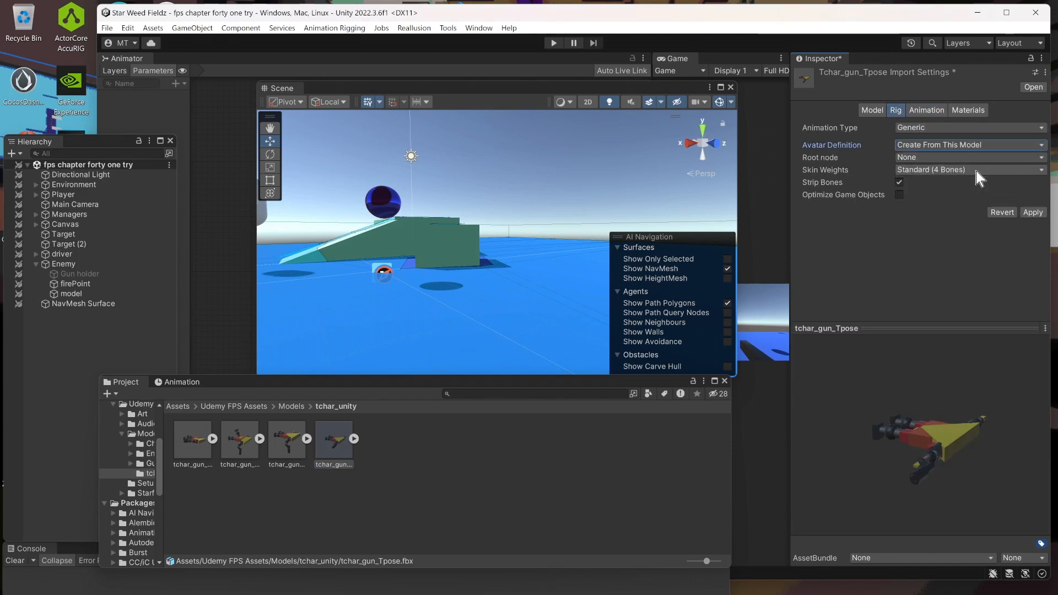
pyautogui.click(1033, 213)
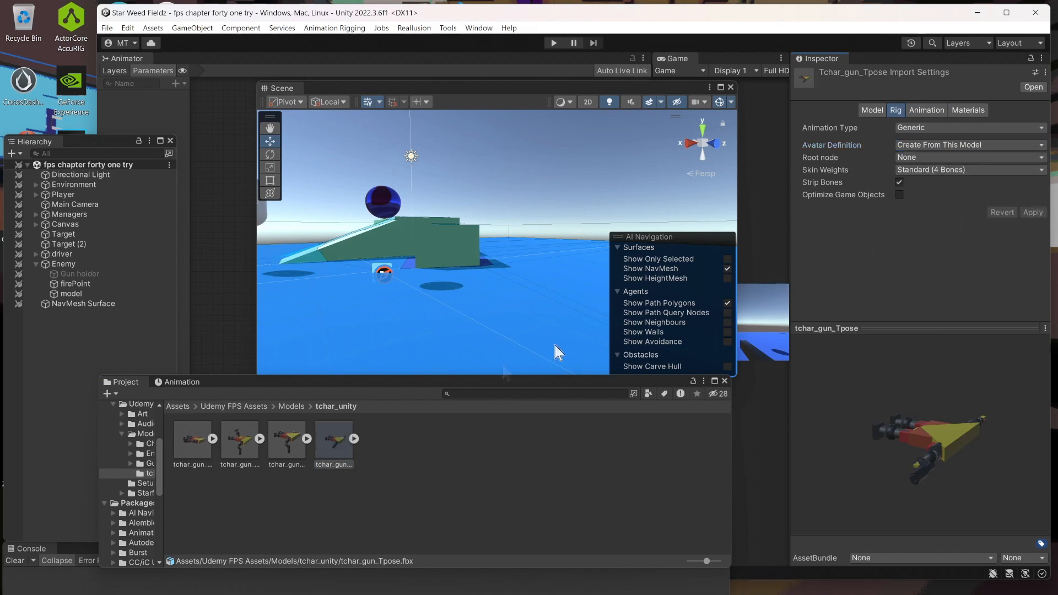
# - Inspect the avatar asset among the contents of the tchar_gun_Tpose model
pyautogui.click(354, 439)
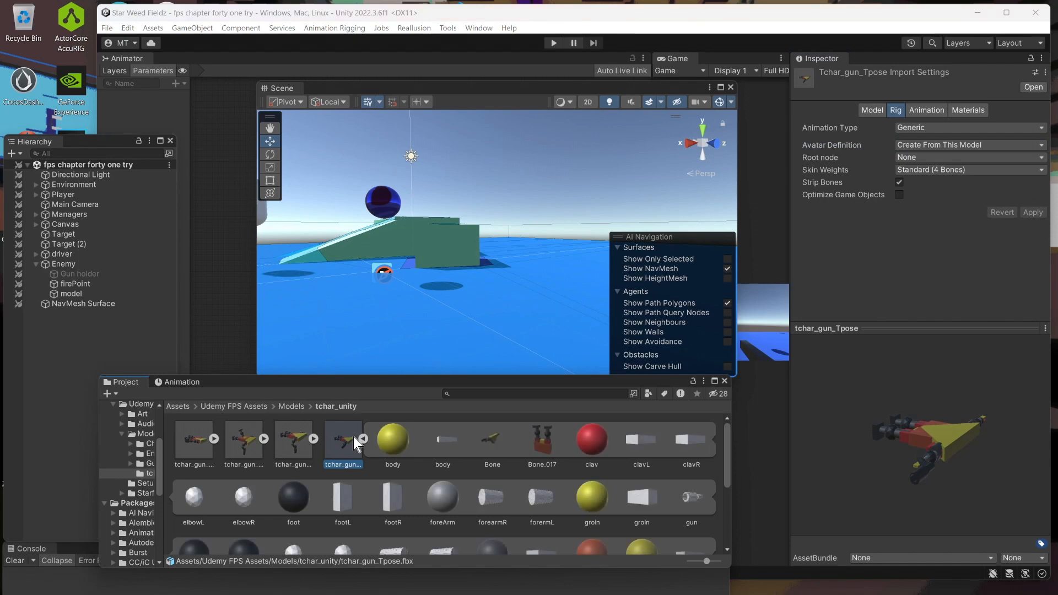
pyautogui.scroll(-1, 458, 452)
pyautogui.scroll(-3, 458, 451)
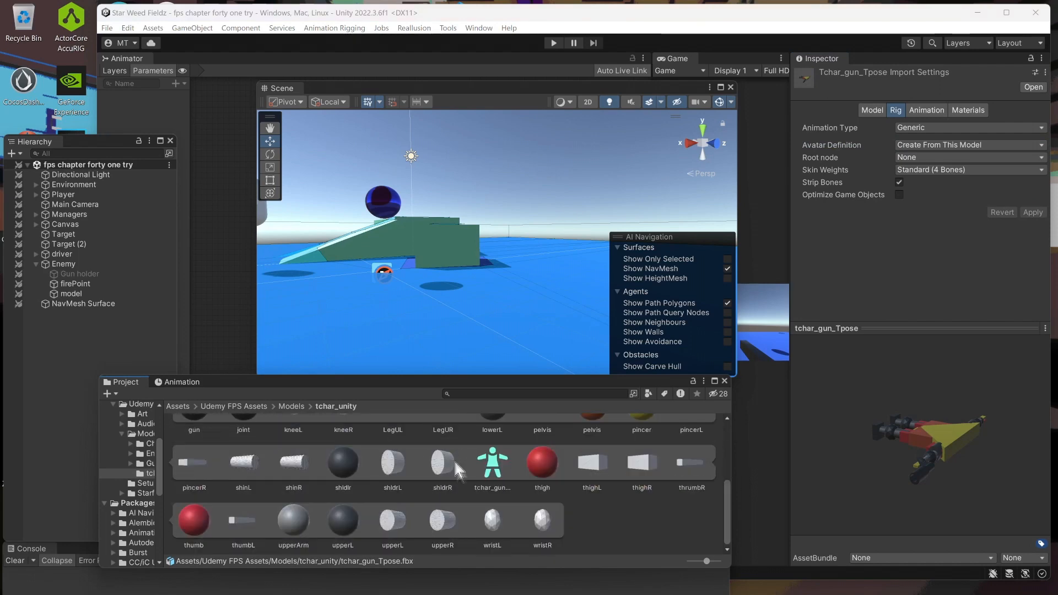
pyautogui.click(495, 472)
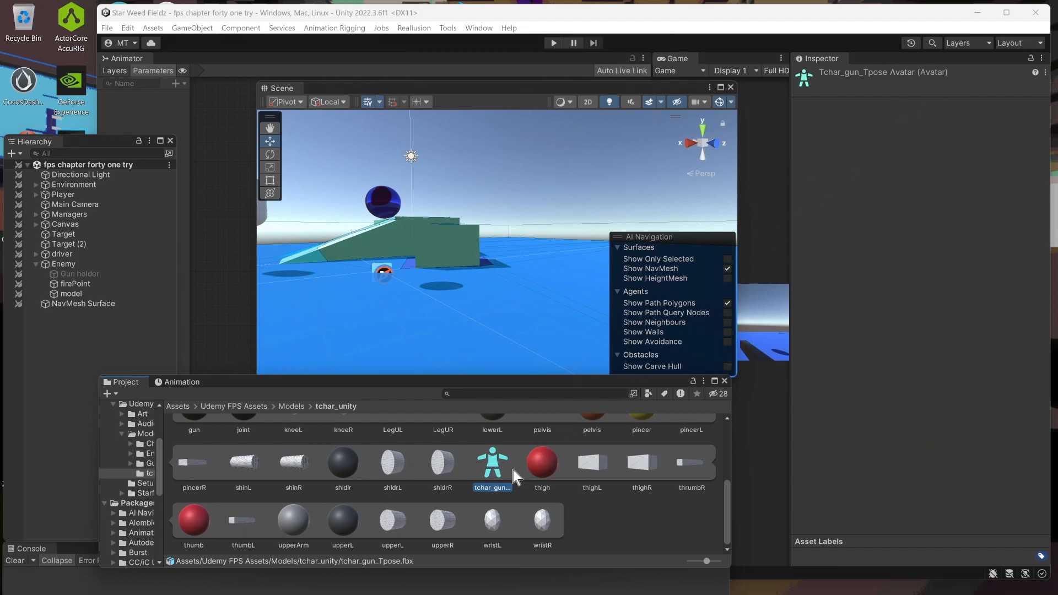
# - Add the tchar_gun_Tpose model to the scene as a child of the Enemy's model object
pyautogui.click(78, 292)
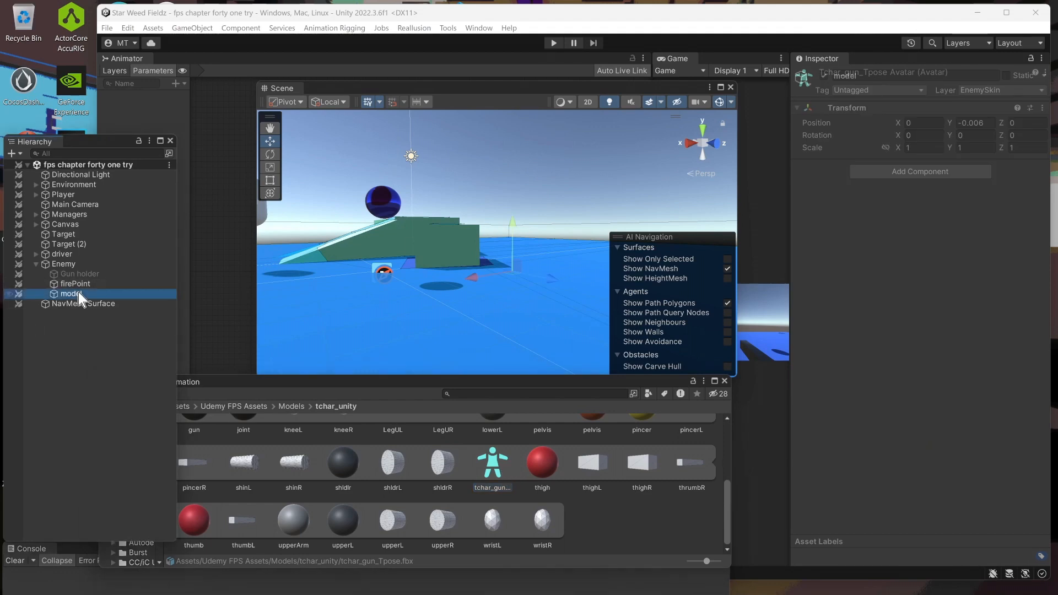
pyautogui.moveTo(494, 461); pyautogui.dragTo(492, 496)
pyautogui.scroll(3, 489, 492)
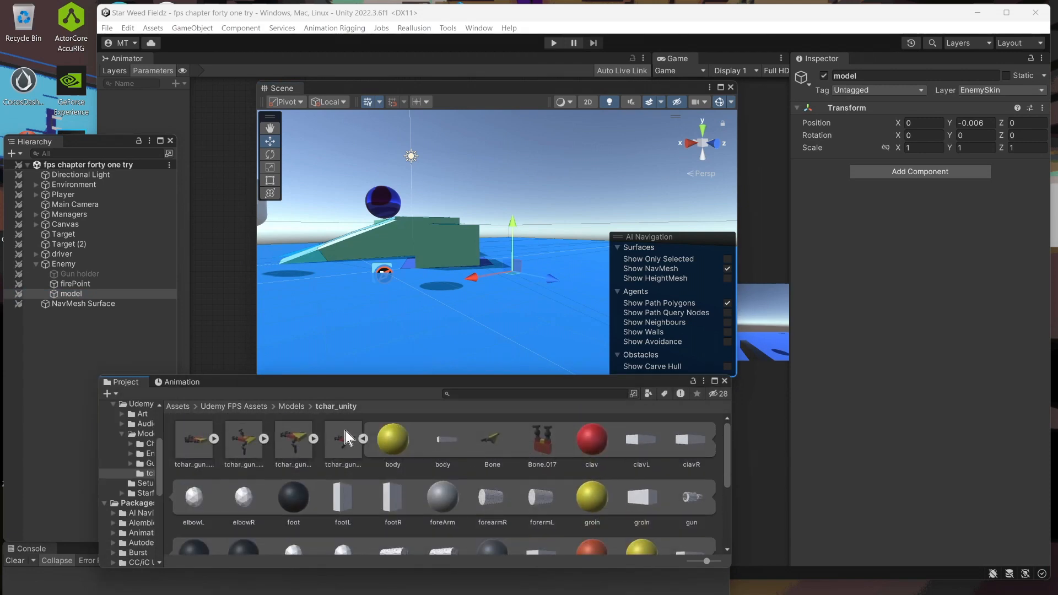
pyautogui.click(362, 439)
pyautogui.moveTo(336, 438); pyautogui.dragTo(77, 296)
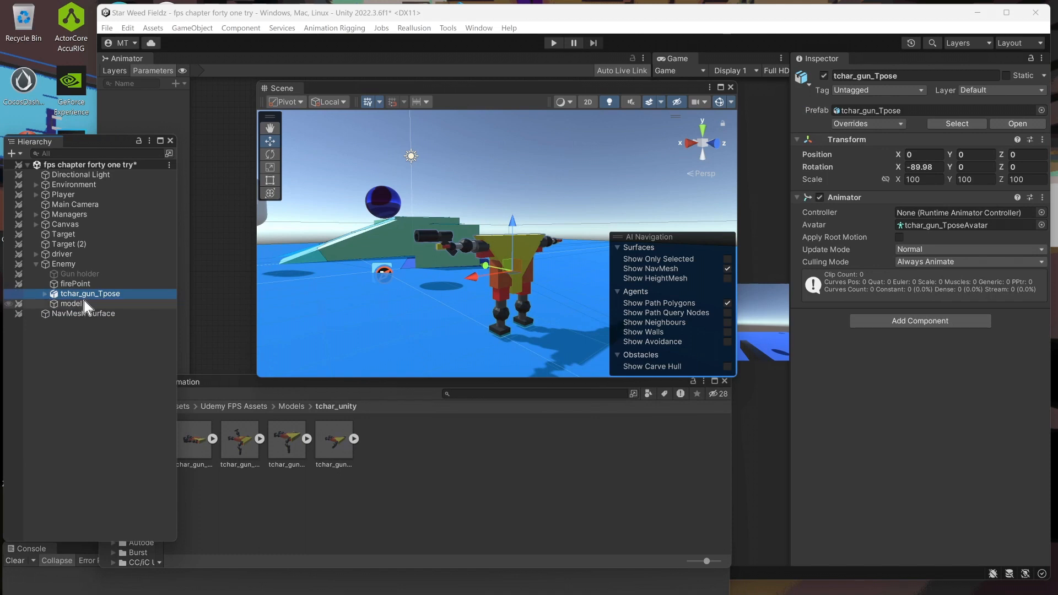
pyautogui.moveTo(83, 302); pyautogui.dragTo(80, 307)
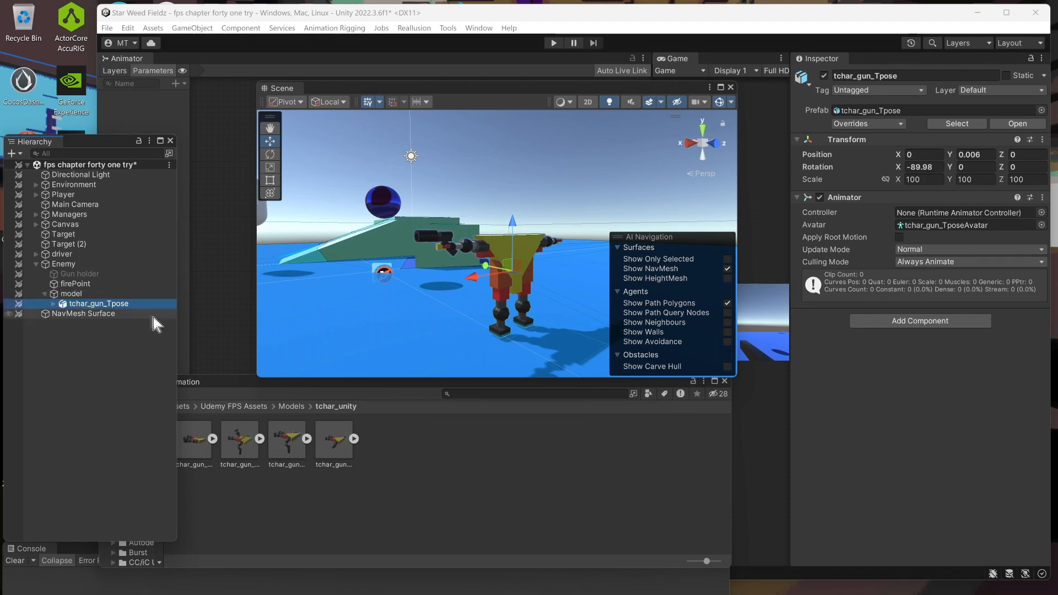
# - Create an animator controller named tchar Animator Controller in the tchar_unity folder for the Enemy's tchar_gun_Tpose model
pyautogui.click(77, 295)
pyautogui.click(85, 304)
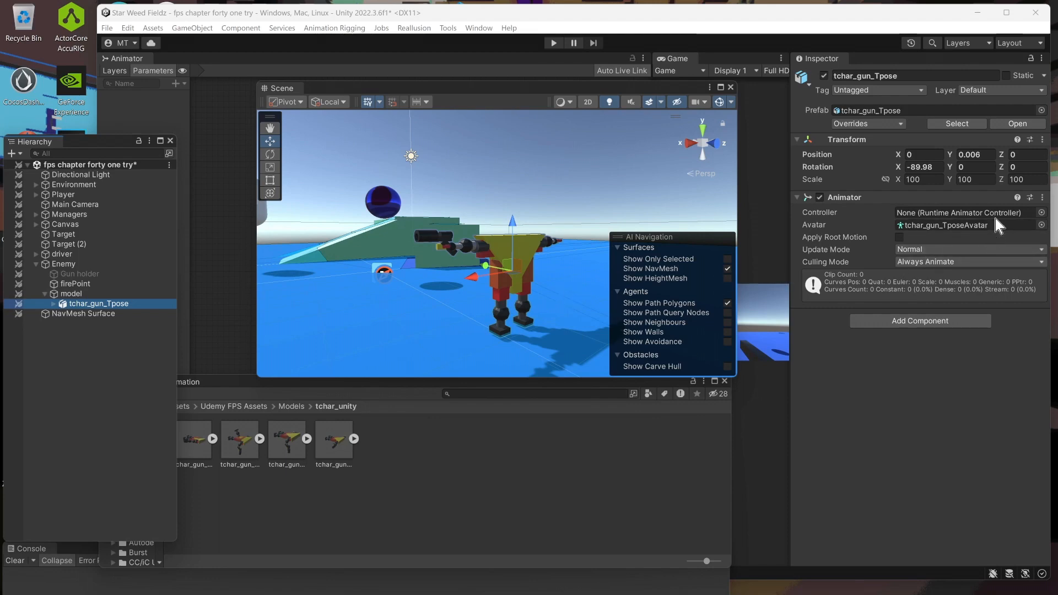
pyautogui.rightClick(399, 441)
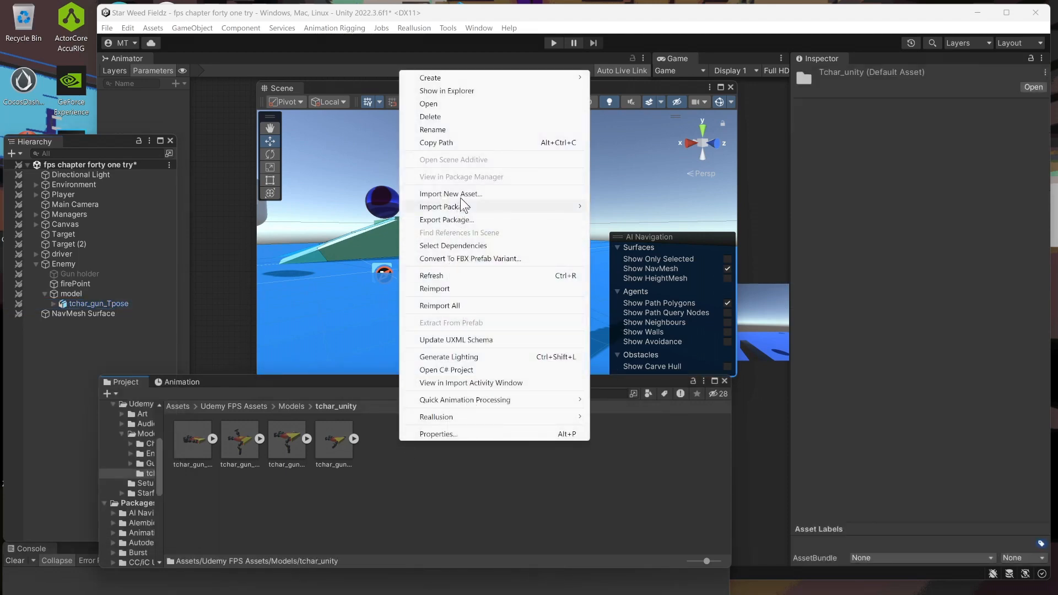
pyautogui.moveTo(459, 87)
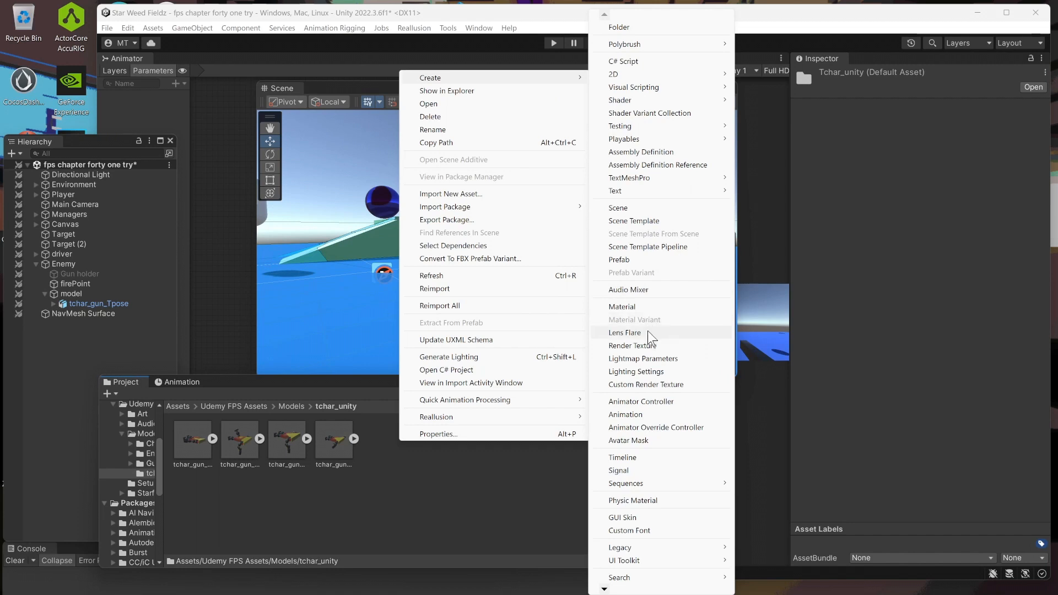
pyautogui.click(647, 402)
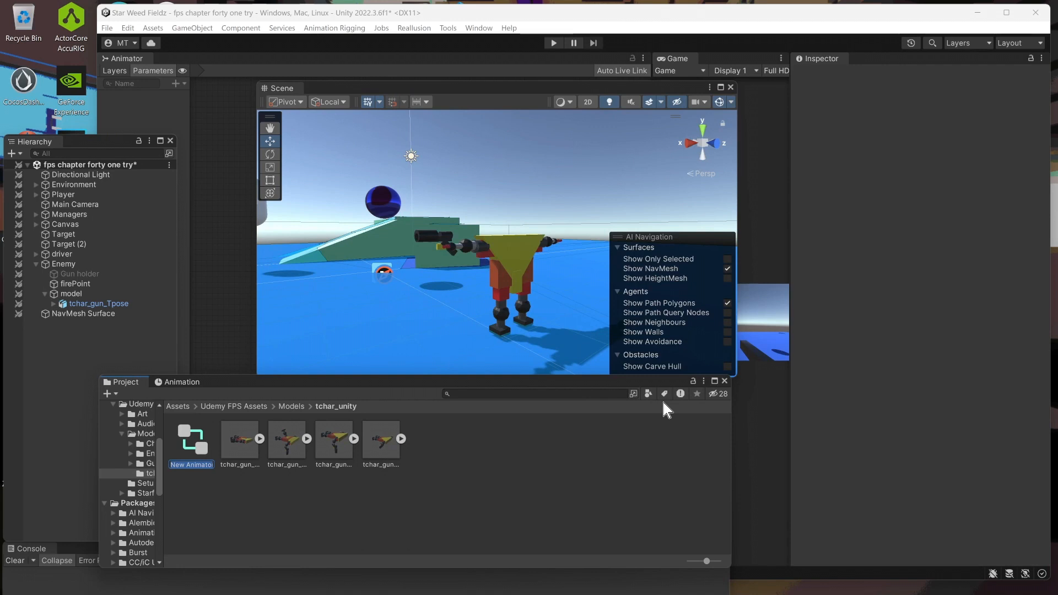
pyautogui.write('t')
pyautogui.write('char Animator Control')
pyautogui.write('ler')
pyautogui.press('Return')
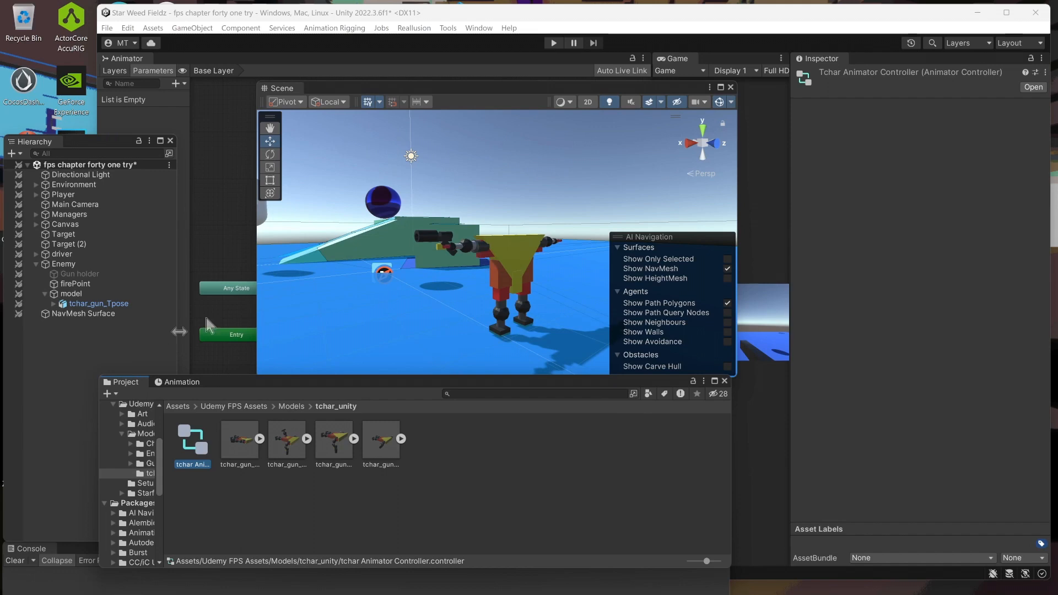
# - Move the Scene window aside to uncover the Animator graph and save the current scene
pyautogui.rightClick(518, 72)
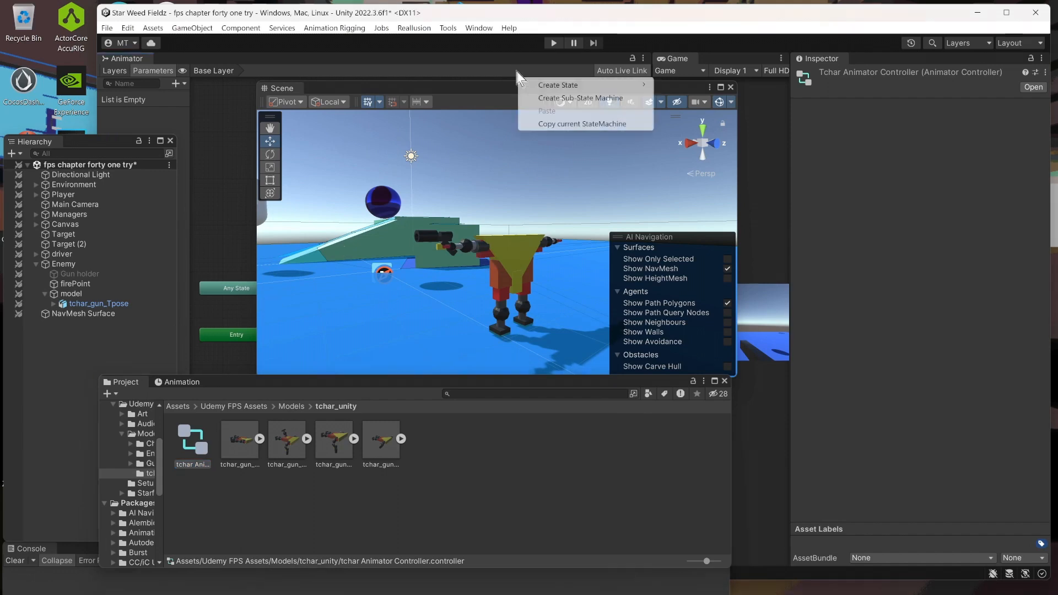
pyautogui.click(485, 89)
pyautogui.moveTo(485, 87); pyautogui.dragTo(619, 101)
pyautogui.click(107, 28)
pyautogui.click(132, 84)
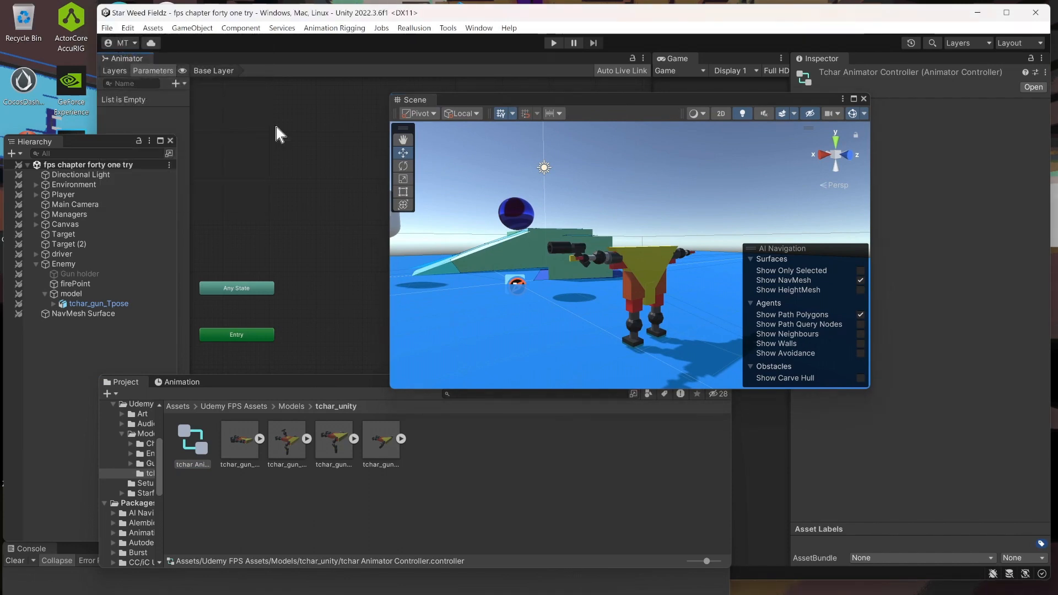
# - Save the scene as fps chapter forty one.unity in the Scenes folder, replacing the existing file
pyautogui.click(106, 29)
pyautogui.click(128, 97)
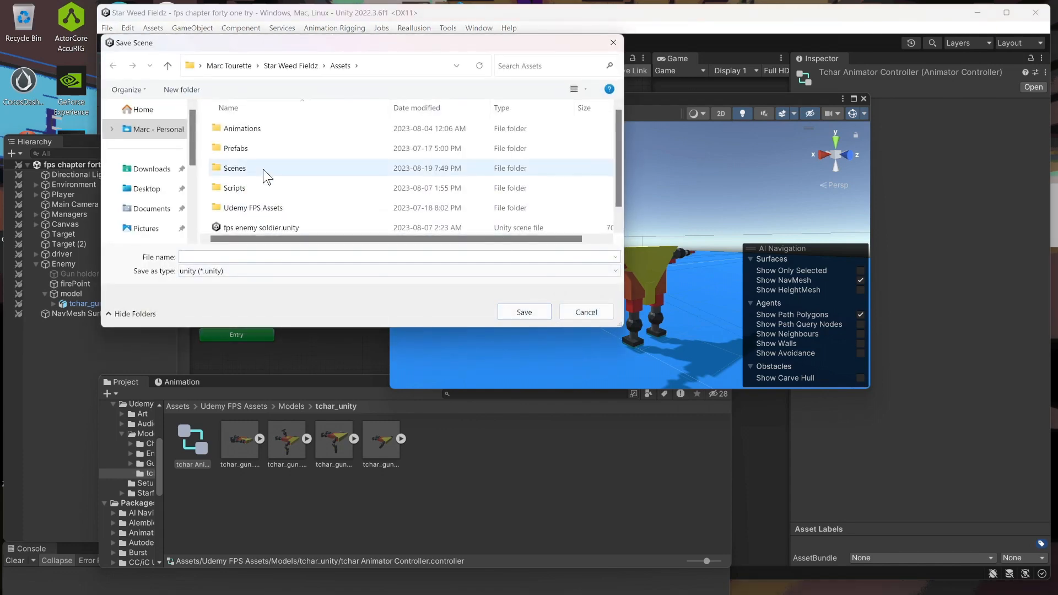
pyautogui.doubleClick(235, 169)
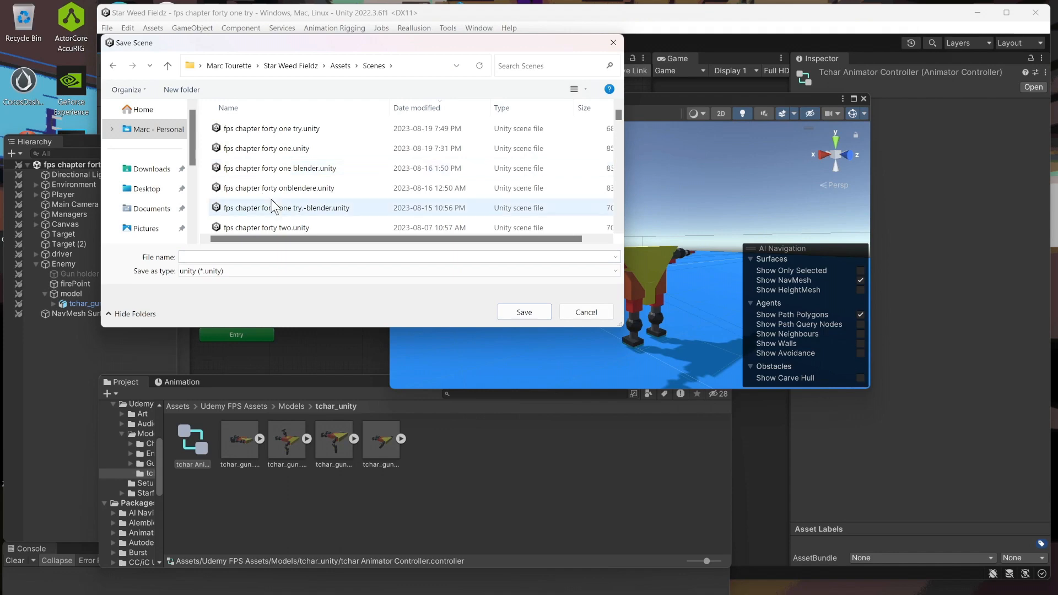
pyautogui.click(306, 149)
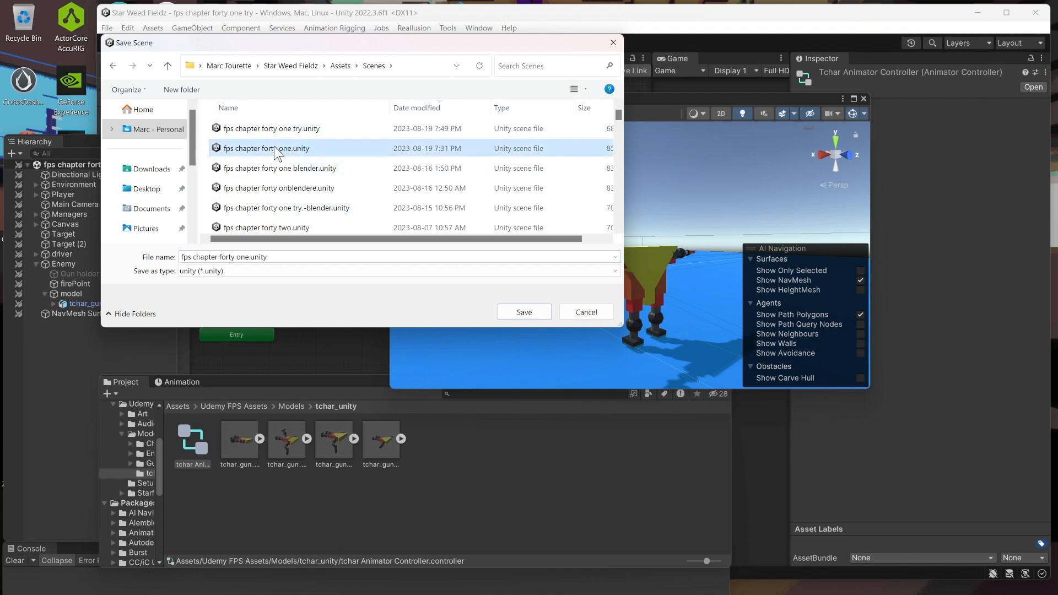
pyautogui.click(539, 312)
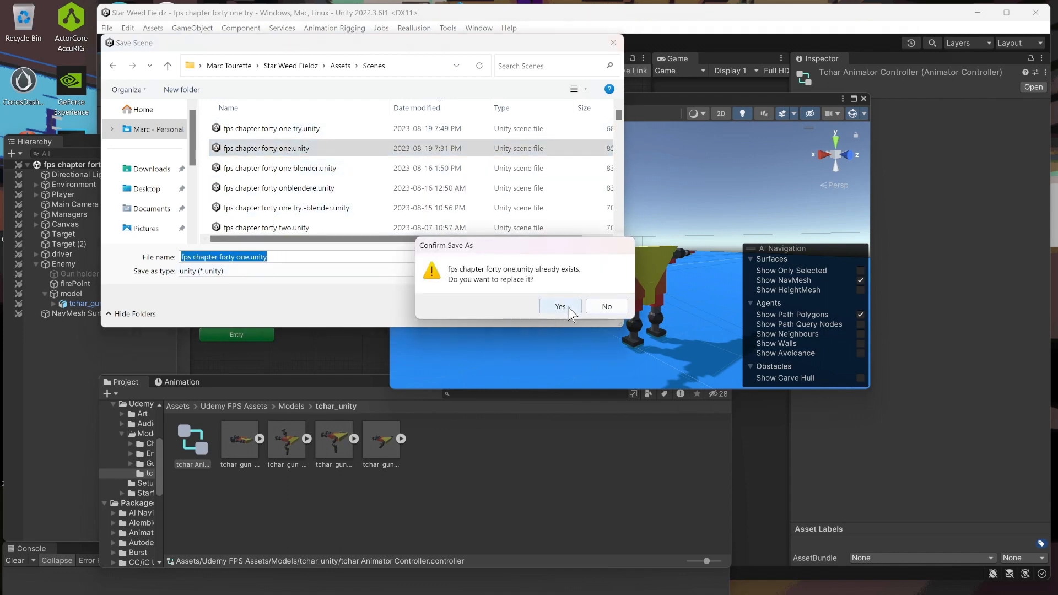
pyautogui.click(569, 308)
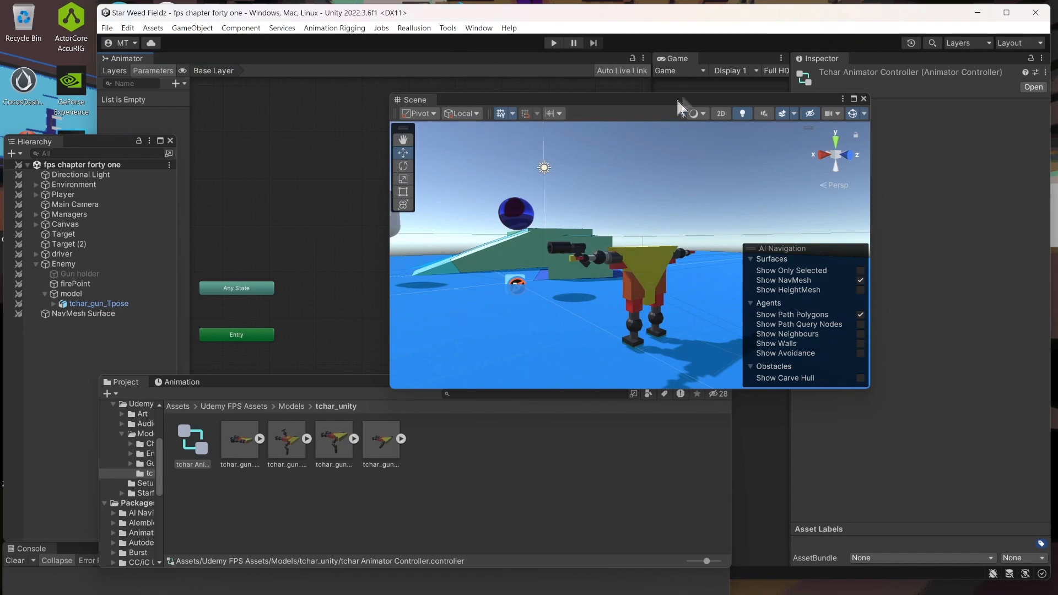
# - Assign tchar Animator Controller as the controller of tchar_gun_Tpose's Animator component and save the scene
pyautogui.moveTo(683, 102); pyautogui.dragTo(590, 90)
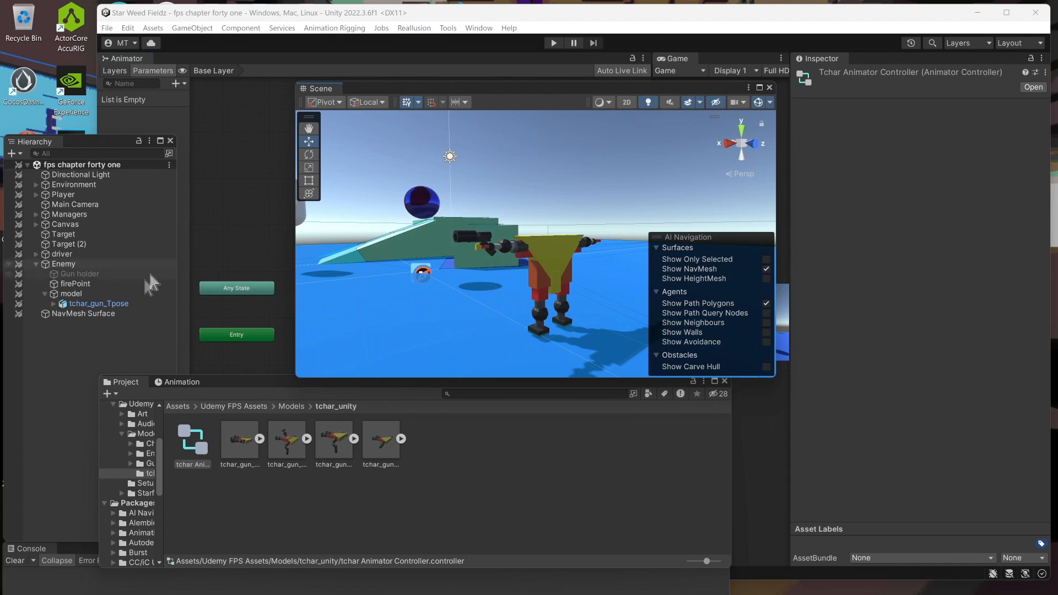
pyautogui.click(108, 303)
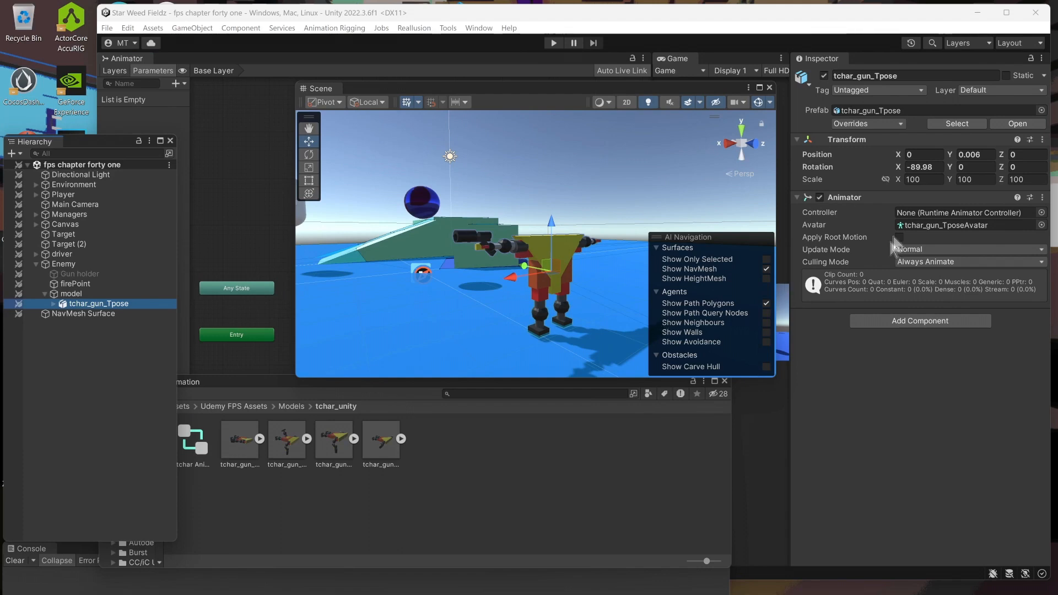
pyautogui.moveTo(193, 441); pyautogui.dragTo(929, 213)
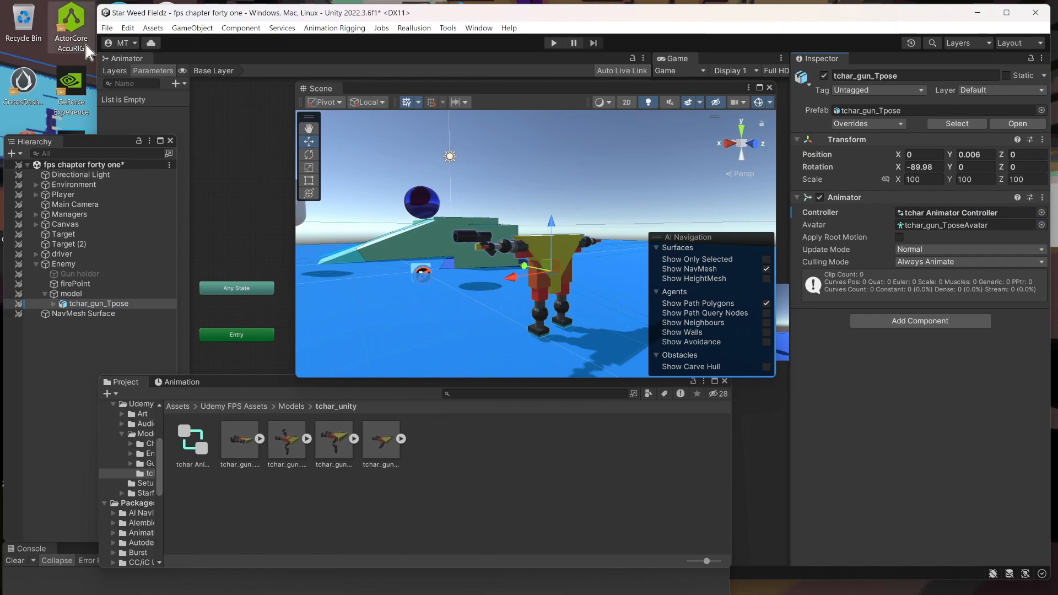
pyautogui.click(108, 29)
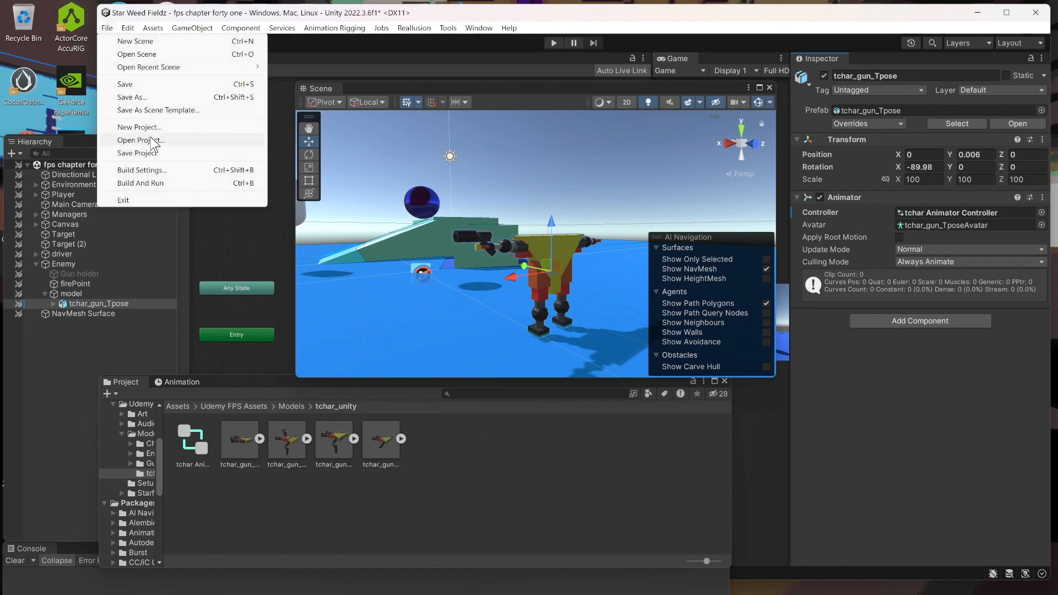
pyautogui.click(153, 84)
pyautogui.click(99, 306)
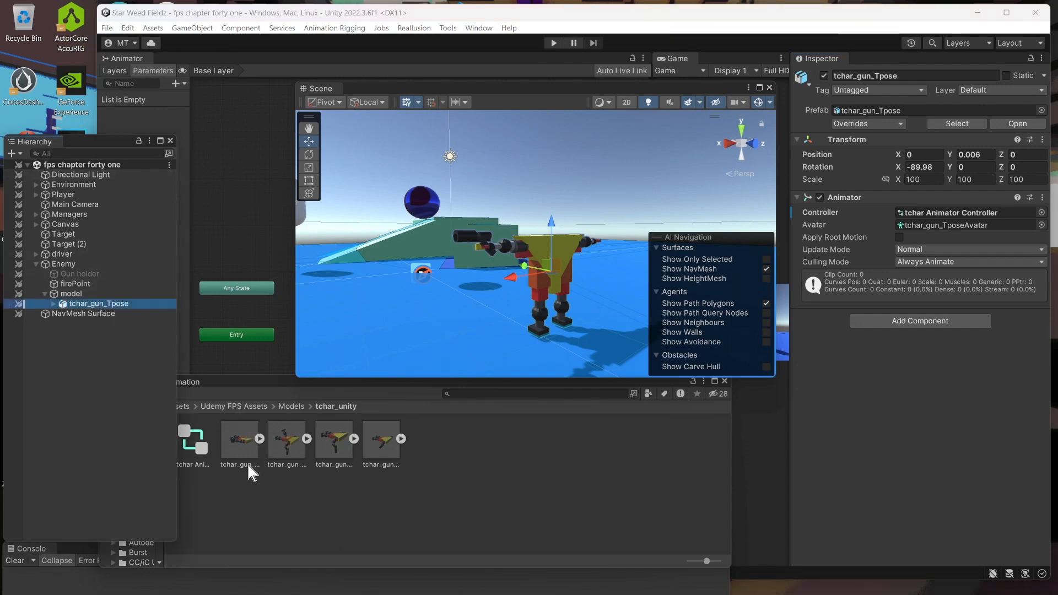
# - Rename the animation clip contained in the tchar_gun_idle model to idle and save the changed import settings
pyautogui.click(240, 447)
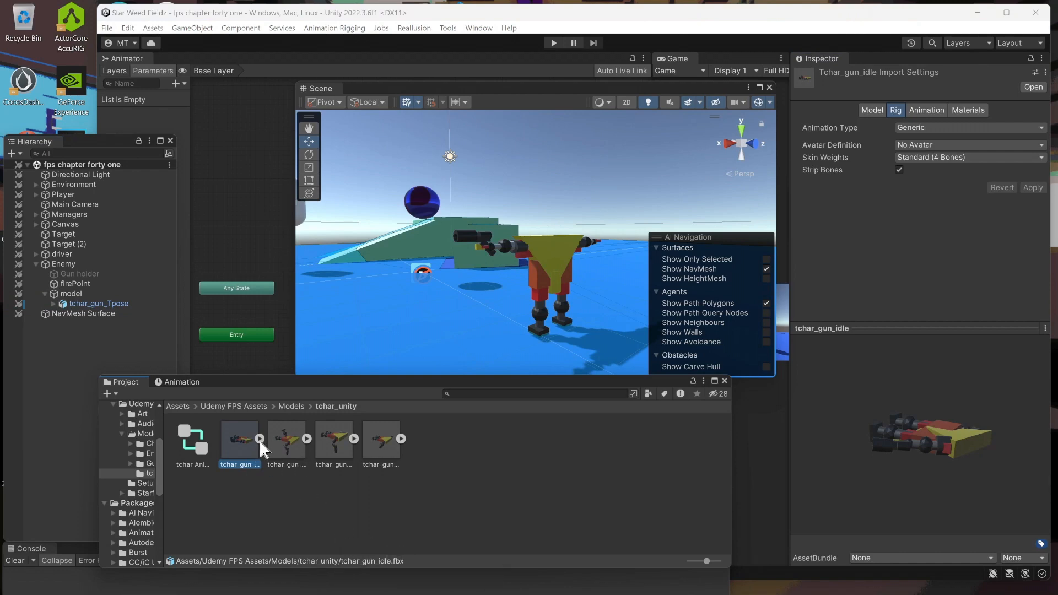
pyautogui.click(259, 439)
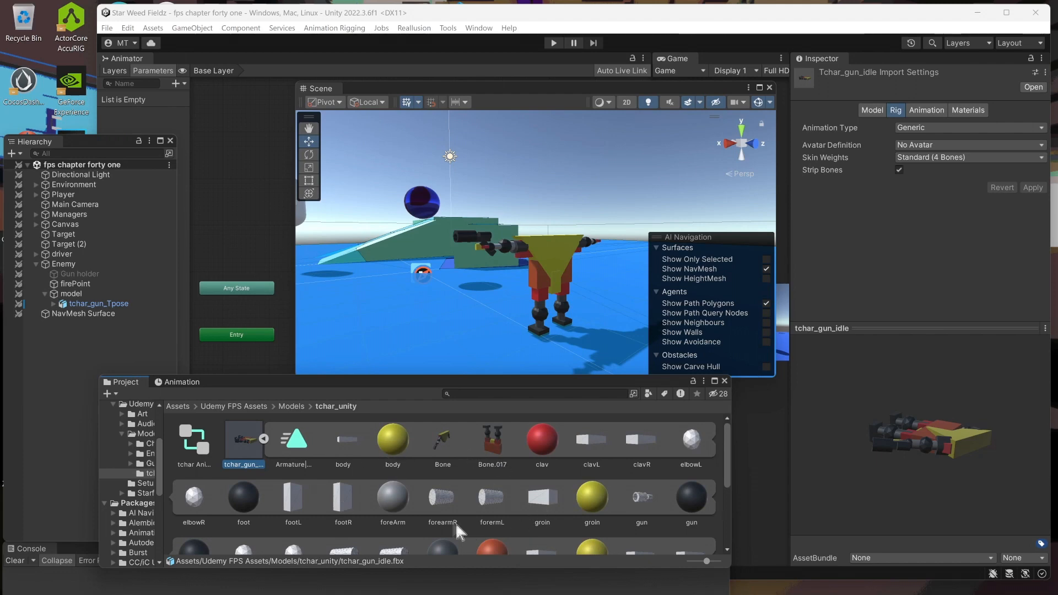
pyautogui.scroll(-5, 567, 482)
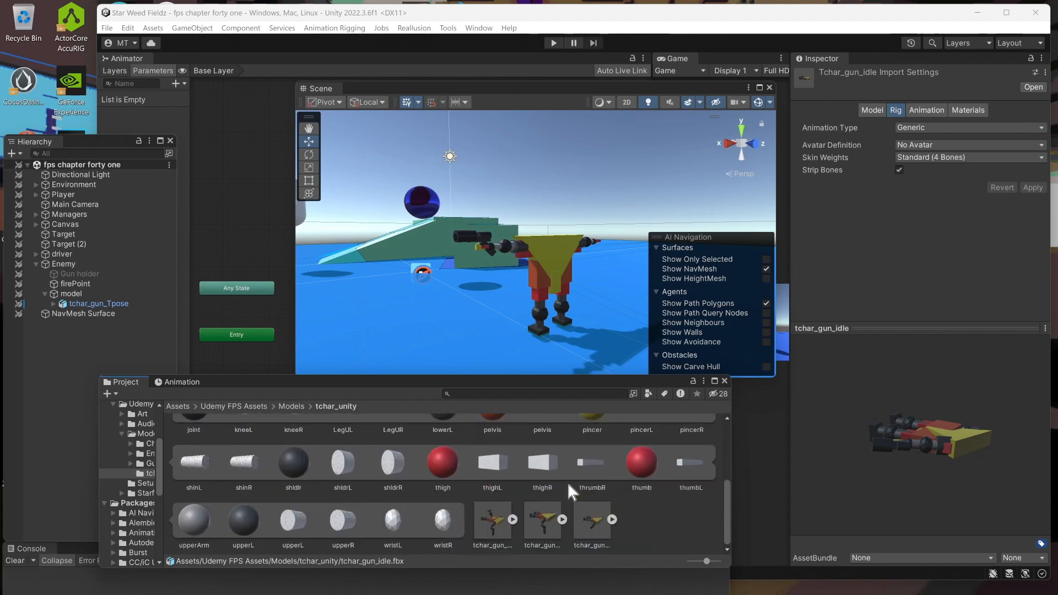
pyautogui.scroll(5, 566, 481)
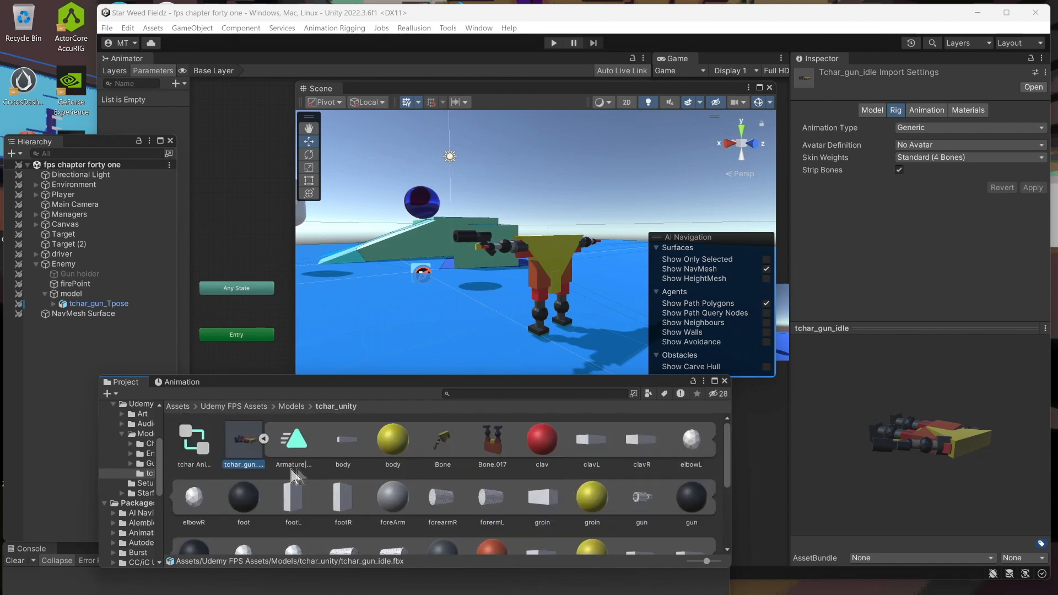
pyautogui.click(296, 445)
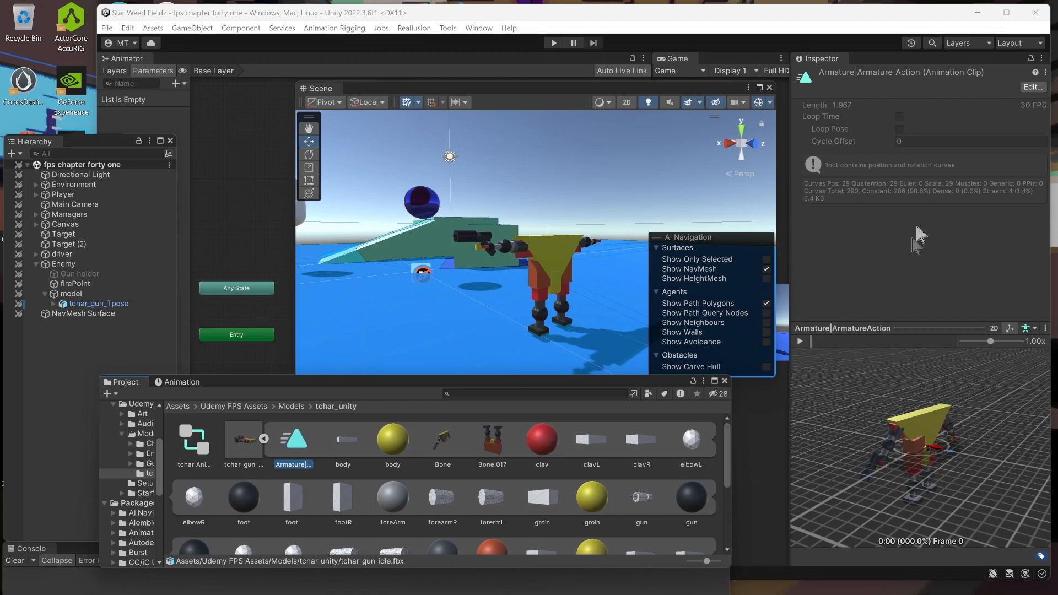
pyautogui.click(1033, 87)
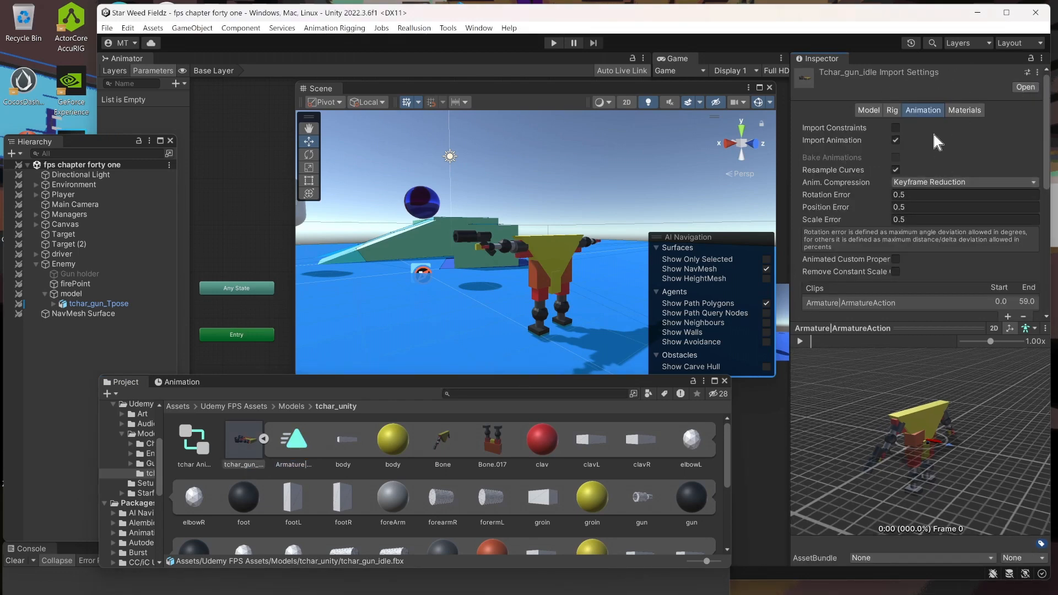
pyautogui.scroll(-2, 926, 198)
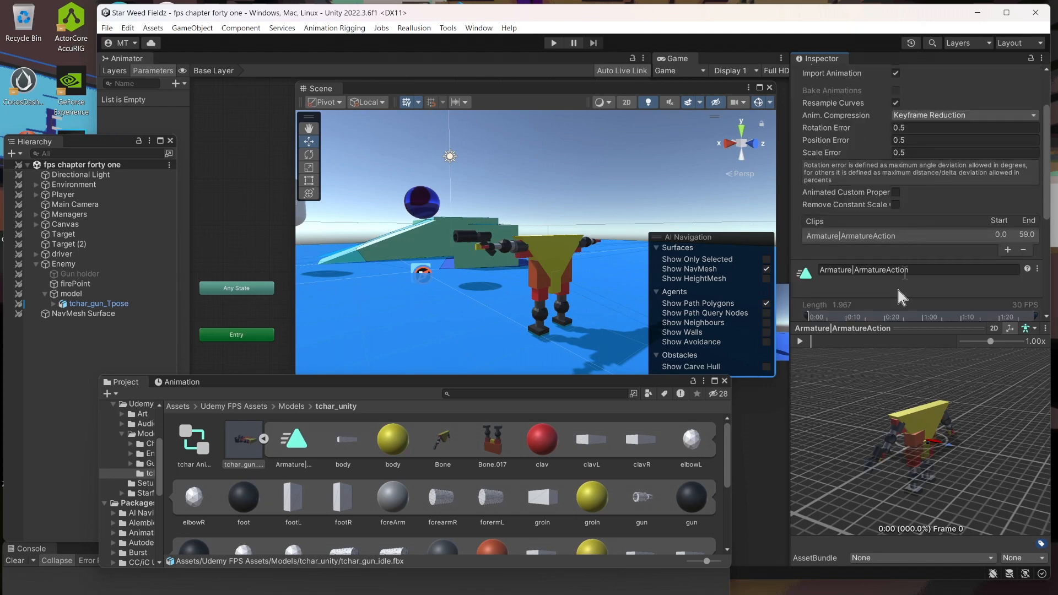
pyautogui.click(913, 269)
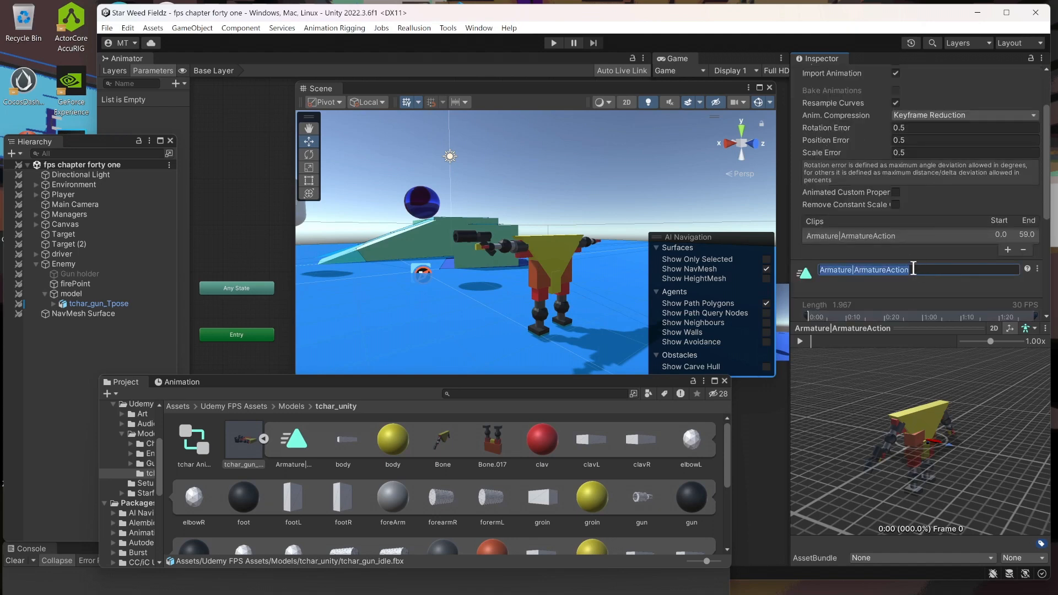
pyautogui.write('idle')
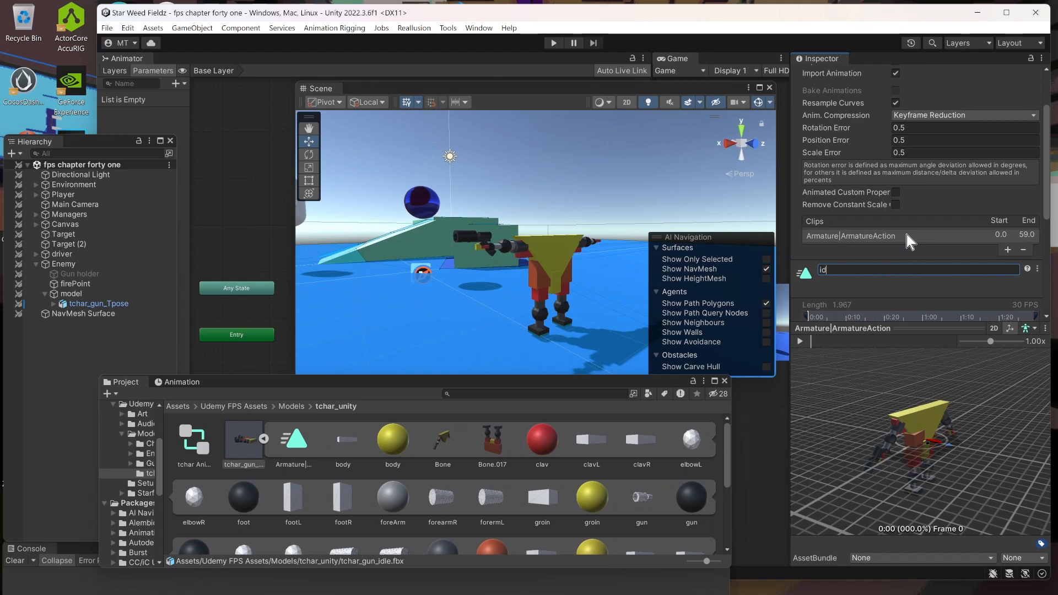
pyautogui.press('Return')
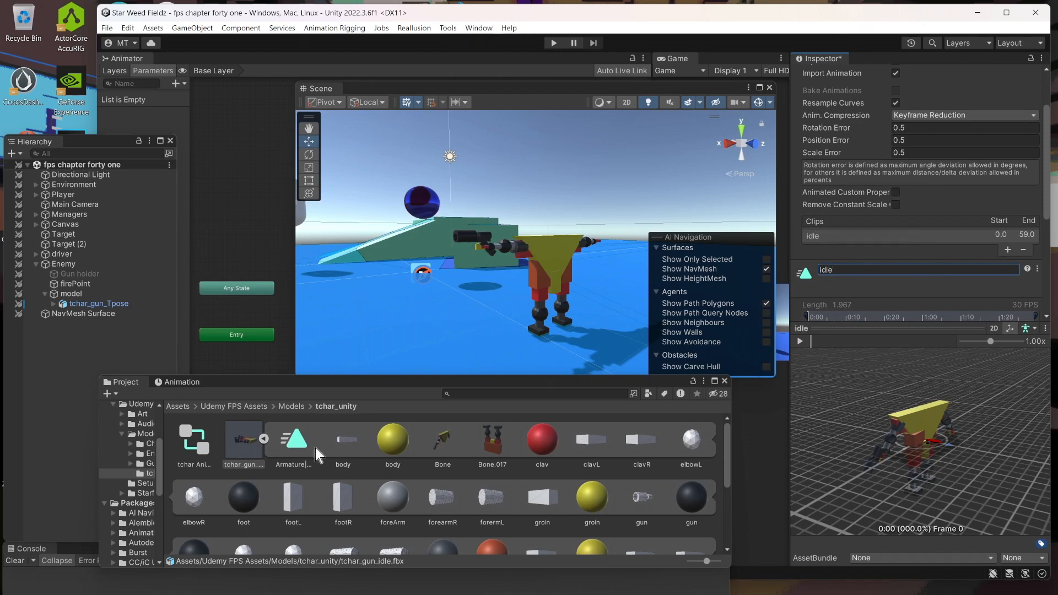
pyautogui.click(294, 441)
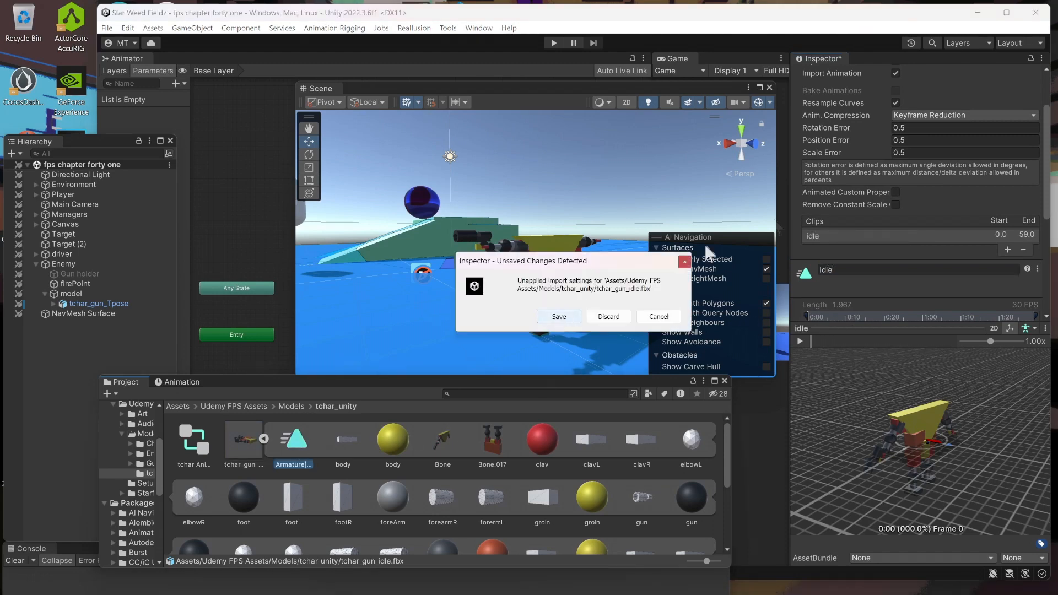
pyautogui.click(557, 317)
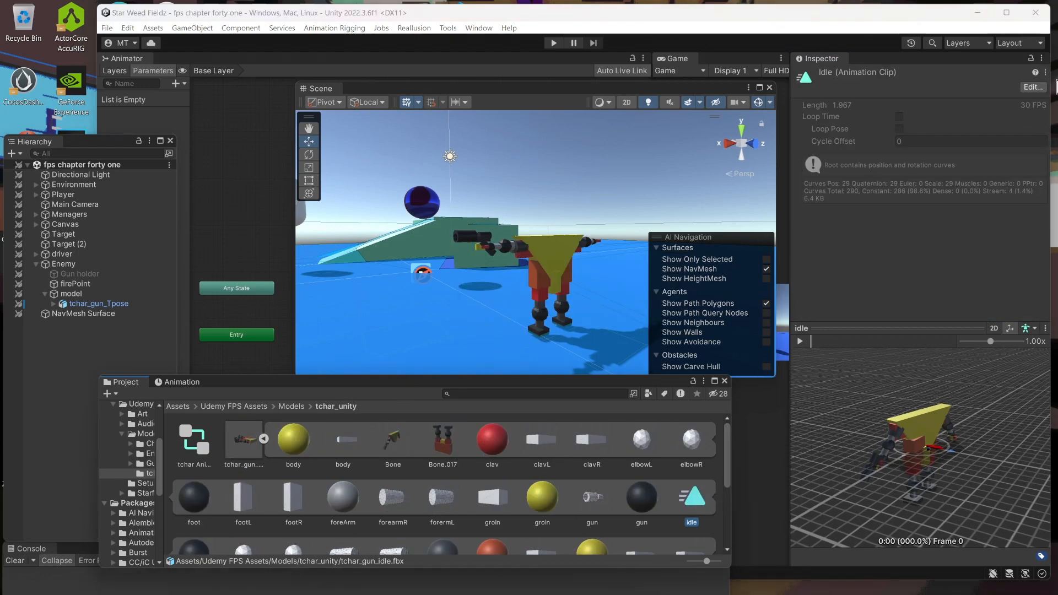
# - Enable Loop Time for the idle clip in tchar_gun_idle's animation import settings and preview the clip's playback
pyautogui.click(1030, 88)
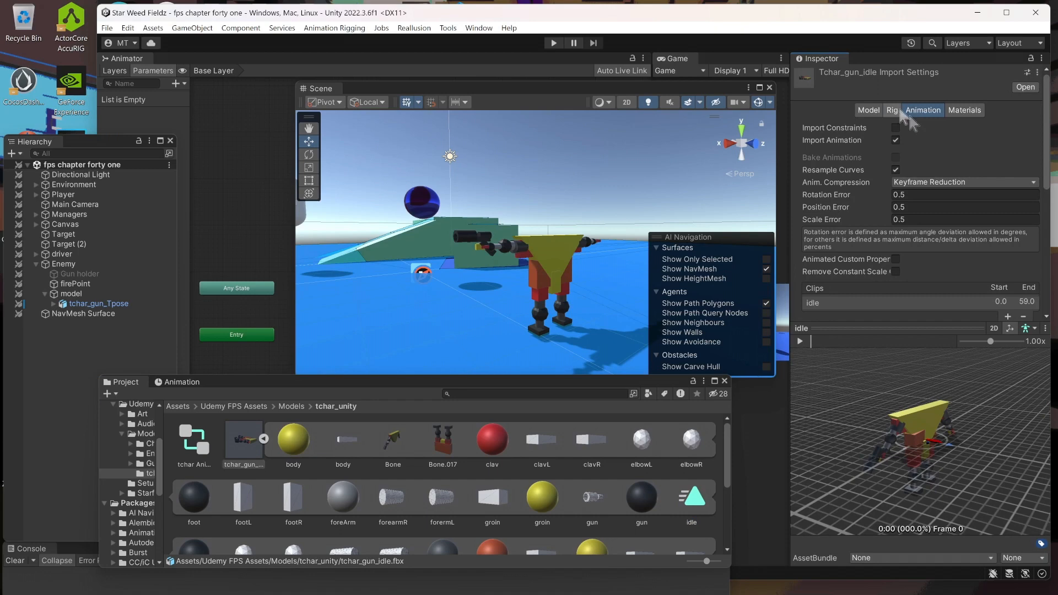
pyautogui.scroll(-3, 961, 240)
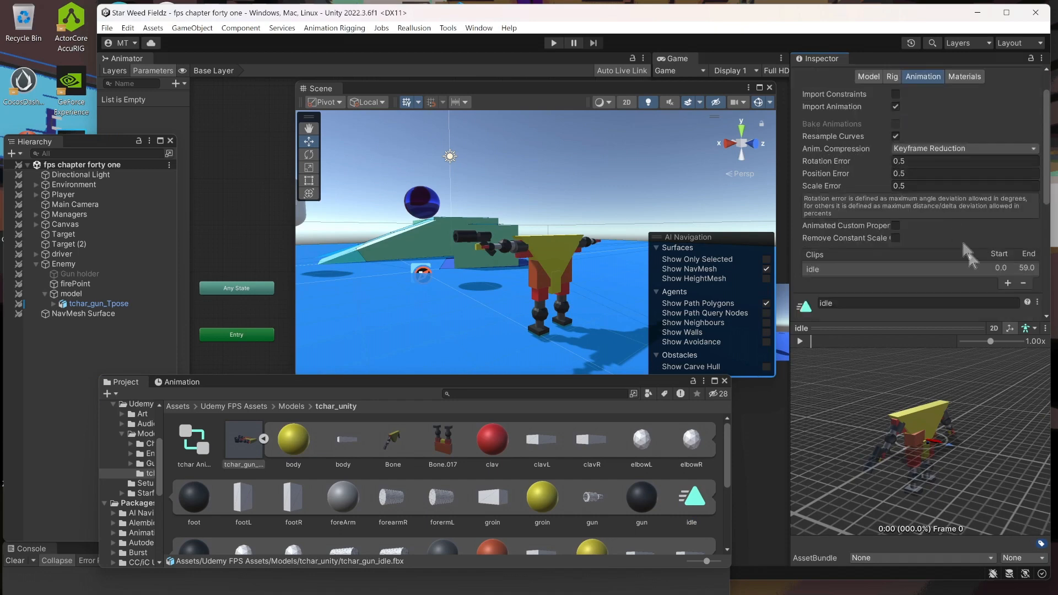
pyautogui.scroll(-1, 982, 270)
pyautogui.scroll(-2, 911, 283)
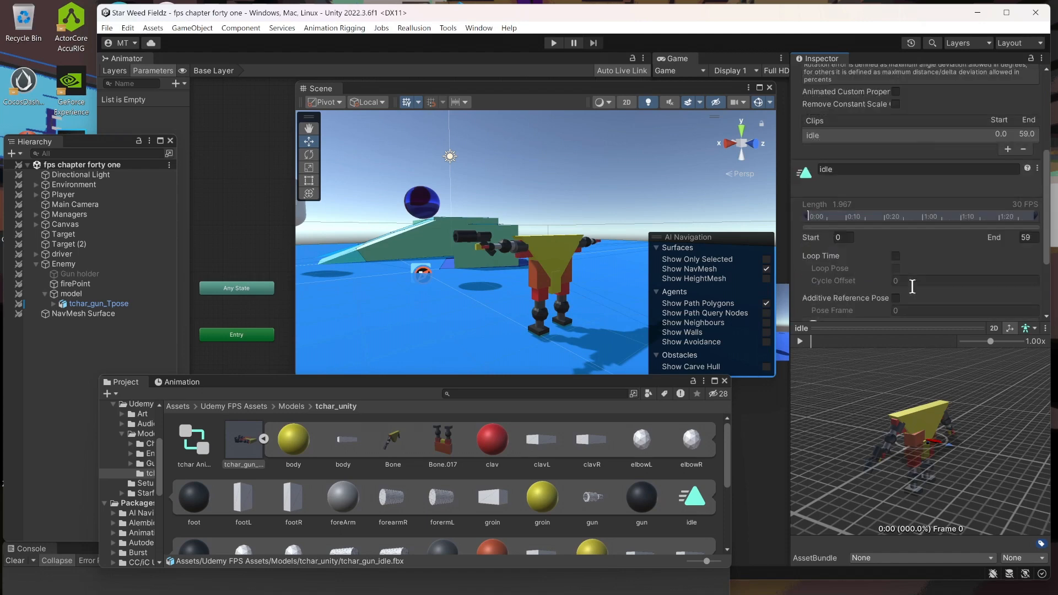
pyautogui.scroll(1, 942, 241)
pyautogui.click(896, 256)
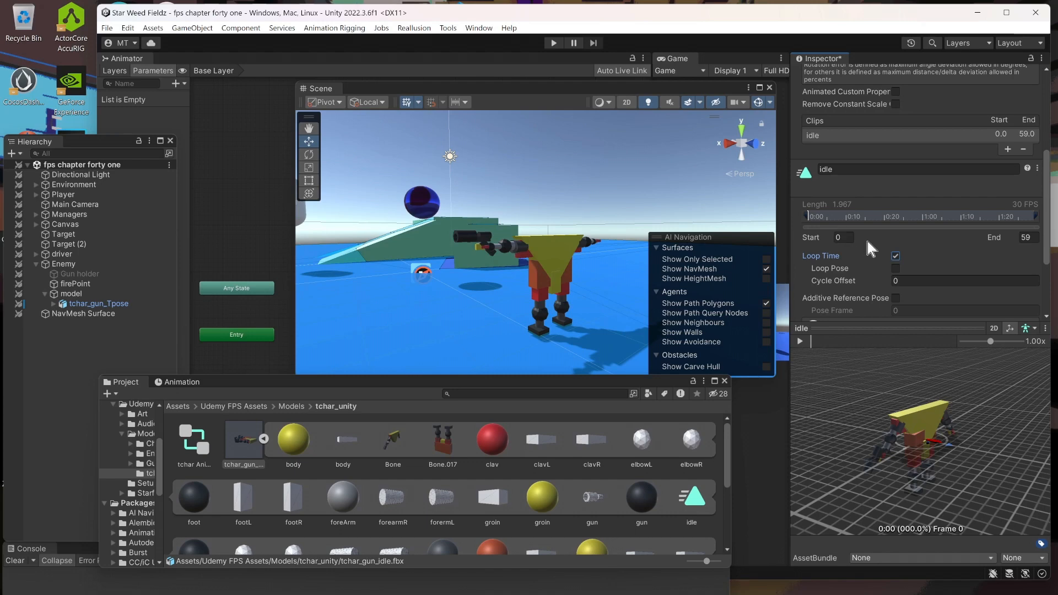
pyautogui.click(799, 340)
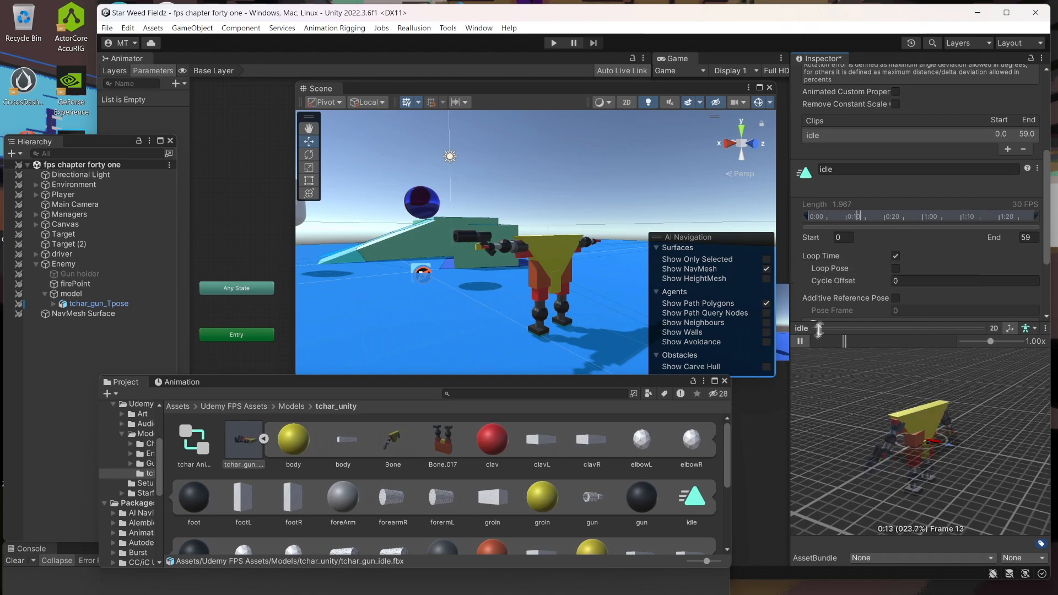
pyautogui.click(800, 341)
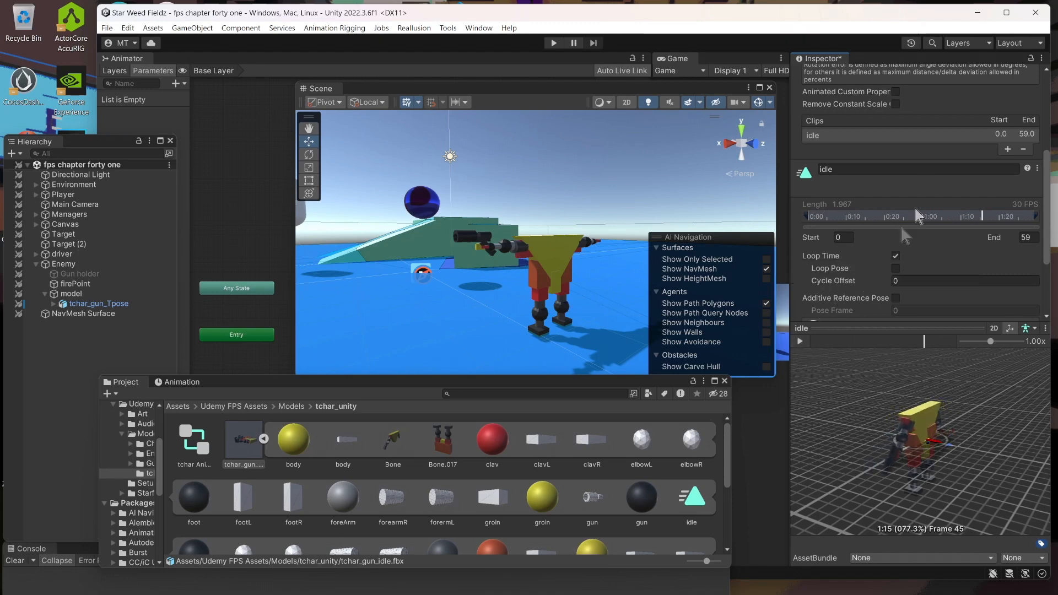
# - Apply tchar_gun_idle's loop setting and set its rig's avatar definition to Copy From Other Avatar with tchar_gun_TposeAvatar as the source, applying the change
pyautogui.scroll(-5, 924, 180)
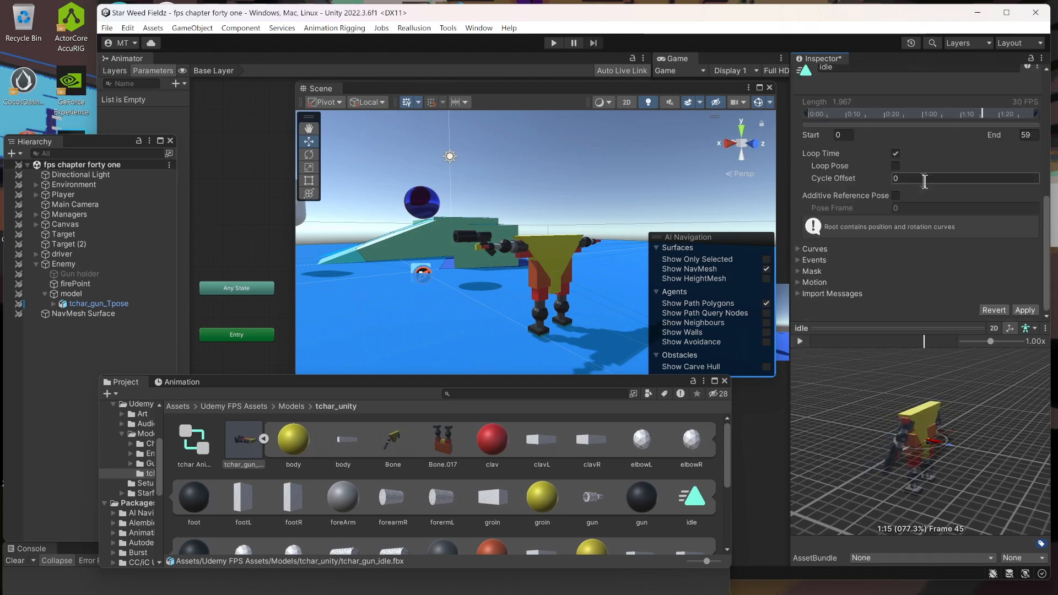
pyautogui.click(1025, 310)
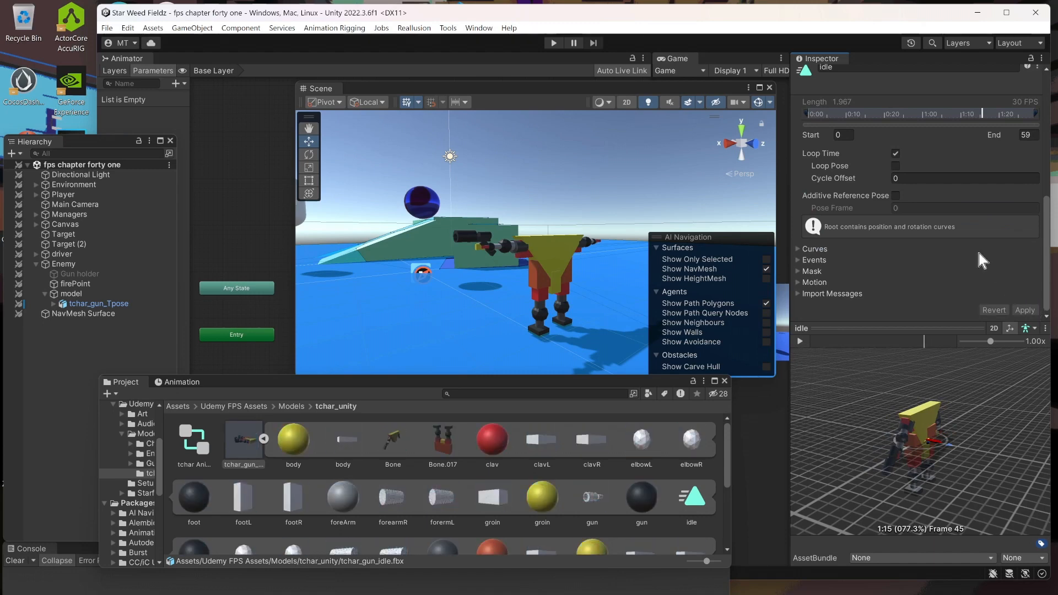
pyautogui.scroll(10, 924, 248)
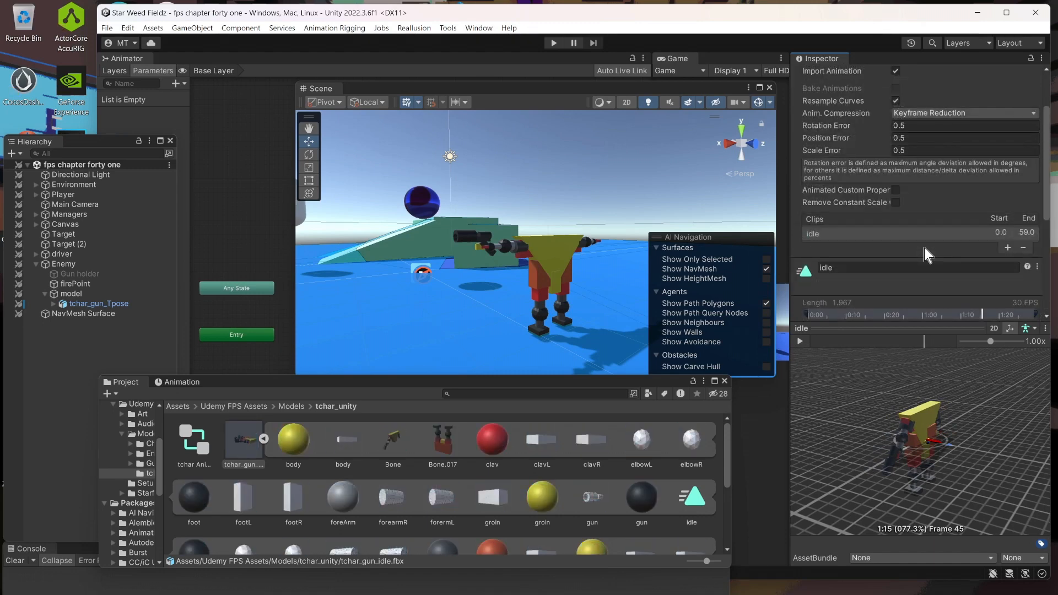
pyautogui.click(896, 110)
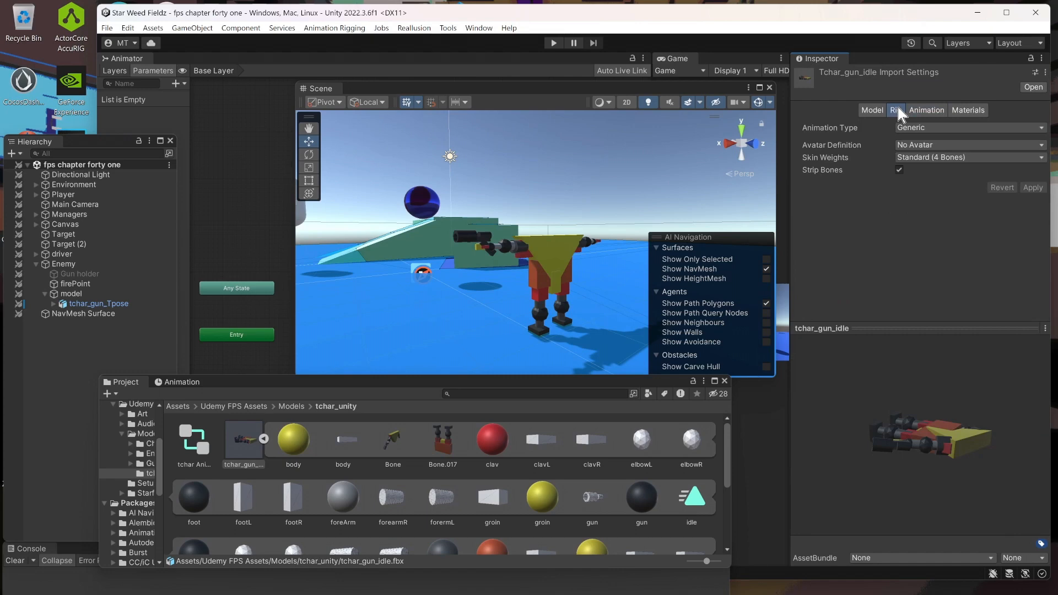
pyautogui.click(971, 147)
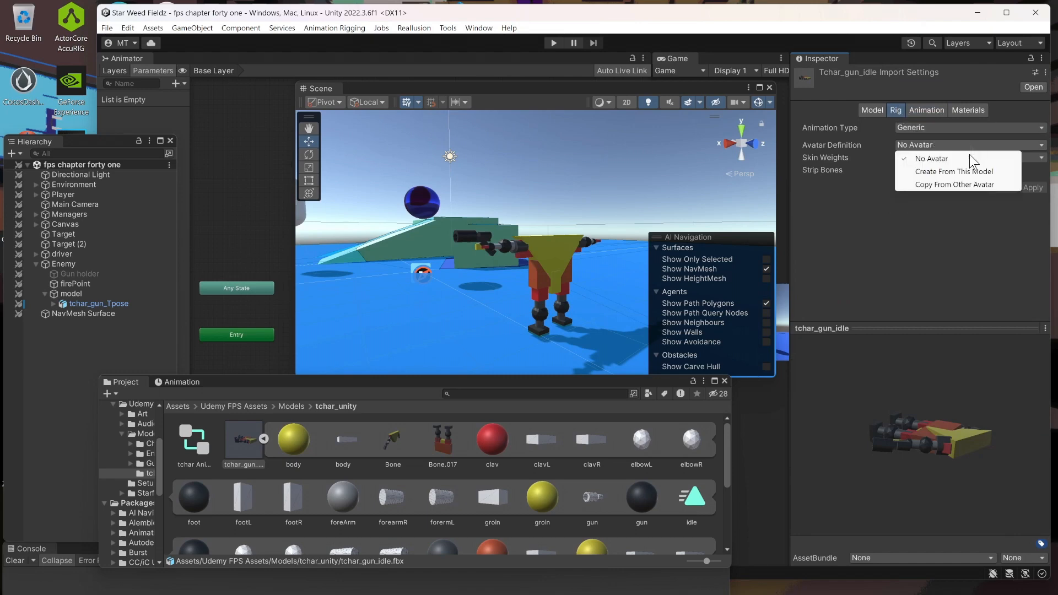
pyautogui.click(970, 185)
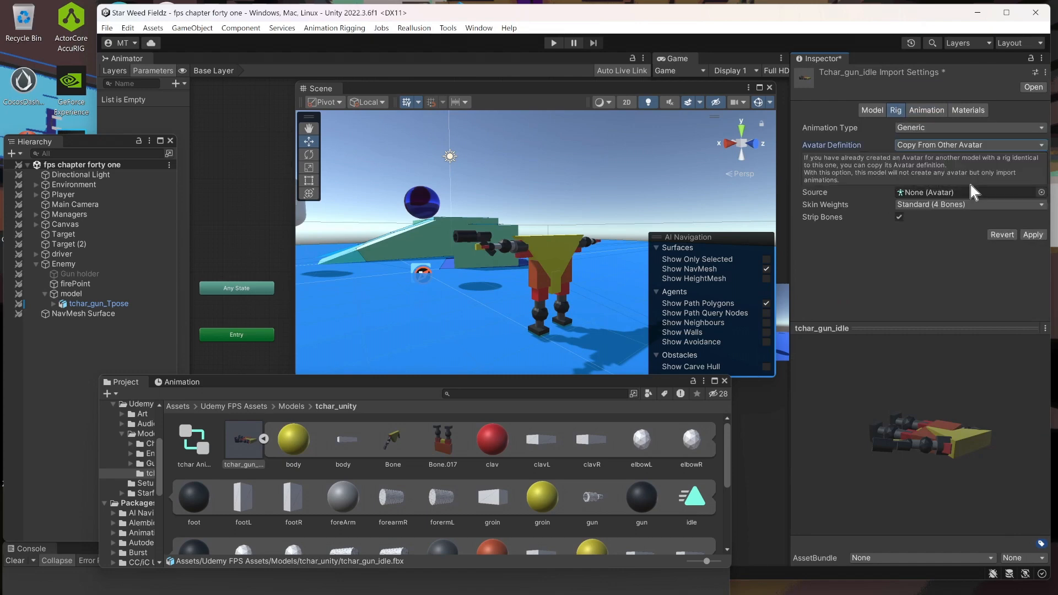
pyautogui.click(1041, 192)
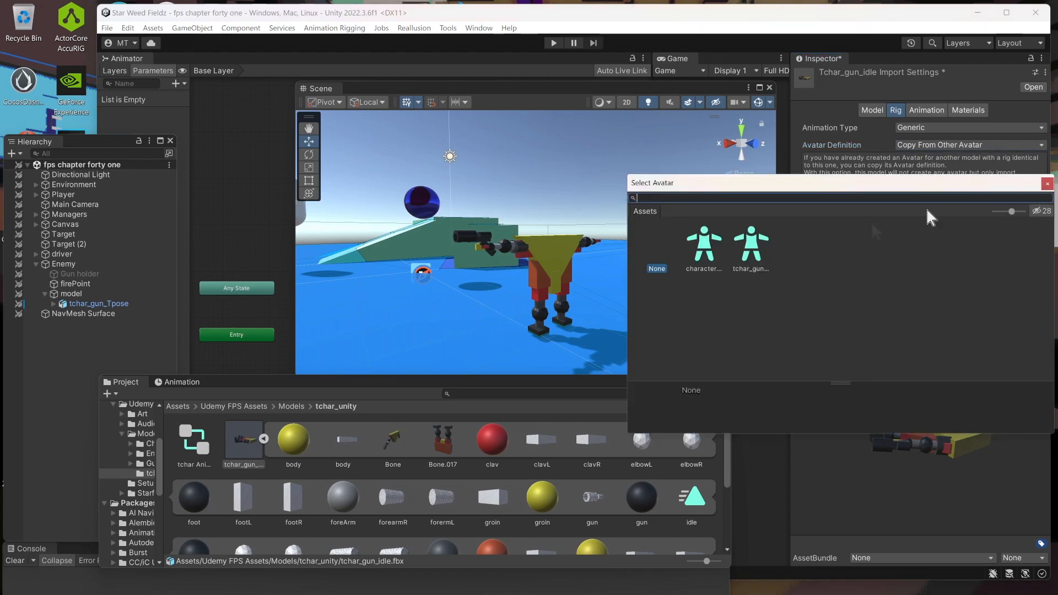
pyautogui.click(752, 251)
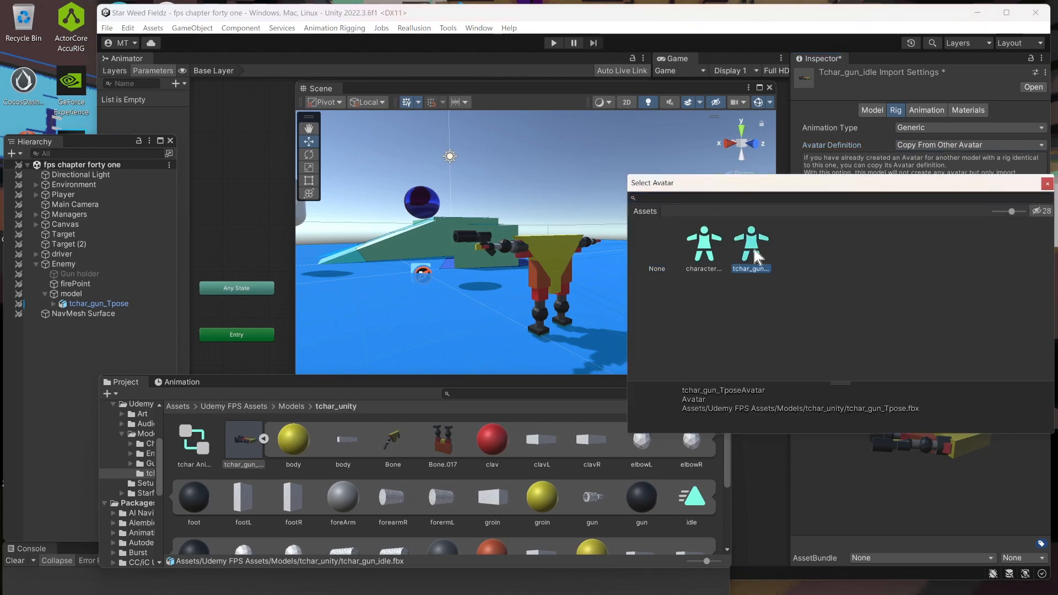
pyautogui.click(1047, 183)
pyautogui.click(1032, 236)
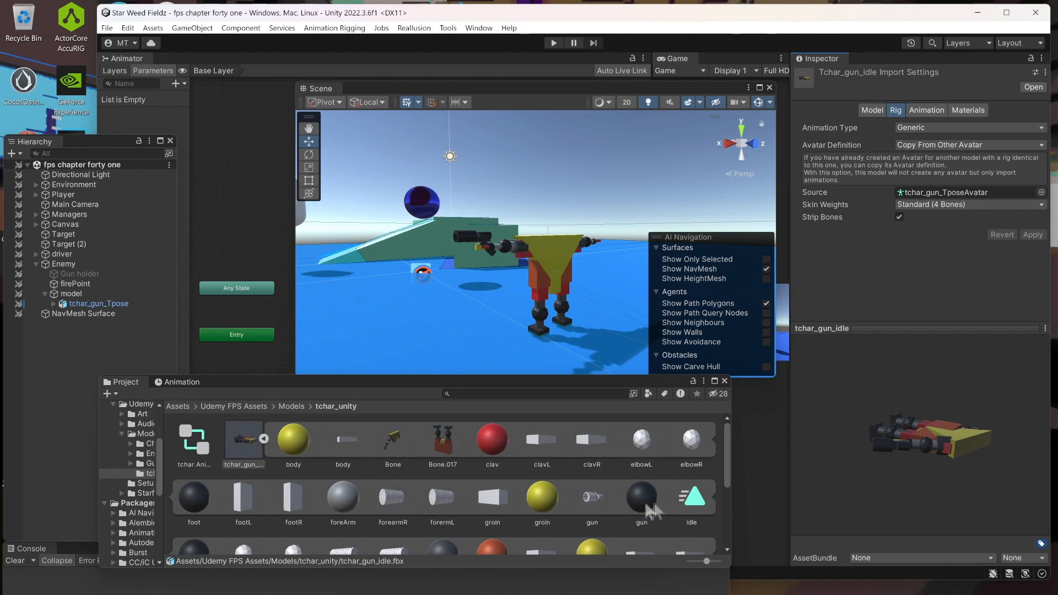
# - Preview the playback of the idle animation clip contained in tchar_gun_idle
pyautogui.click(693, 502)
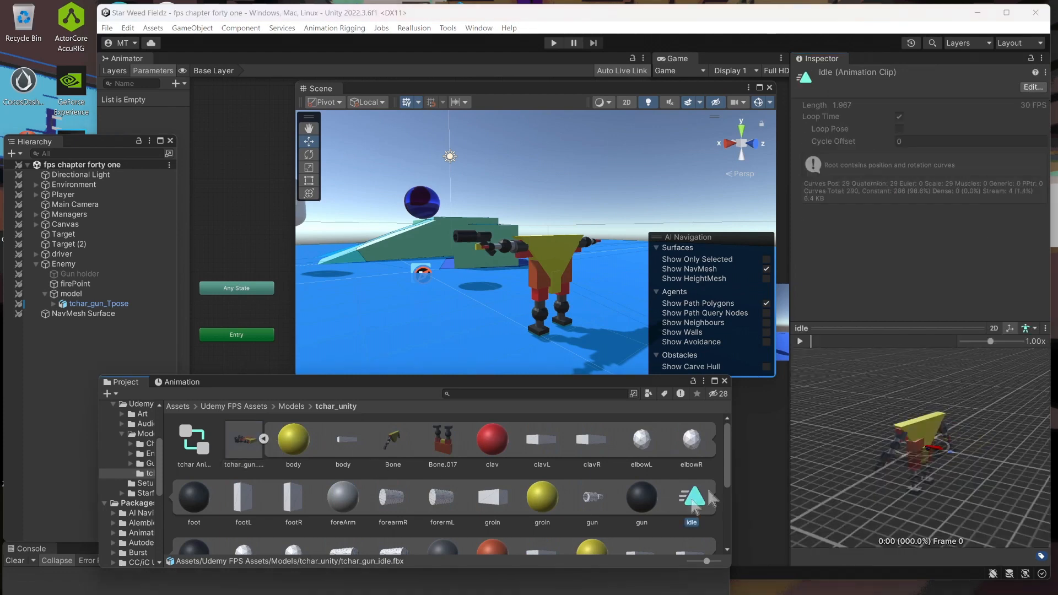
pyautogui.click(798, 340)
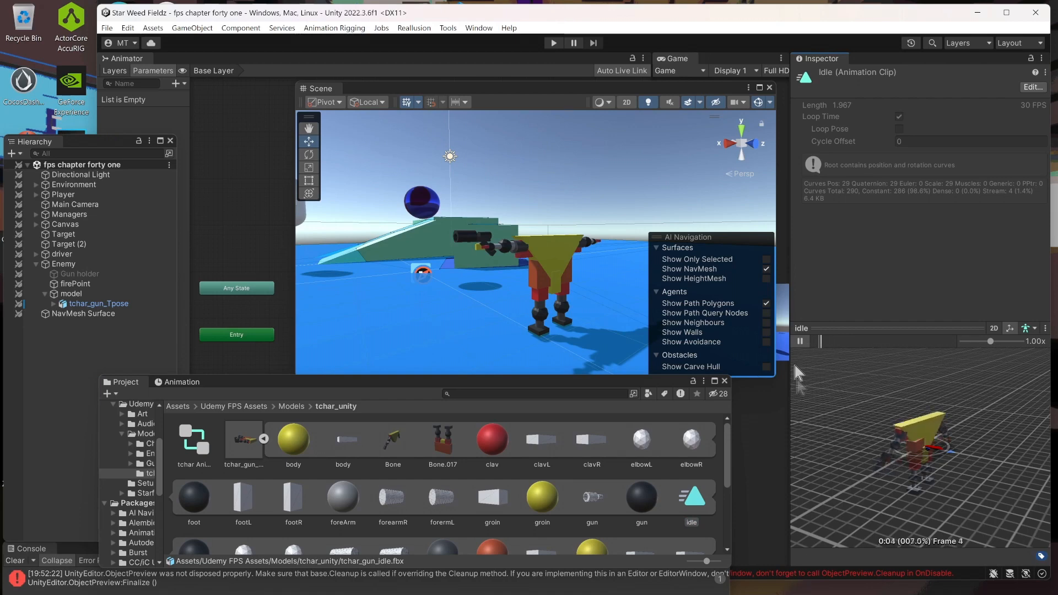
pyautogui.click(800, 342)
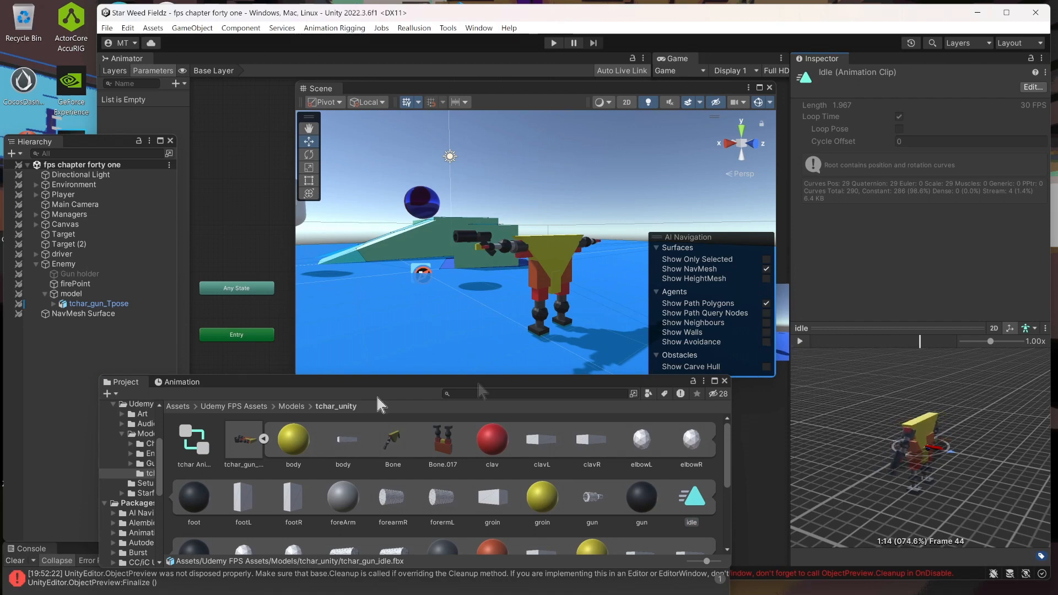
# - Clear the console messages and save the scene
pyautogui.click(57, 547)
pyautogui.click(11, 562)
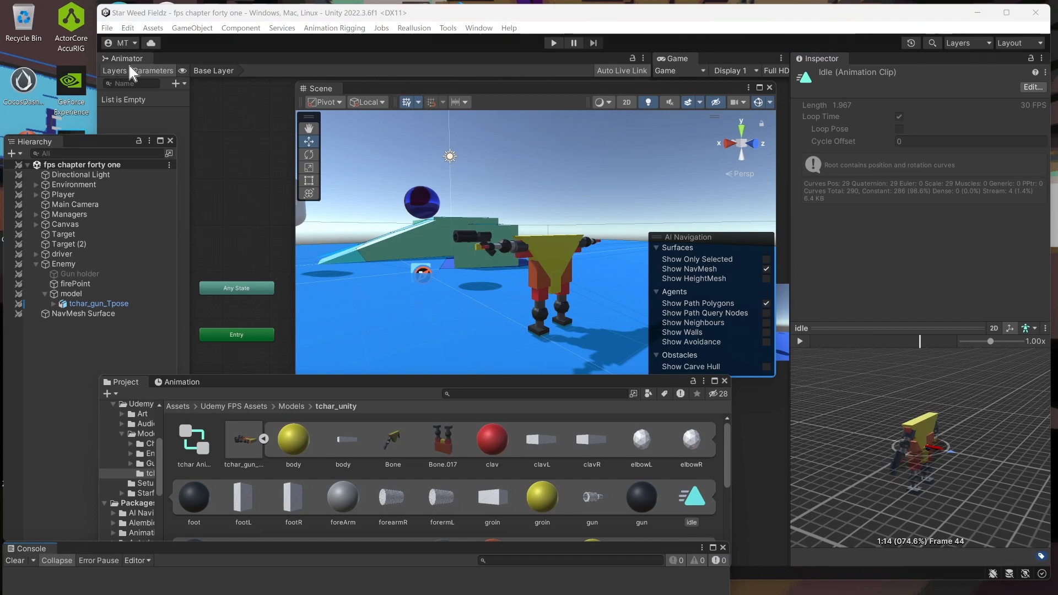
pyautogui.click(107, 28)
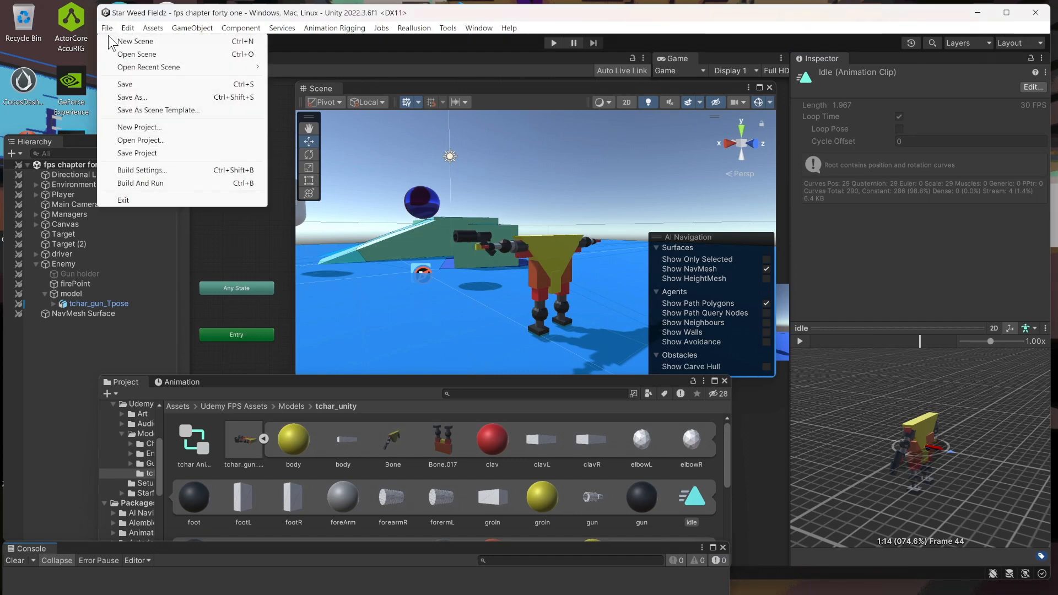
pyautogui.click(125, 84)
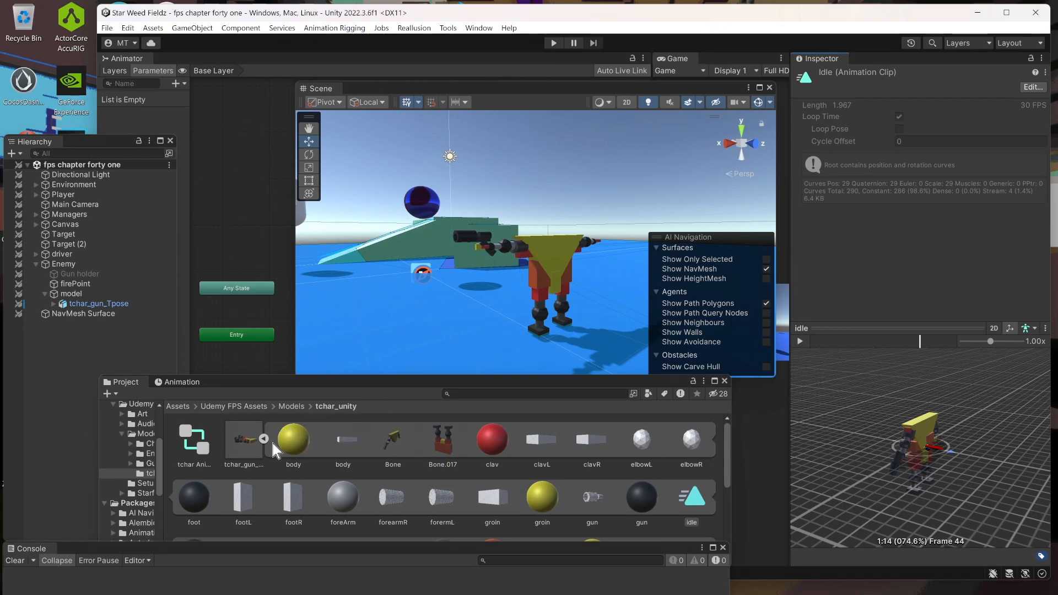
# - Add the idle clip as a state in the animator's Base Layer and move the Scene window aside to uncover it
pyautogui.moveTo(641, 463); pyautogui.dragTo(257, 146)
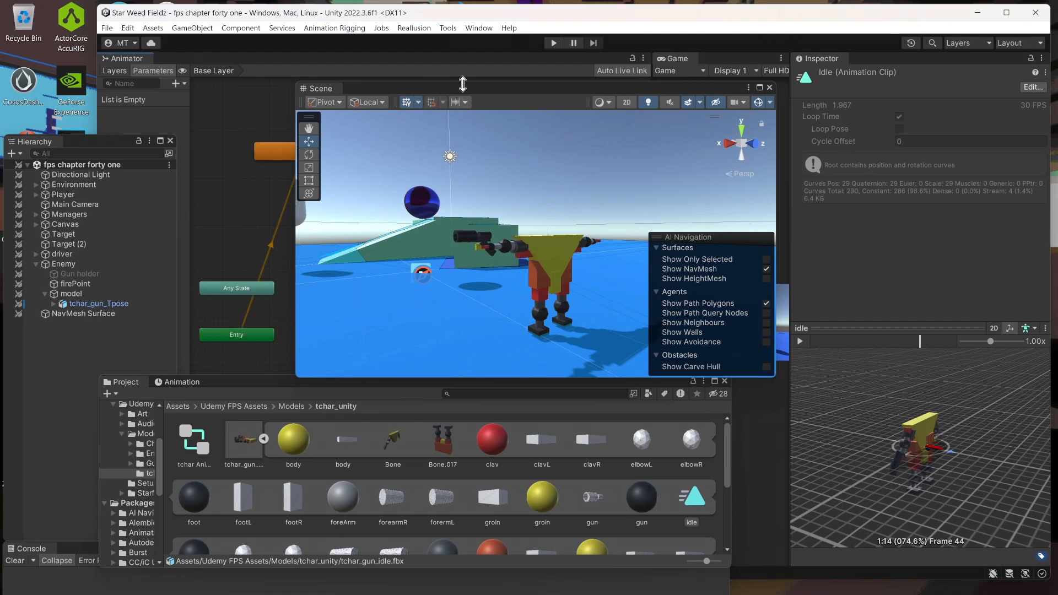
pyautogui.moveTo(465, 87); pyautogui.dragTo(535, 83)
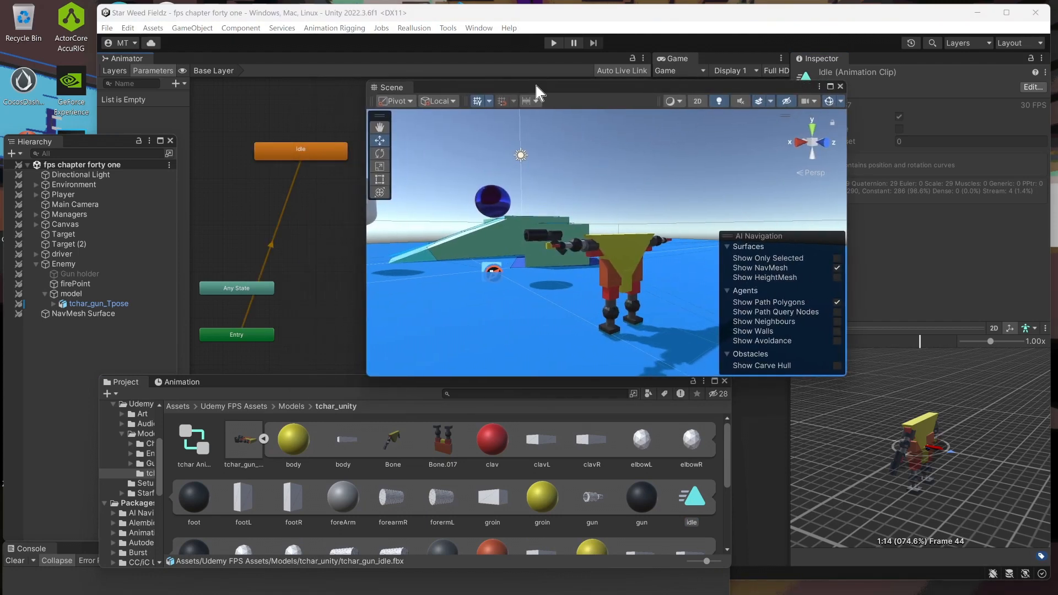
# - Rename the animation clip contained in the tchar_gun_jog model to jog and save the changed import settings
pyautogui.click(264, 440)
pyautogui.click(286, 448)
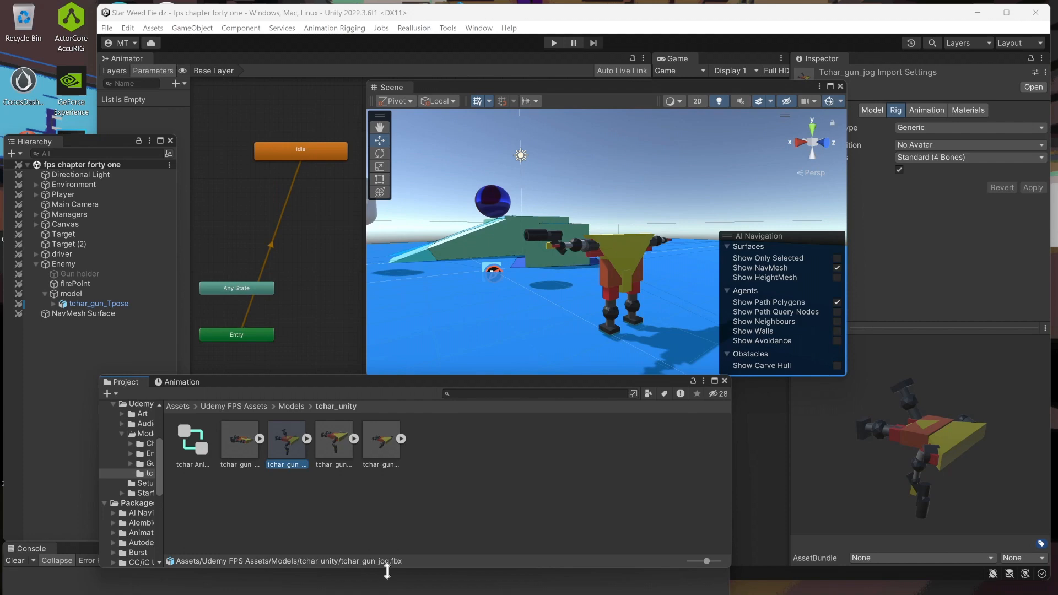
pyautogui.click(307, 439)
pyautogui.click(345, 446)
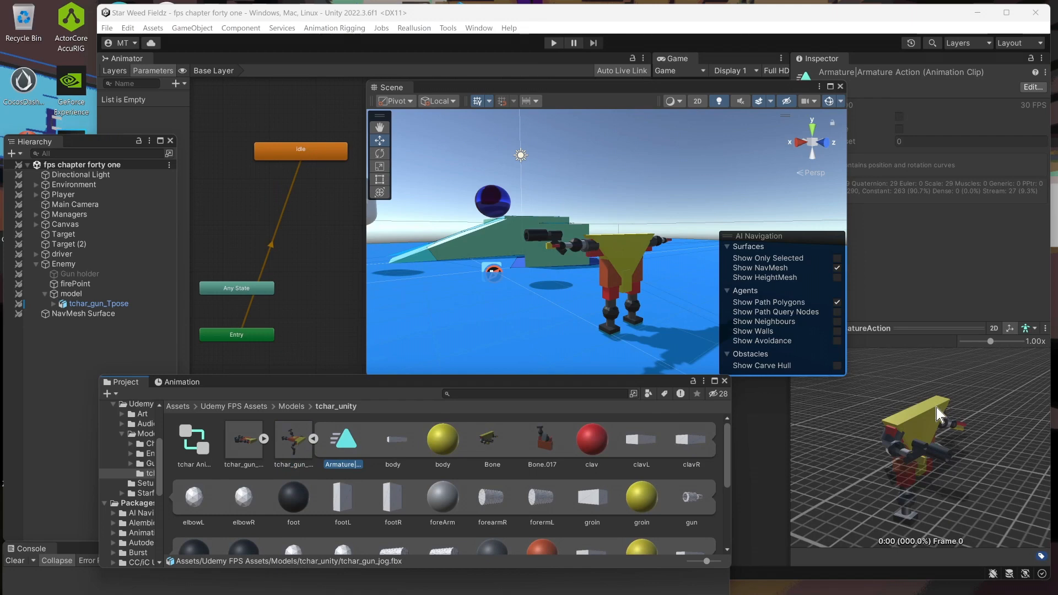
pyautogui.moveTo(759, 83); pyautogui.dragTo(709, 81)
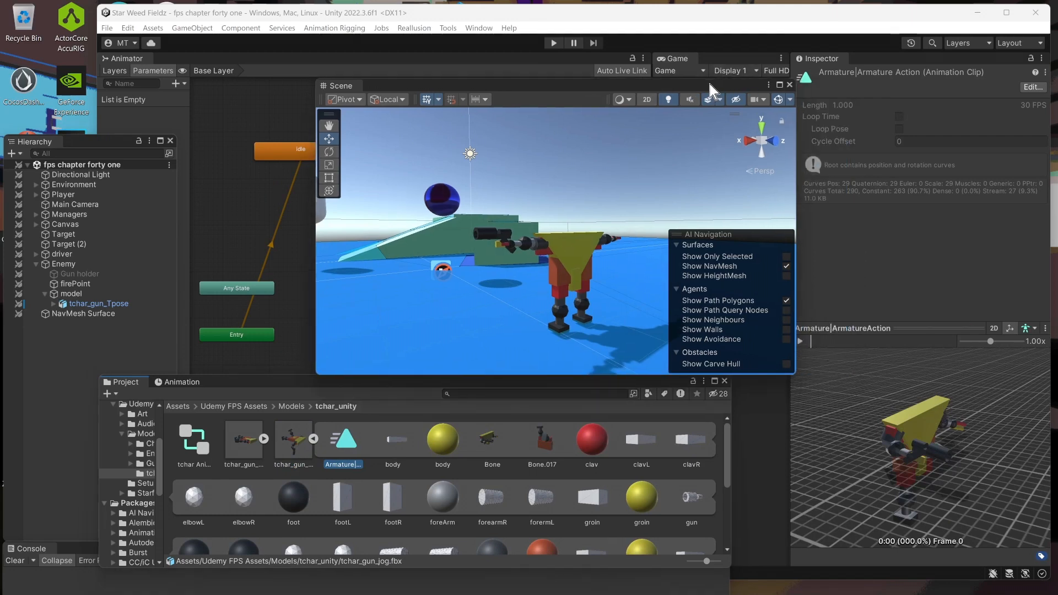
pyautogui.click(1031, 87)
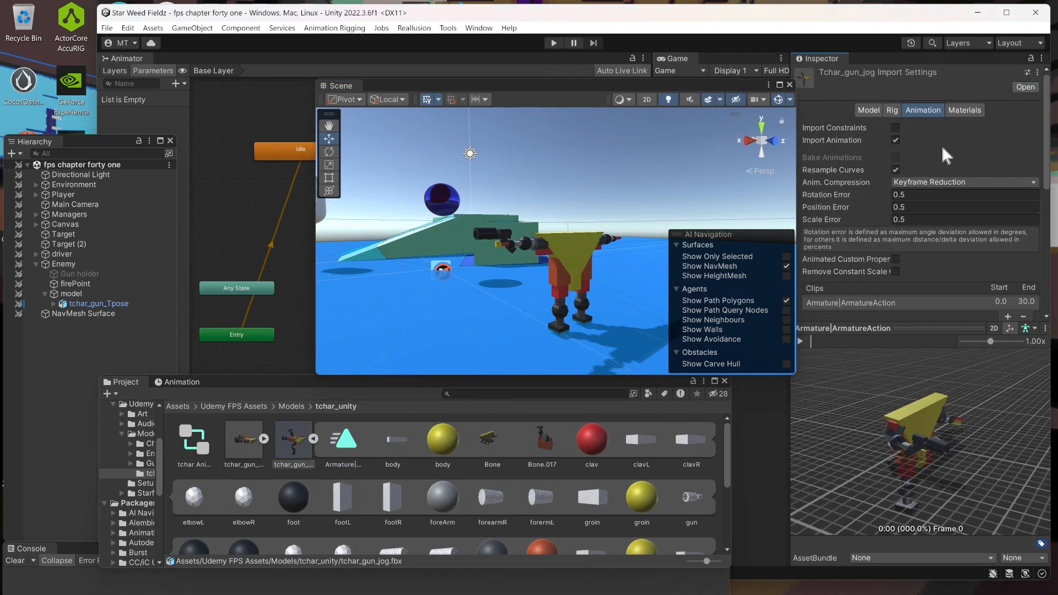
pyautogui.scroll(-2, 931, 275)
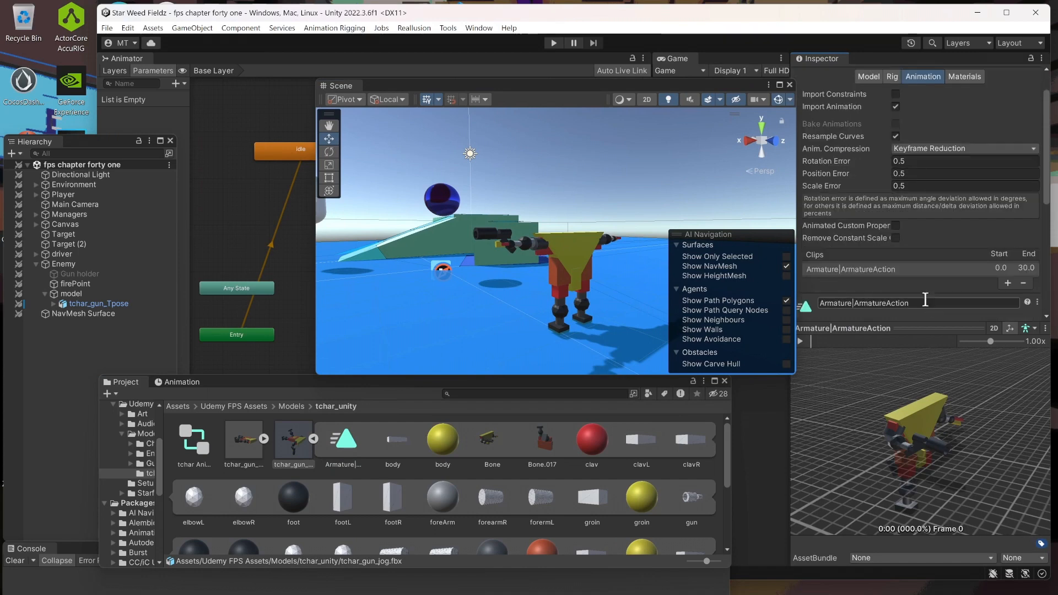
pyautogui.click(925, 302)
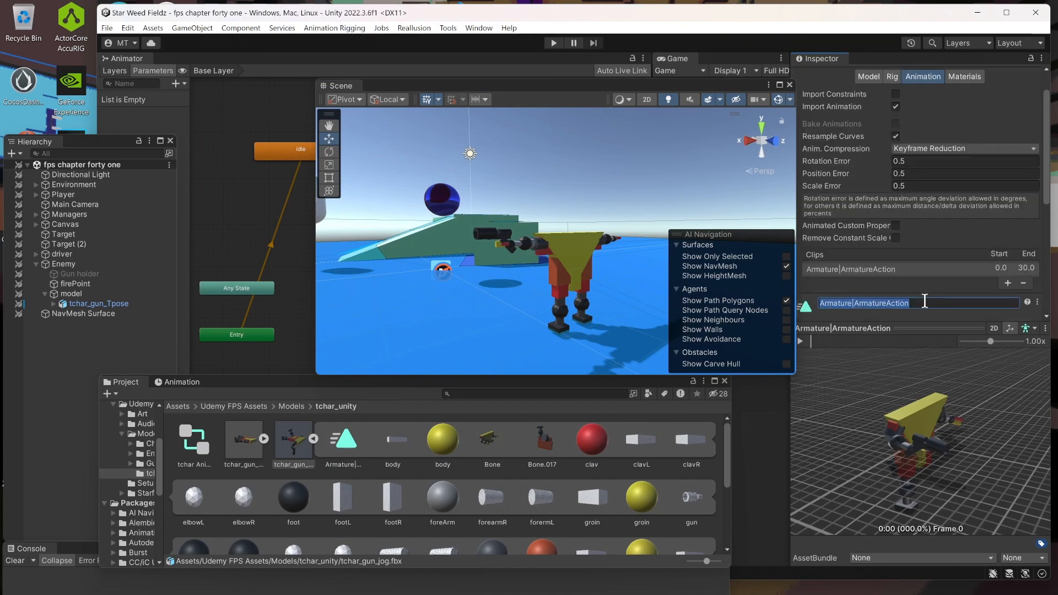
pyautogui.write('jog')
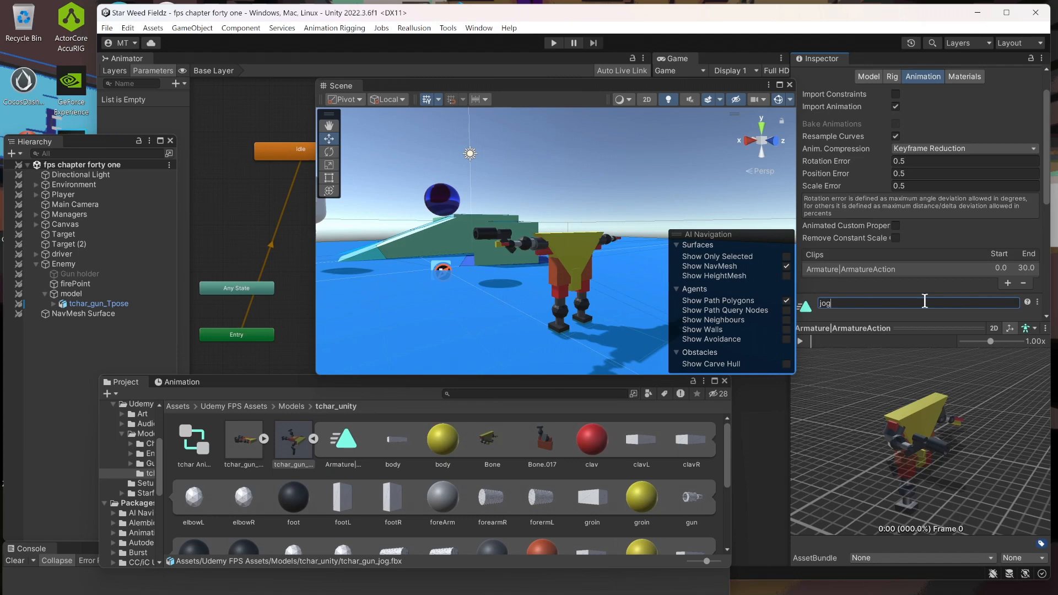
pyautogui.press('Return')
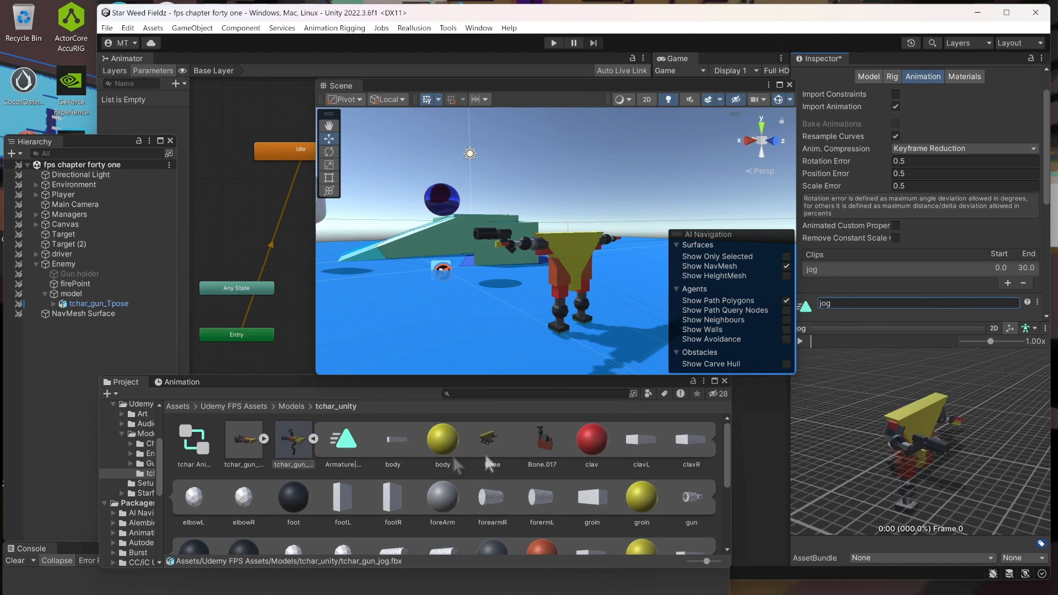
pyautogui.click(358, 453)
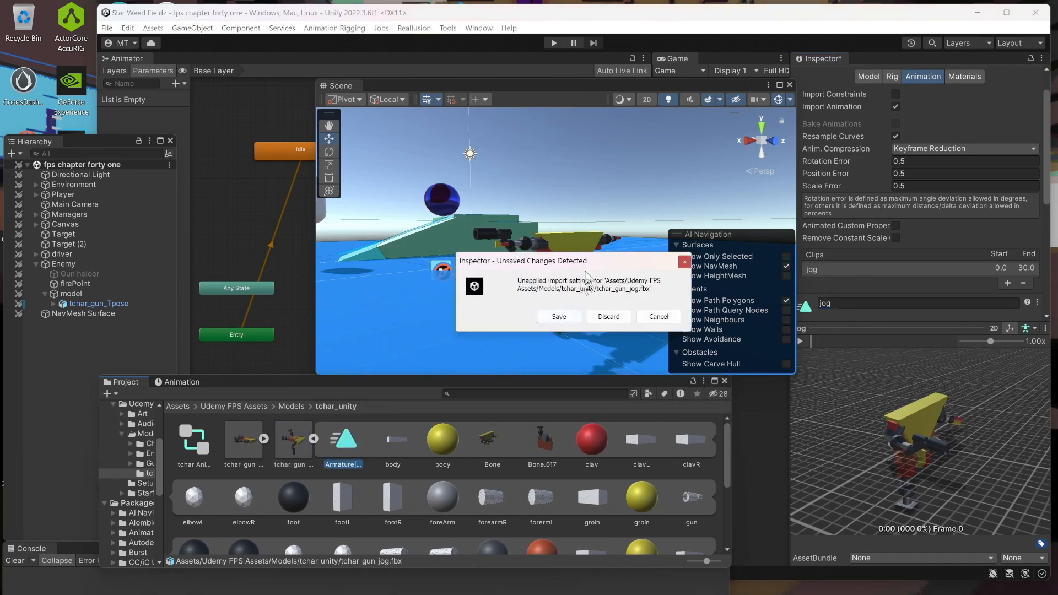
pyautogui.click(575, 318)
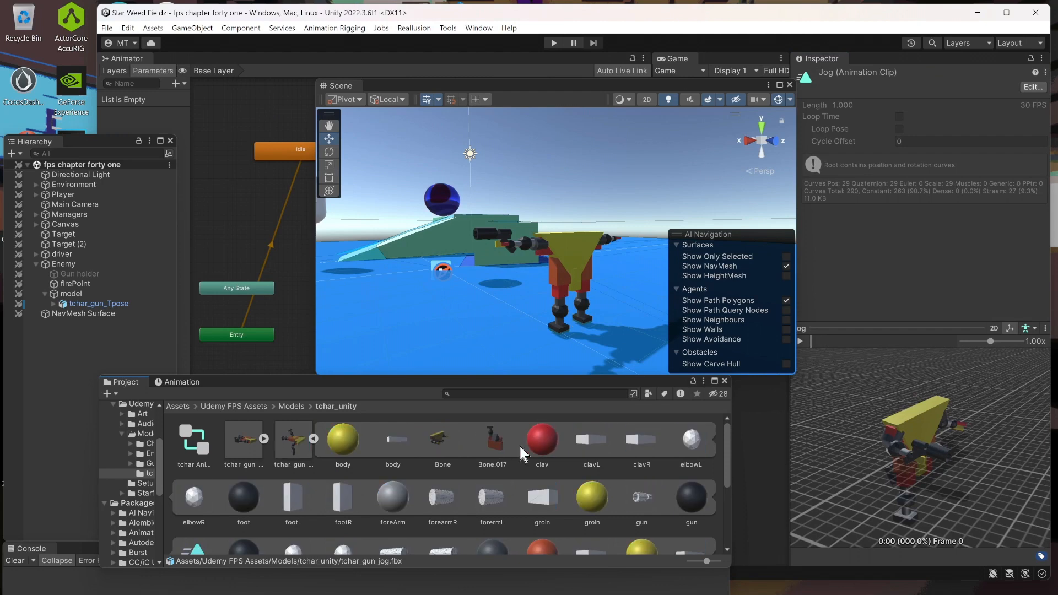
# - Set tchar_gun_jog's rig avatar definition to Copy From Other Avatar with tchar_gun_TposeAvatar as the source, and apply the change
pyautogui.scroll(-5, 520, 447)
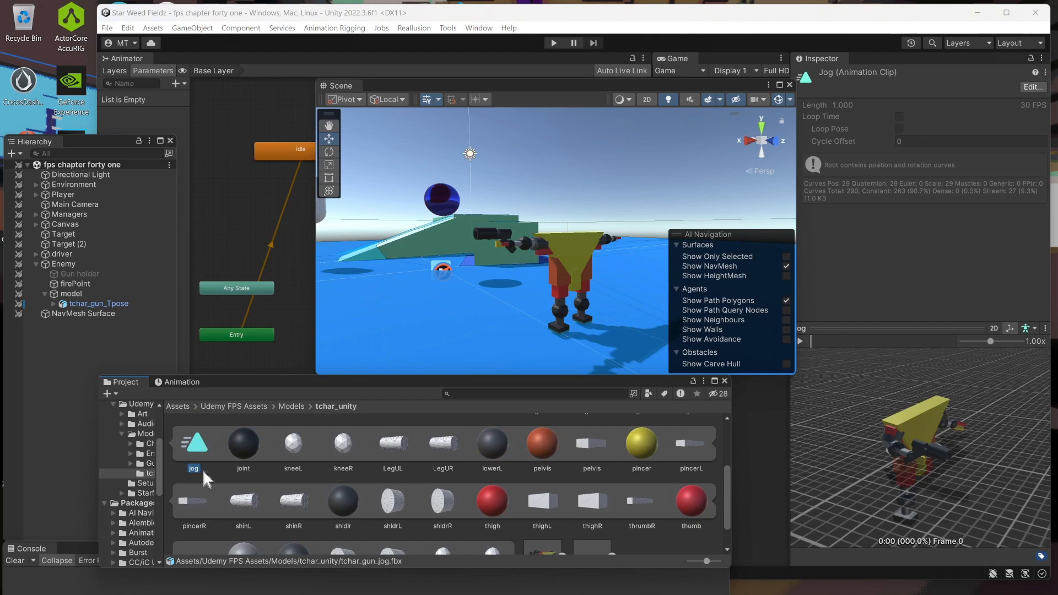
pyautogui.click(1033, 87)
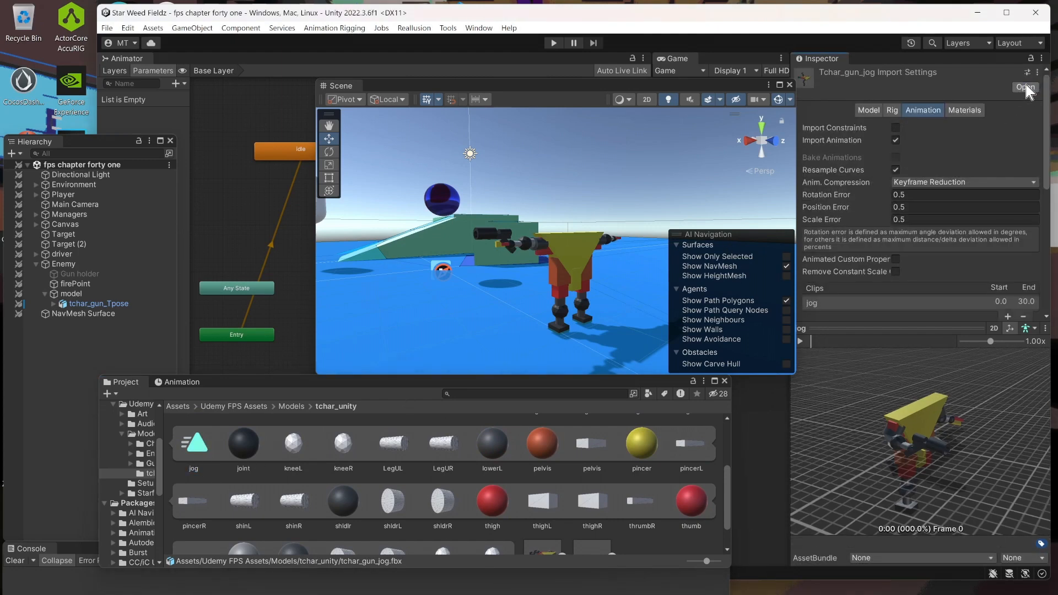
pyautogui.click(895, 111)
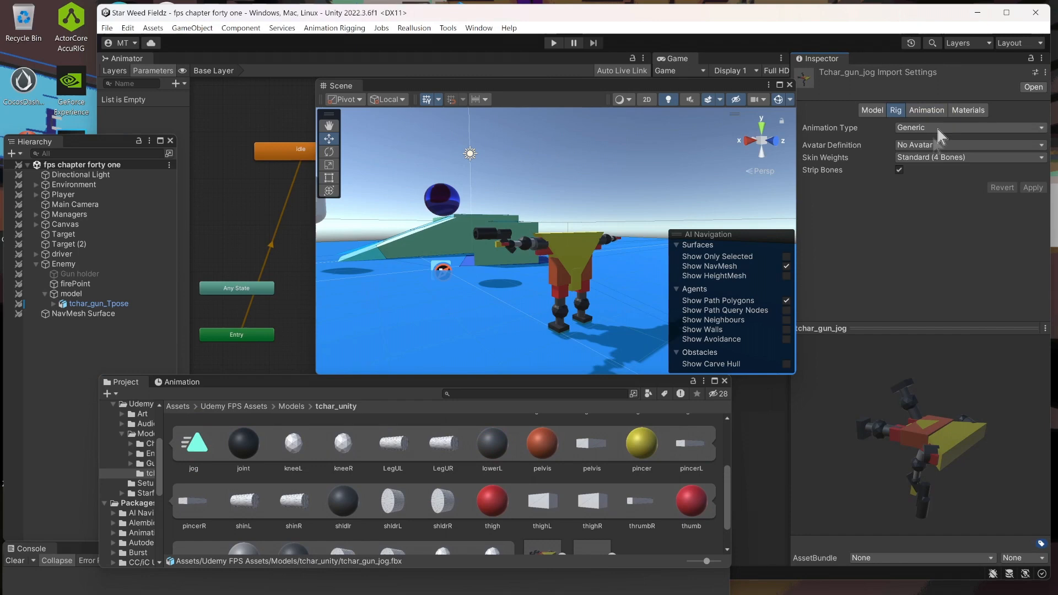
pyautogui.click(969, 146)
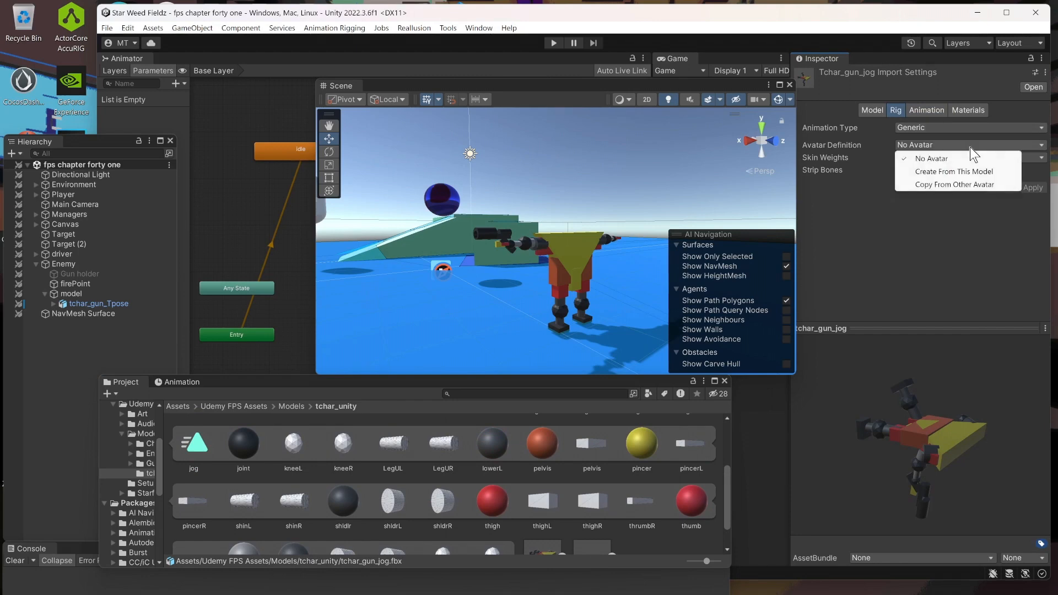
pyautogui.click(965, 185)
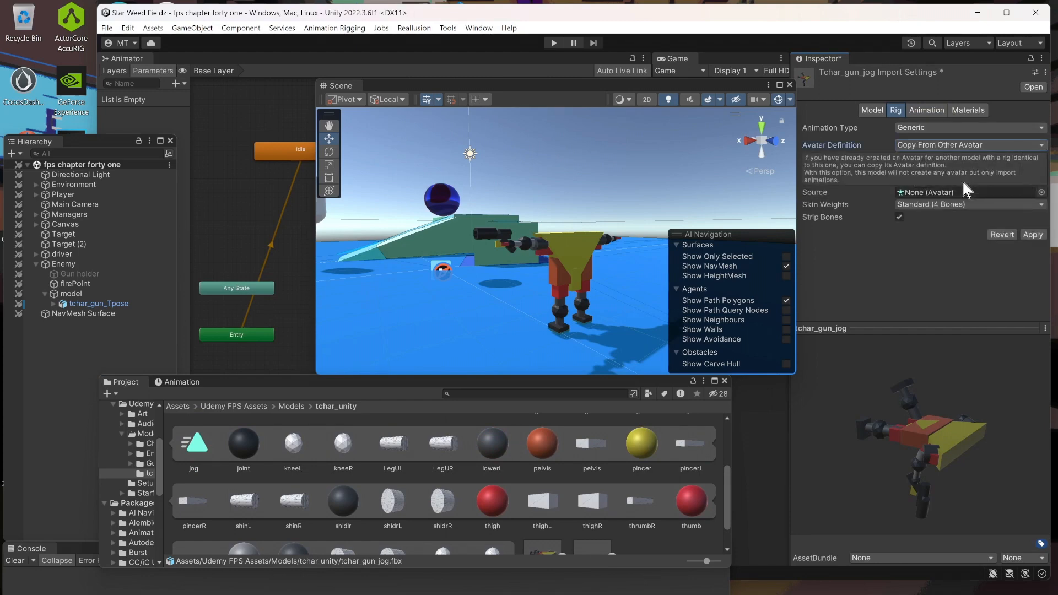
pyautogui.click(1041, 192)
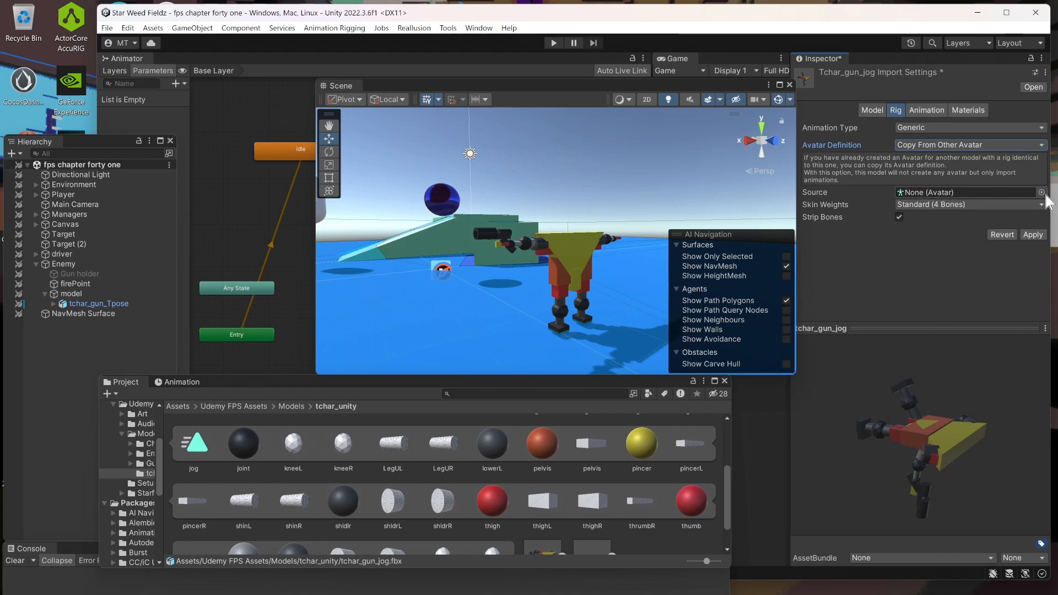
pyautogui.click(753, 259)
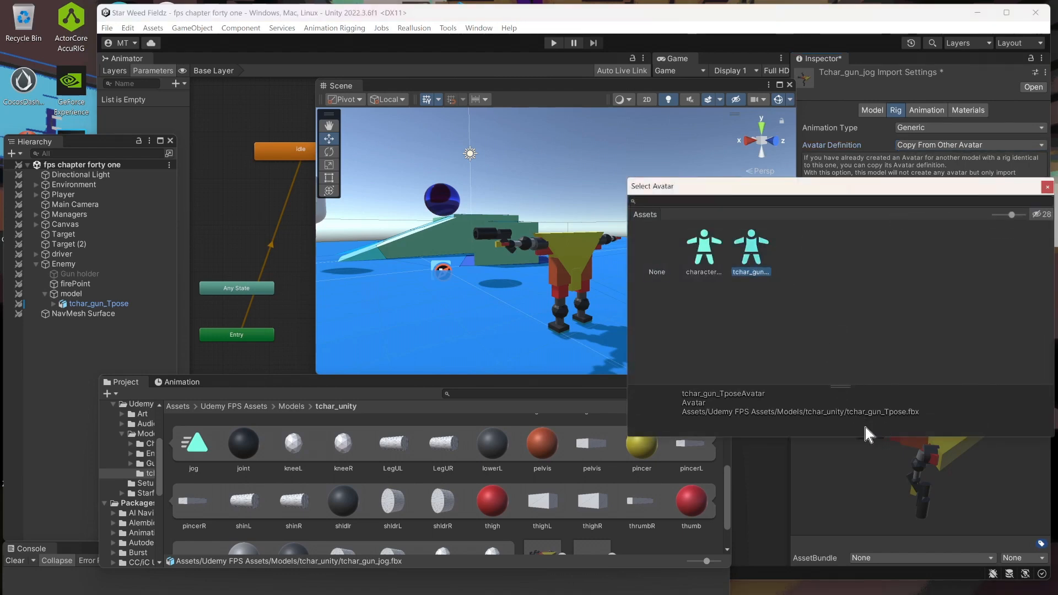
pyautogui.click(1046, 188)
pyautogui.click(1033, 236)
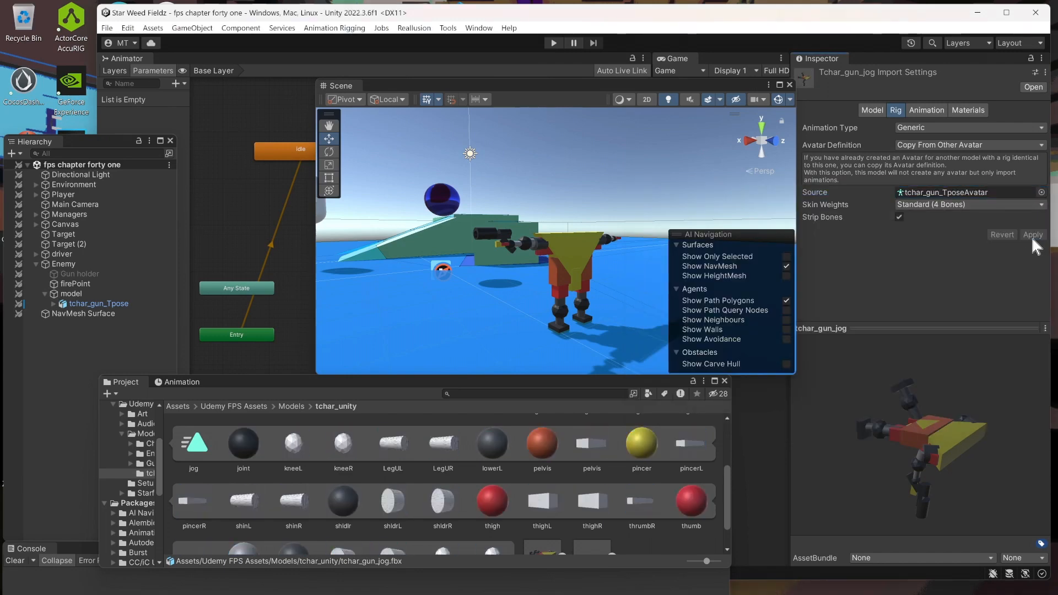
# - Preview the jog clip of tchar_gun_jog, enable Loop Time for it, and apply the import settings
pyautogui.click(926, 111)
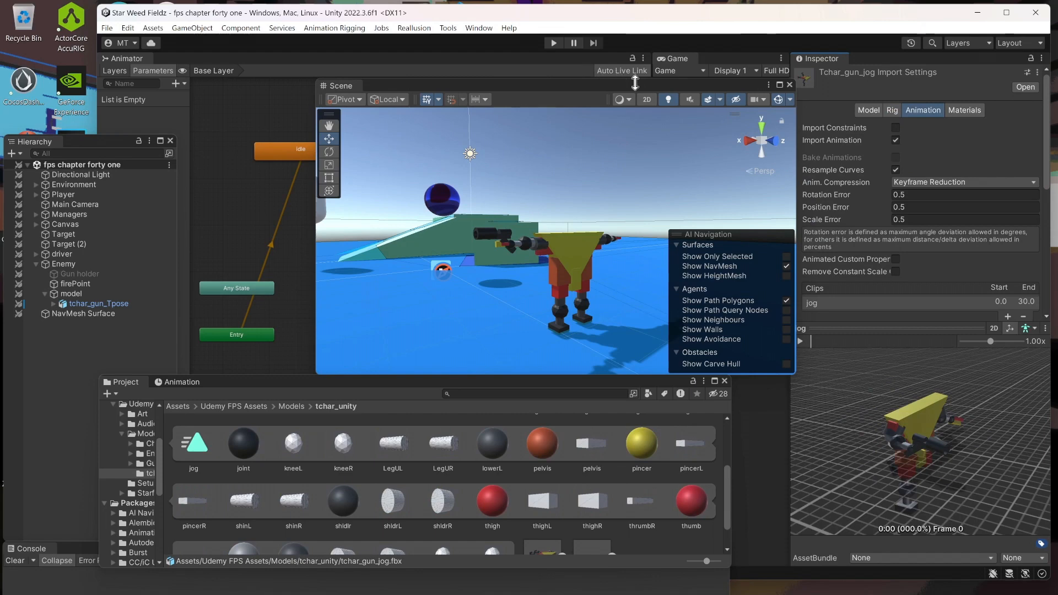
pyautogui.moveTo(633, 81); pyautogui.dragTo(602, 79)
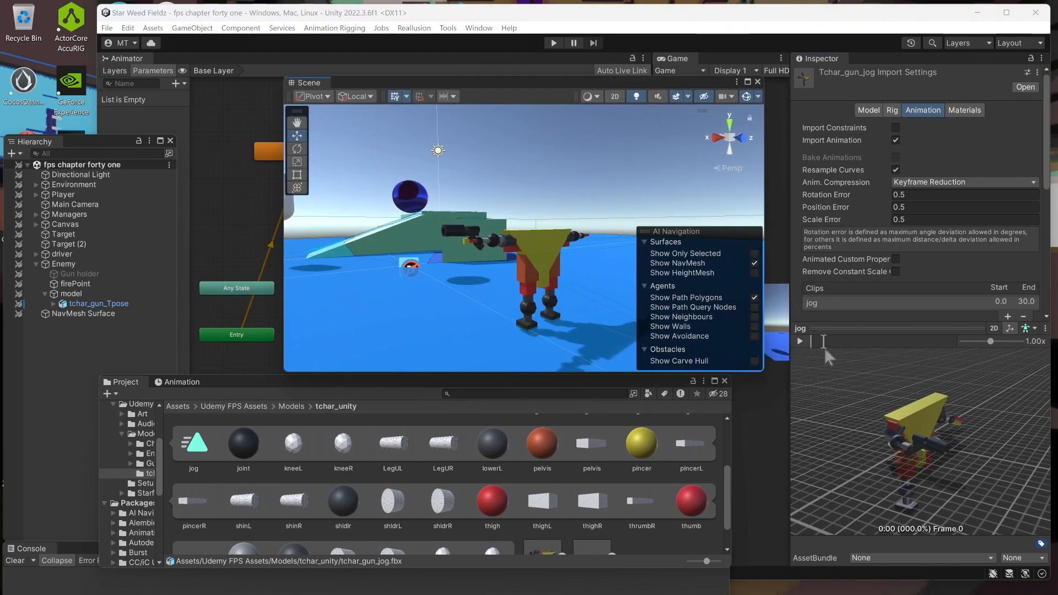
pyautogui.click(800, 341)
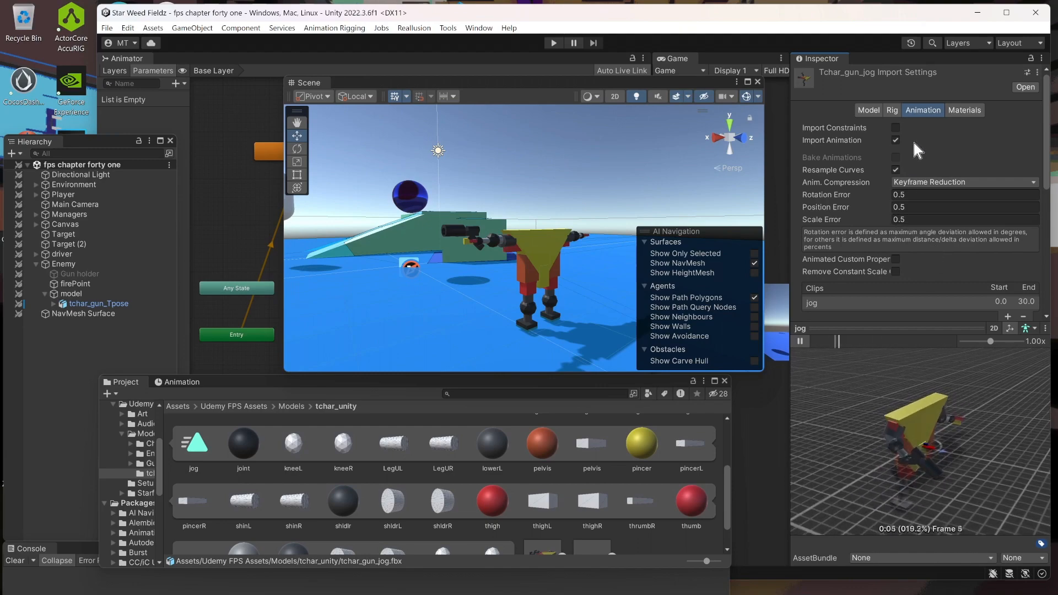
pyautogui.scroll(-5, 951, 178)
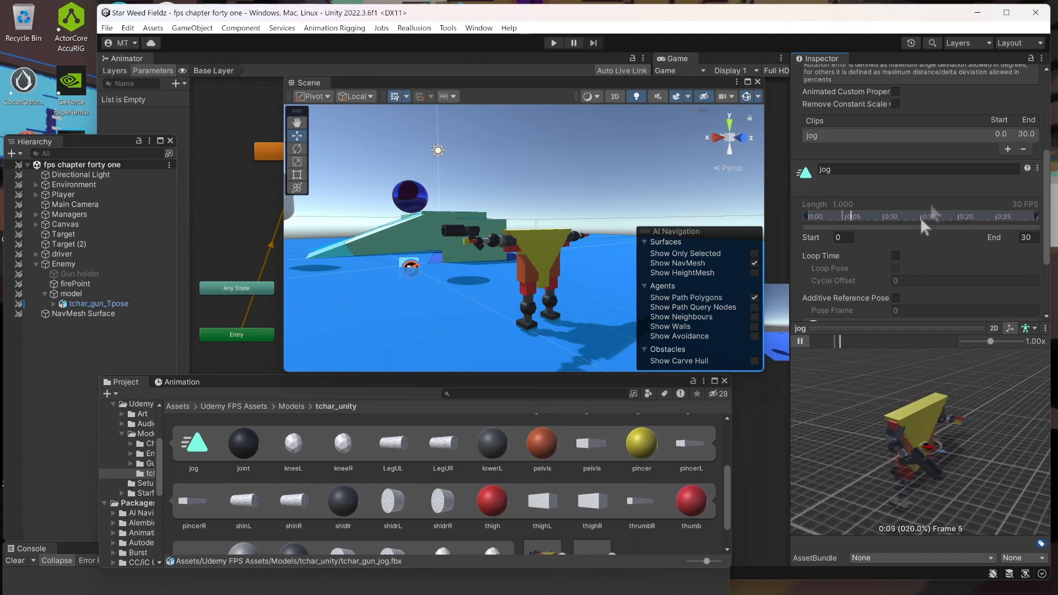
pyautogui.click(895, 256)
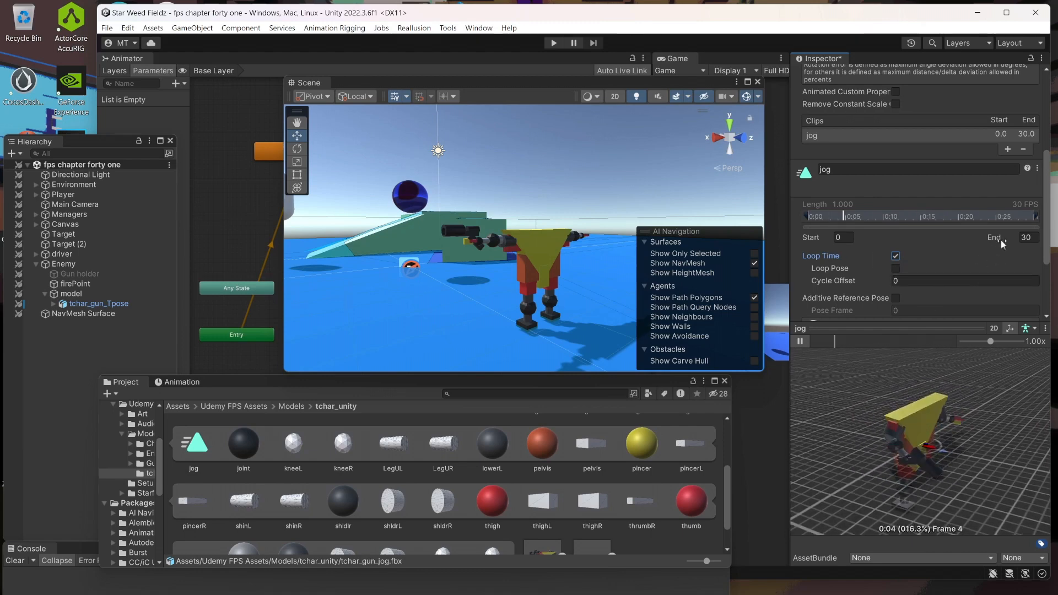
pyautogui.scroll(-3, 943, 250)
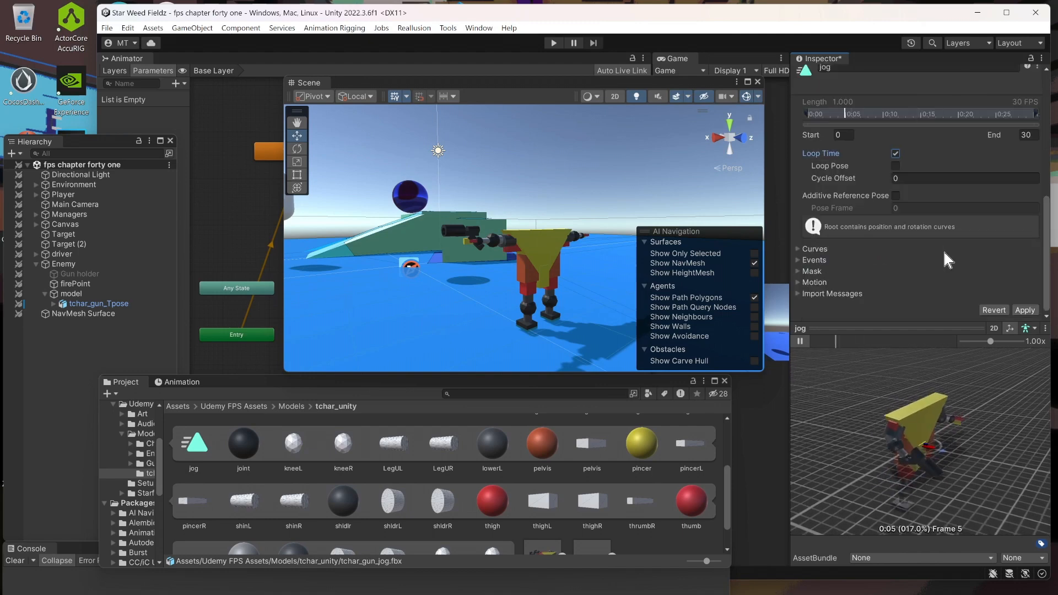
pyautogui.click(1026, 310)
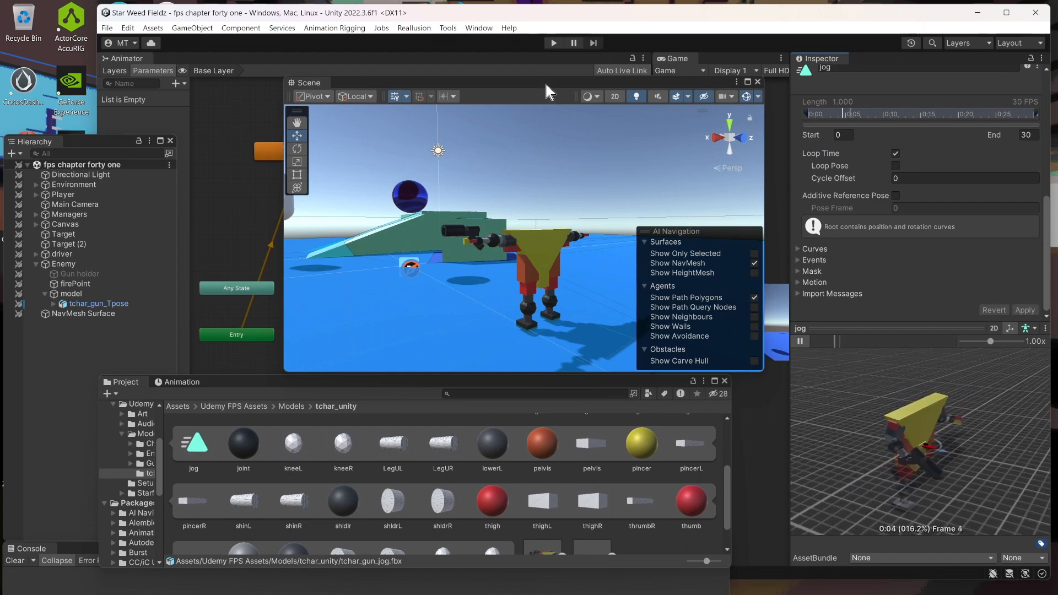
# - Add the jog clip as a state in the animator's Base Layer, moving the Scene window aside to uncover the graph
pyautogui.moveTo(545, 82); pyautogui.dragTo(718, 98)
pyautogui.moveTo(194, 453); pyautogui.dragTo(370, 203)
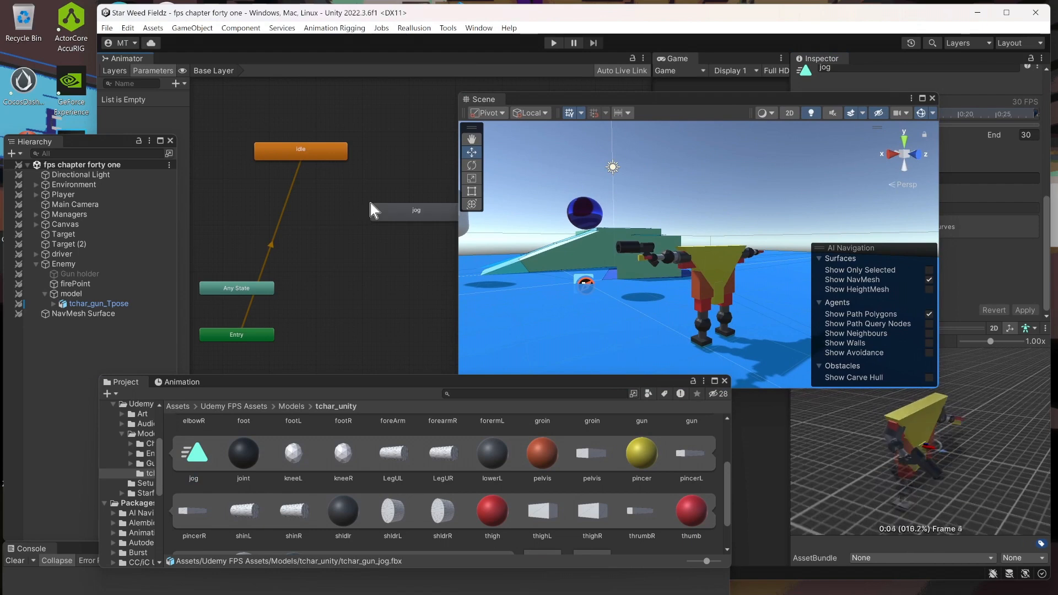
pyautogui.moveTo(697, 99); pyautogui.dragTo(729, 113)
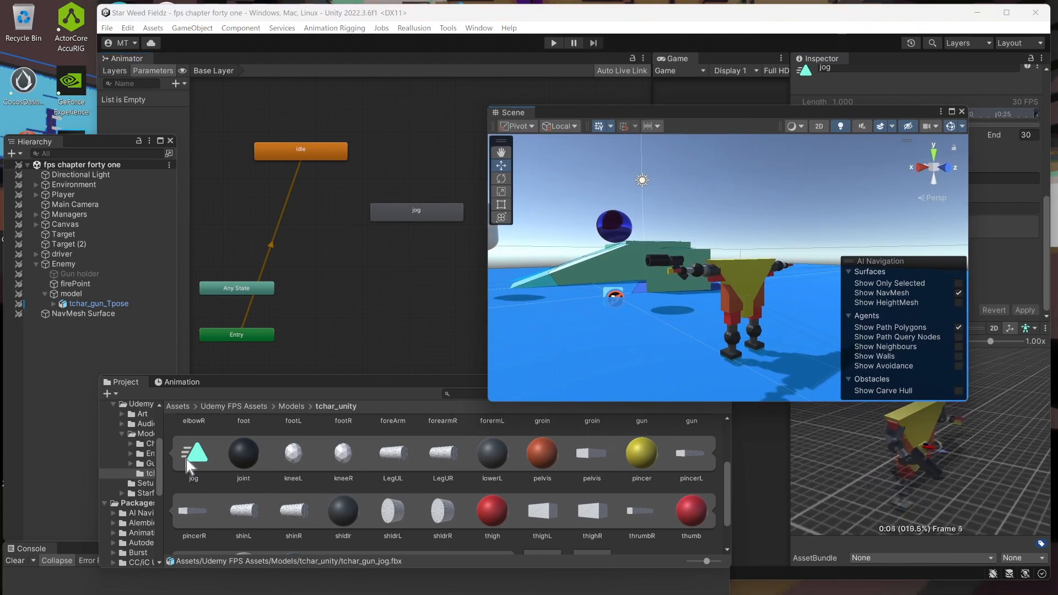
# - Collapse the tchar_gun_jog model, expand tchar_gun_shoot, and play the preview of its animation clip
pyautogui.scroll(1, 505, 457)
pyautogui.scroll(1, 445, 461)
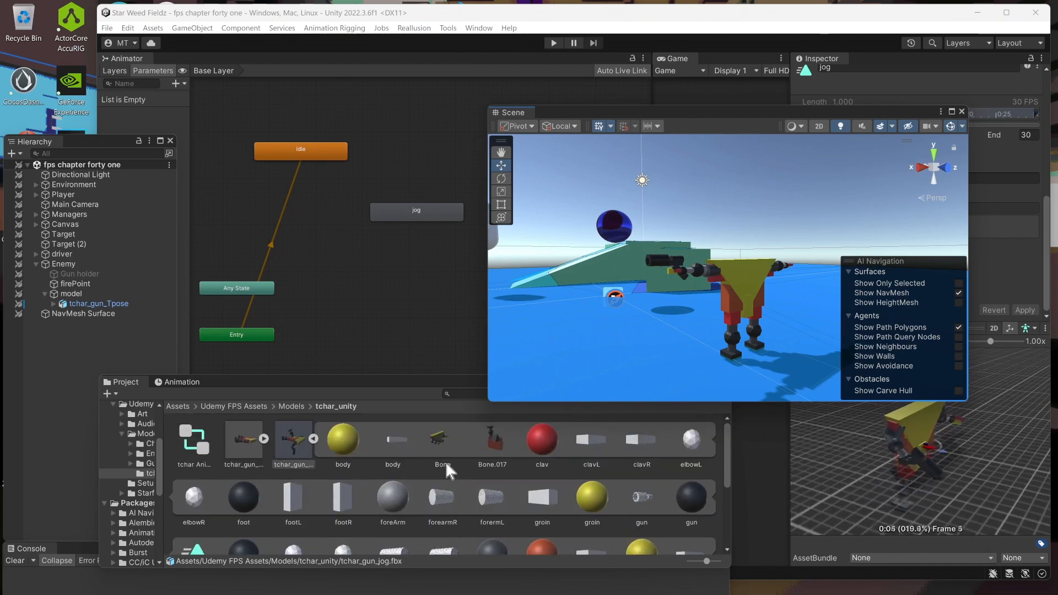
pyautogui.click(314, 439)
pyautogui.click(339, 447)
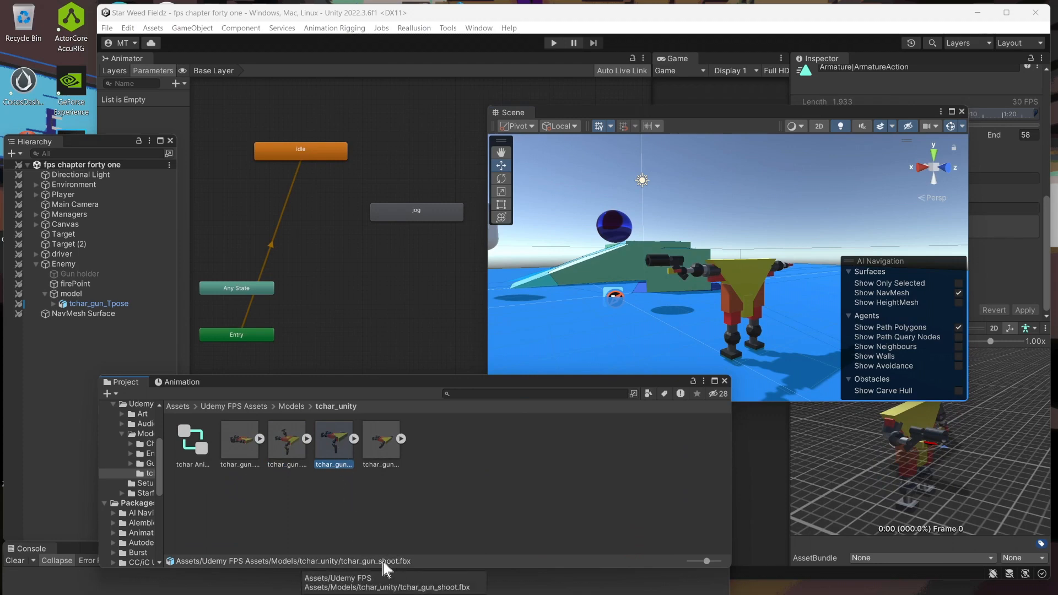
pyautogui.click(352, 435)
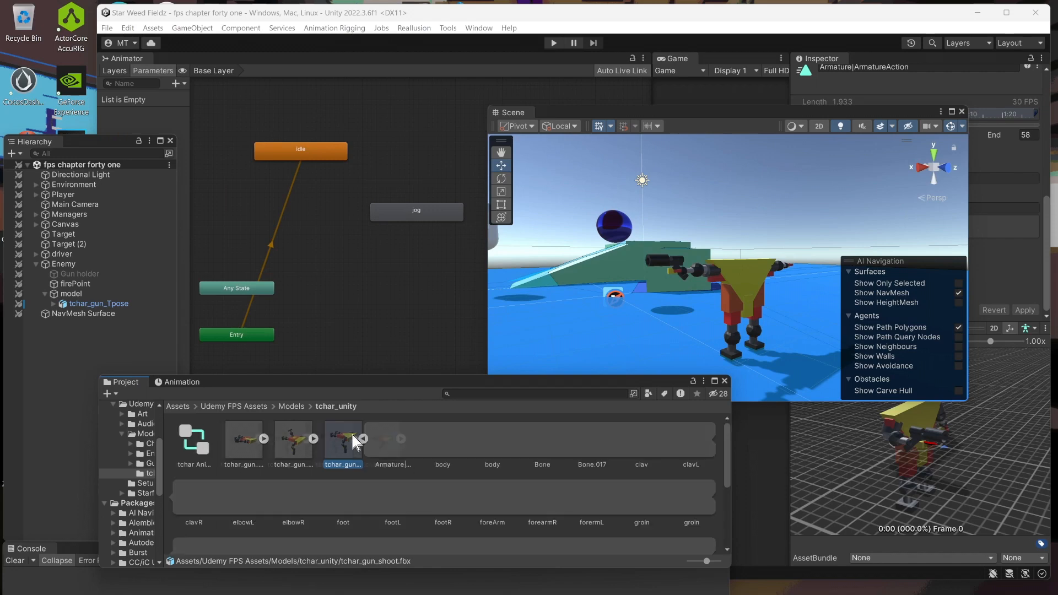
pyautogui.click(390, 445)
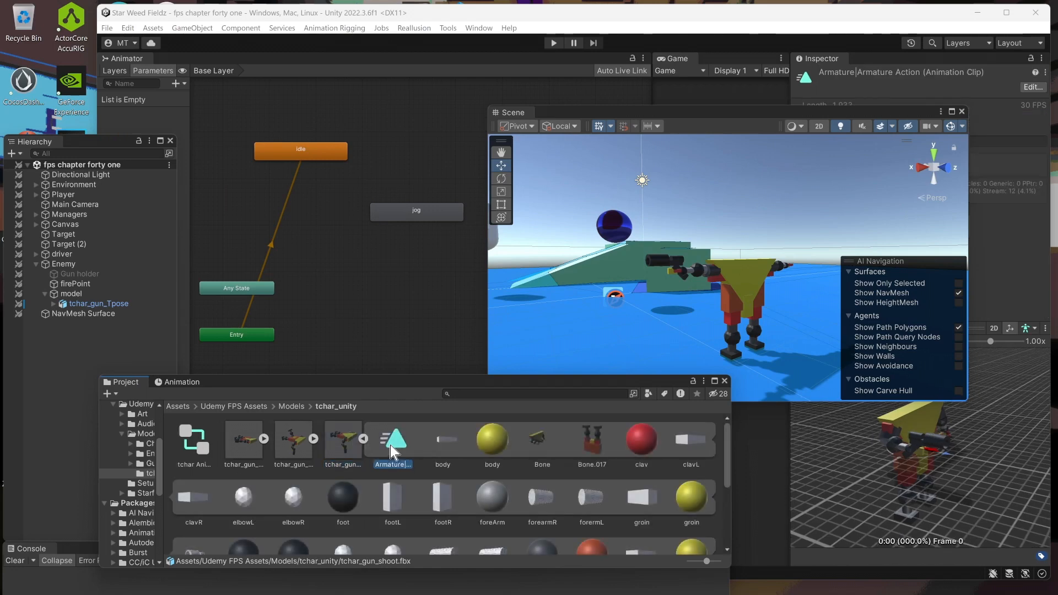
pyautogui.moveTo(857, 112); pyautogui.dragTo(655, 105)
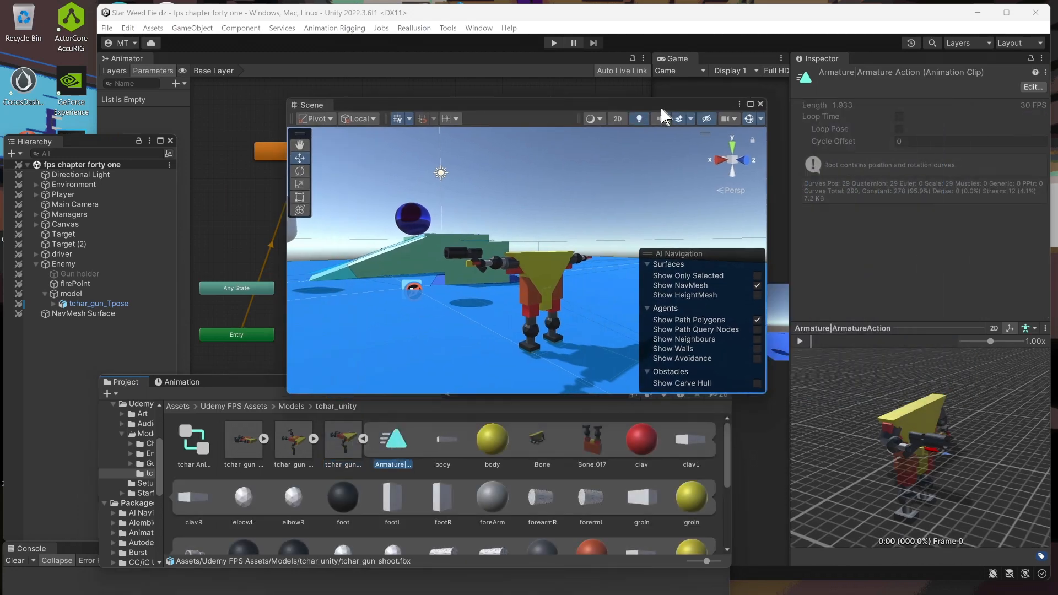
pyautogui.click(801, 341)
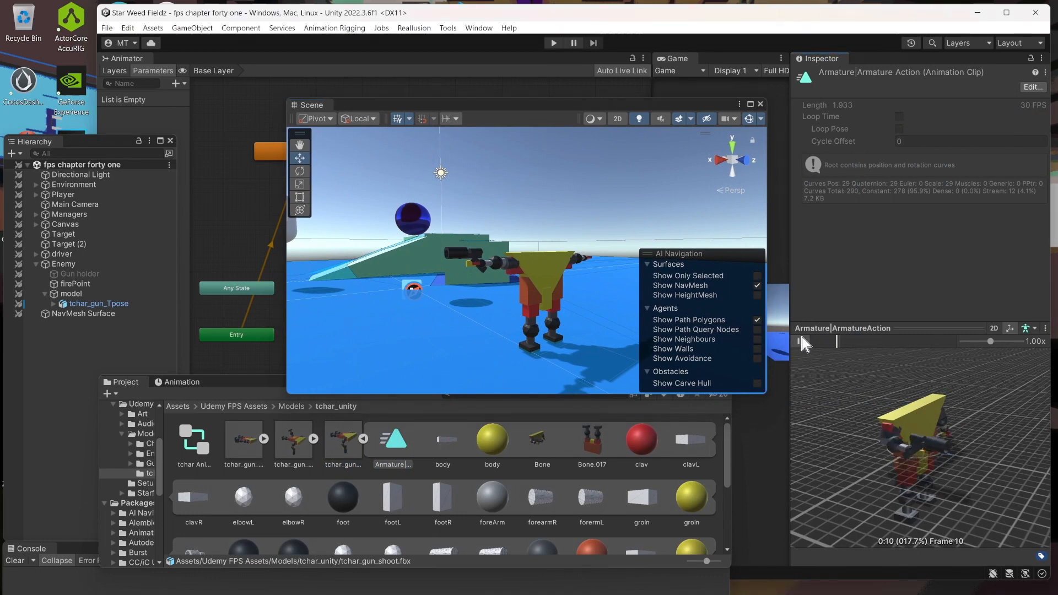
pyautogui.click(802, 340)
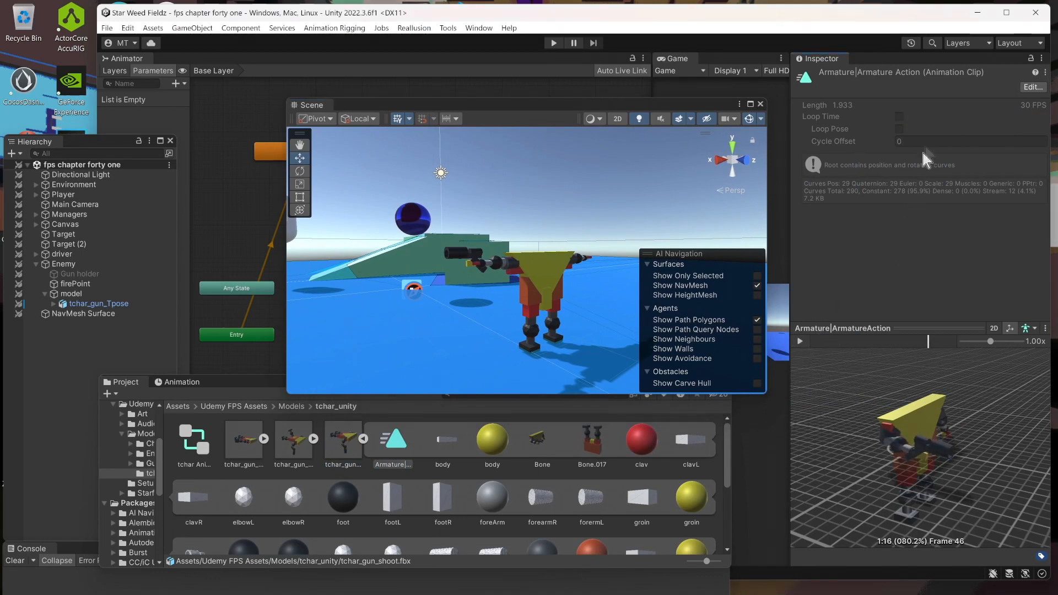
# - Rename the animation clip contained in the tchar_gun_shoot model to shoot in its import settings
pyautogui.click(1032, 87)
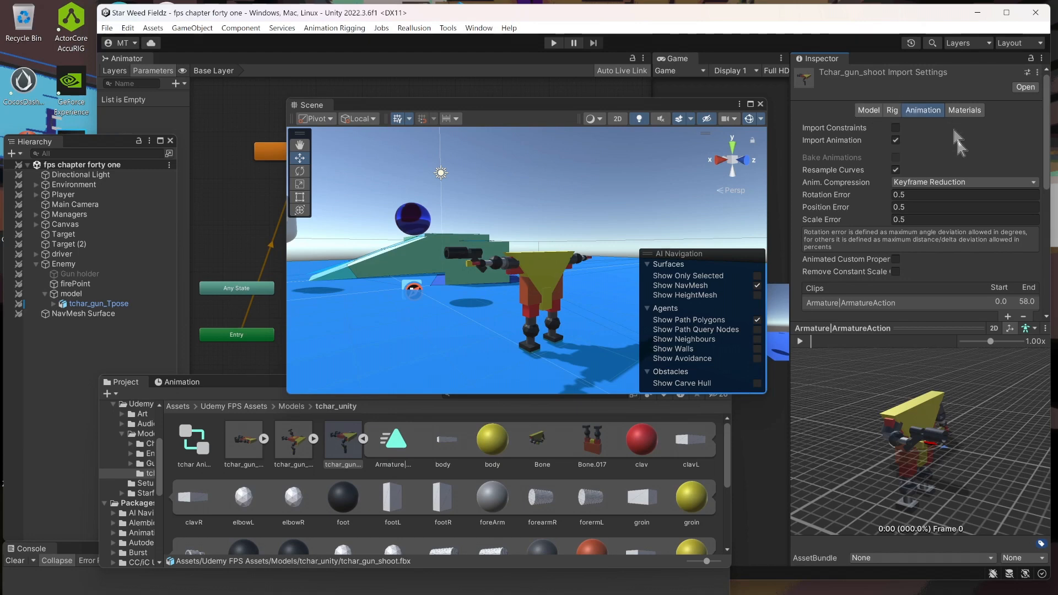
pyautogui.scroll(-3, 938, 243)
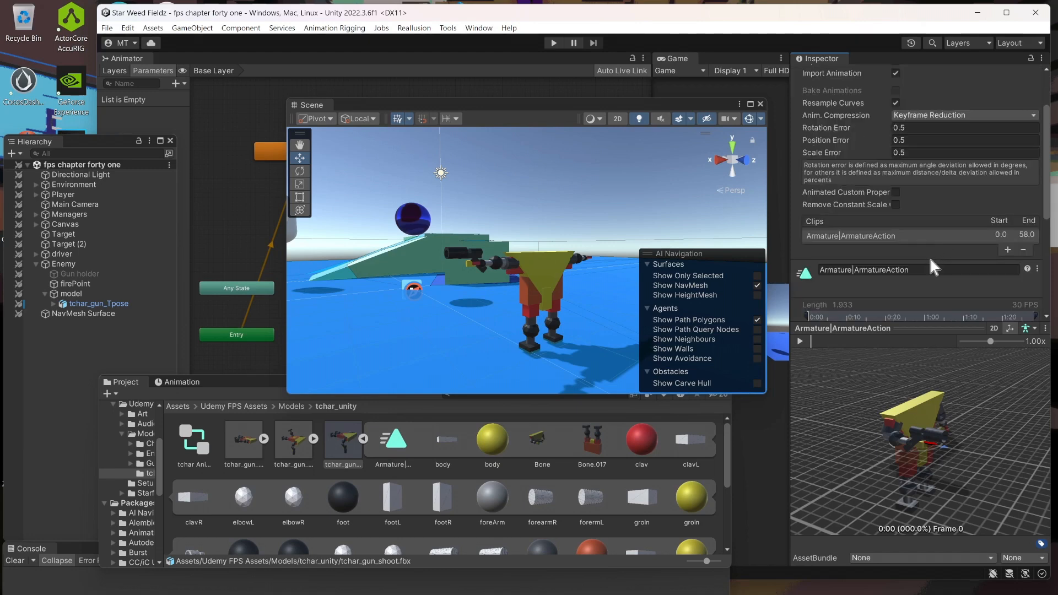
pyautogui.click(932, 270)
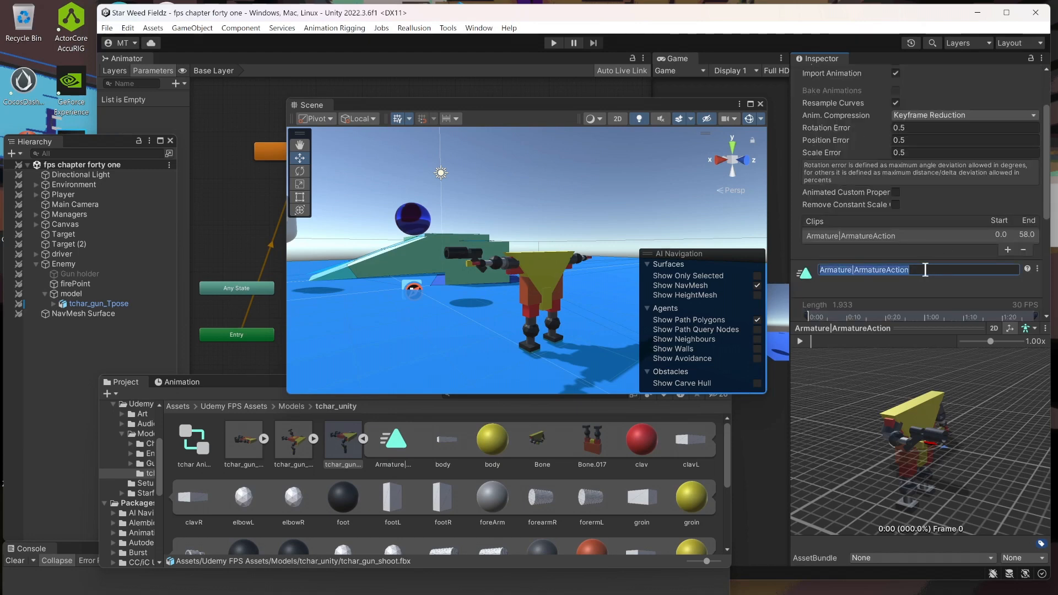
pyautogui.write('shoot')
pyautogui.press('Return')
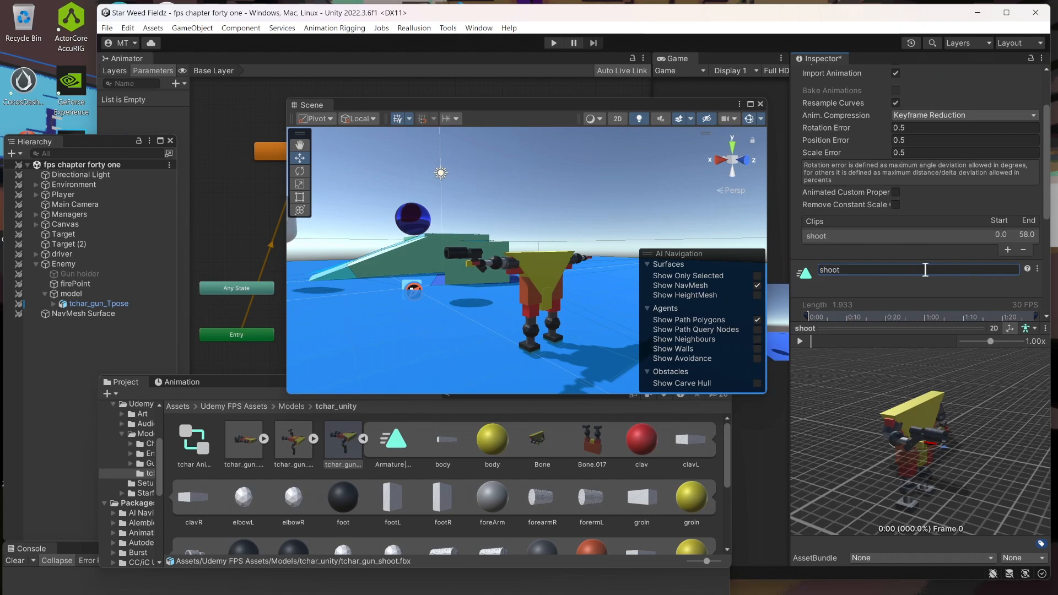
# - Enable Loop Time for the shoot clip and apply the import settings
pyautogui.scroll(-5, 925, 269)
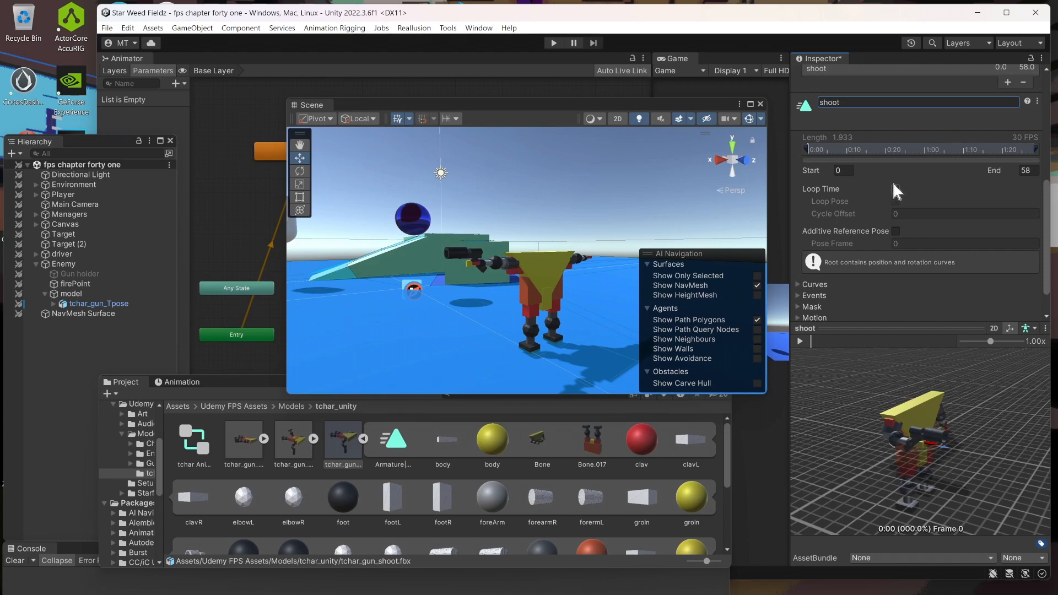
pyautogui.click(901, 190)
pyautogui.scroll(-1, 940, 220)
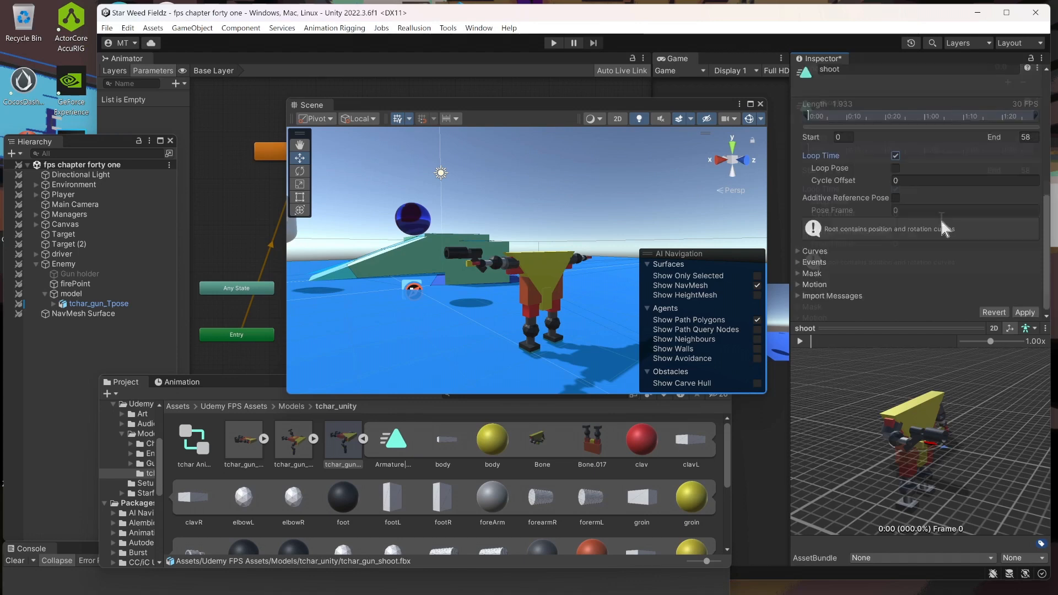
pyautogui.click(1024, 312)
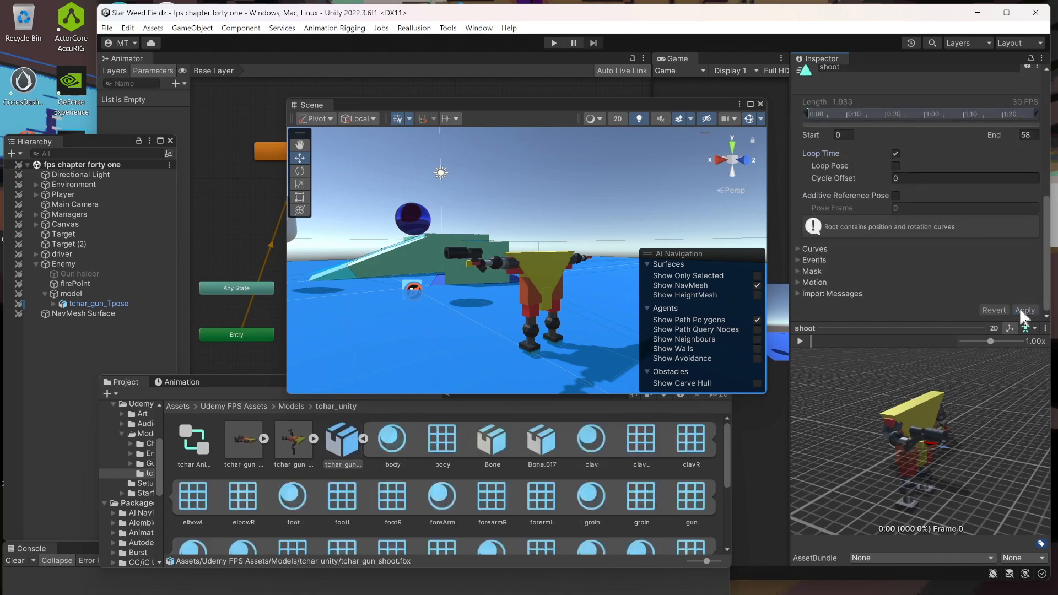
# - Set tchar_gun_shoot's rig avatar definition to Copy From Other Avatar with tchar_gun_TposeAvatar as the source, and apply the change
pyautogui.click(342, 441)
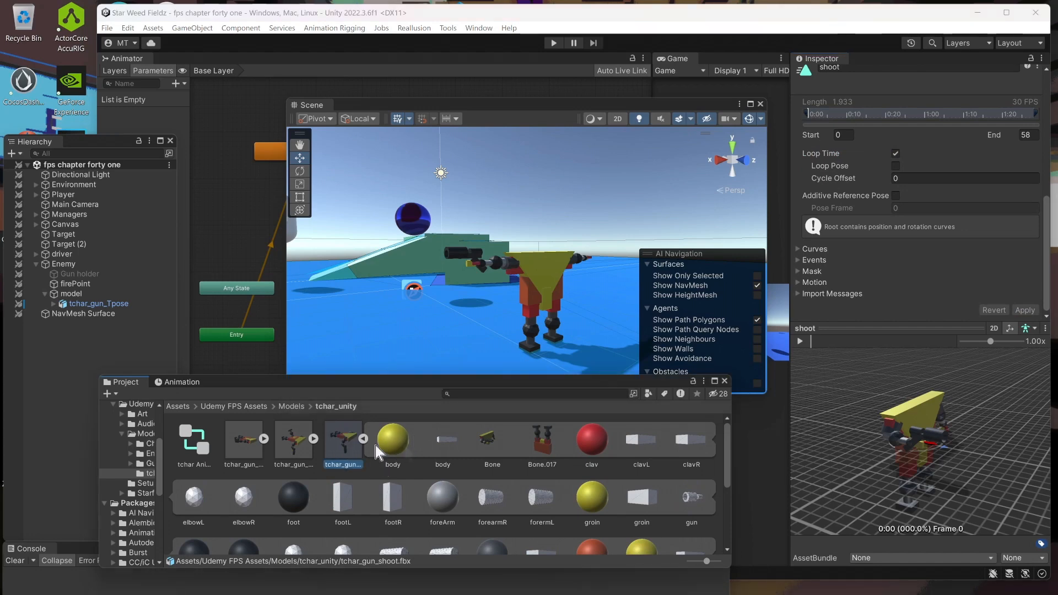
pyautogui.scroll(-1, 451, 435)
pyautogui.scroll(-2, 451, 435)
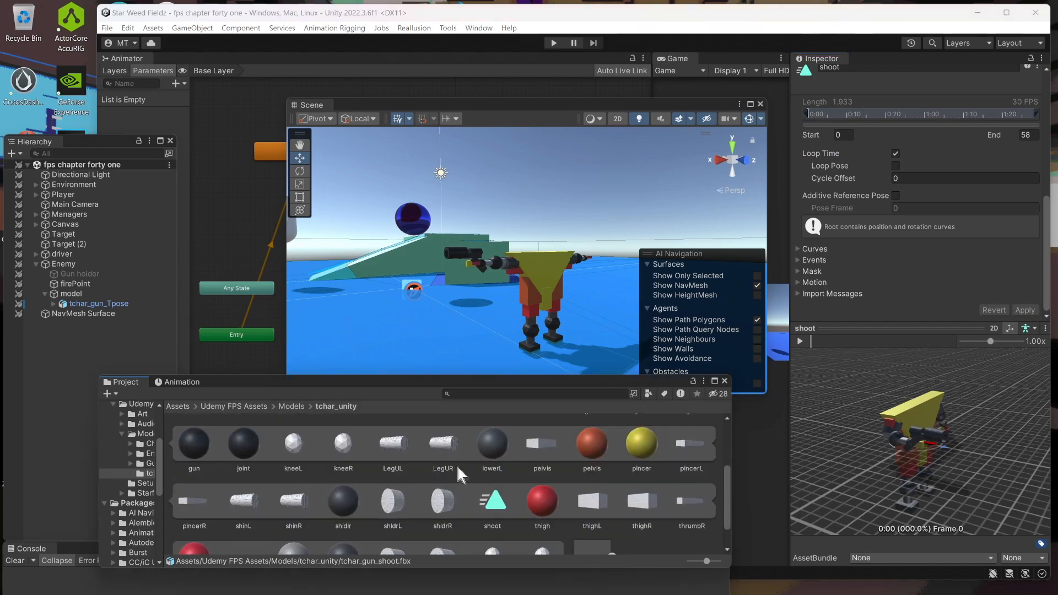
pyautogui.click(489, 499)
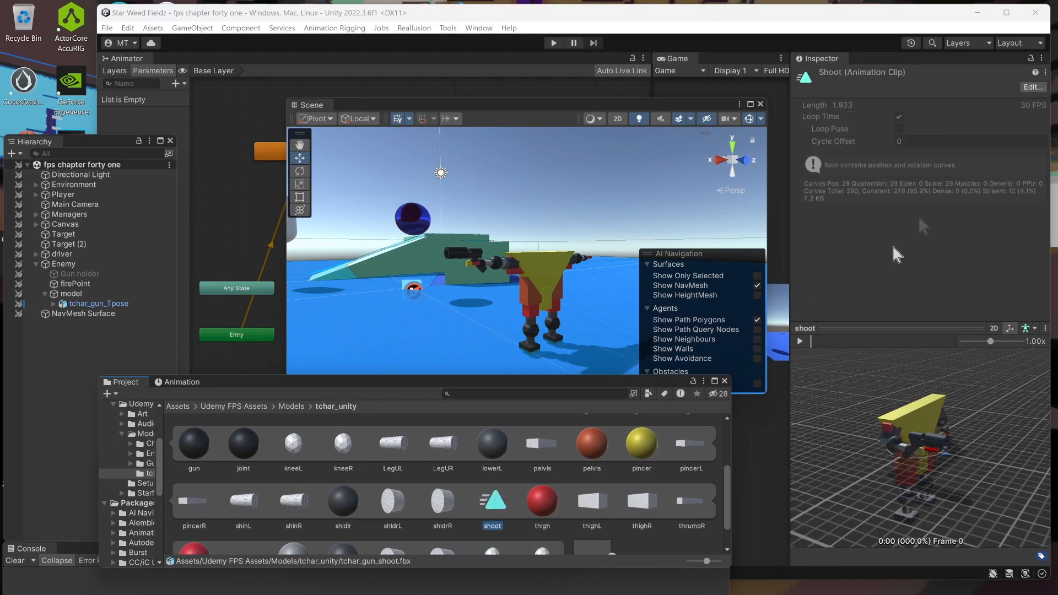
pyautogui.click(1033, 88)
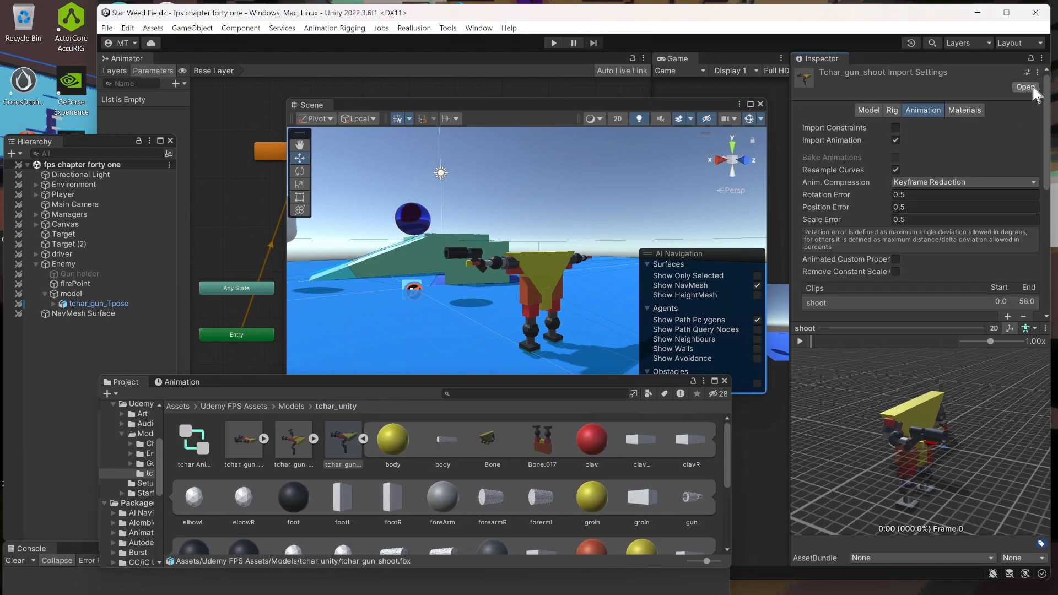
pyautogui.click(893, 110)
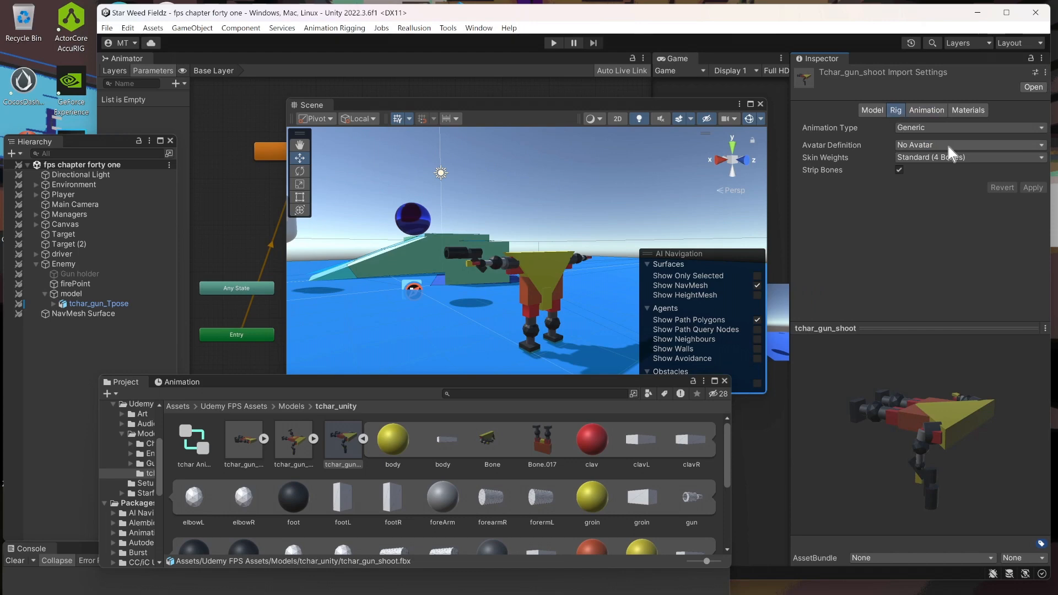
pyautogui.click(989, 143)
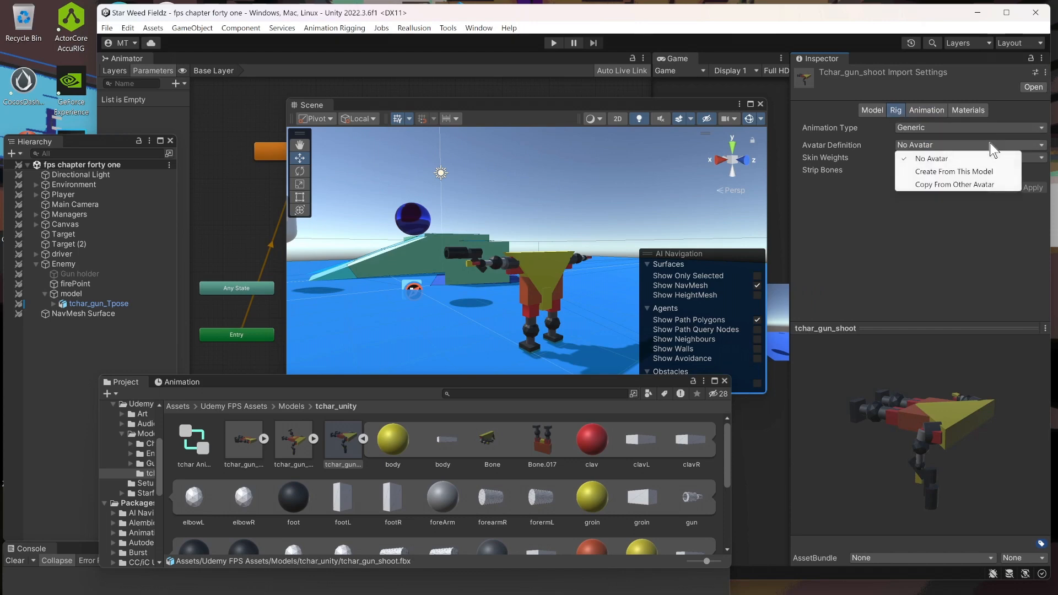
pyautogui.click(971, 184)
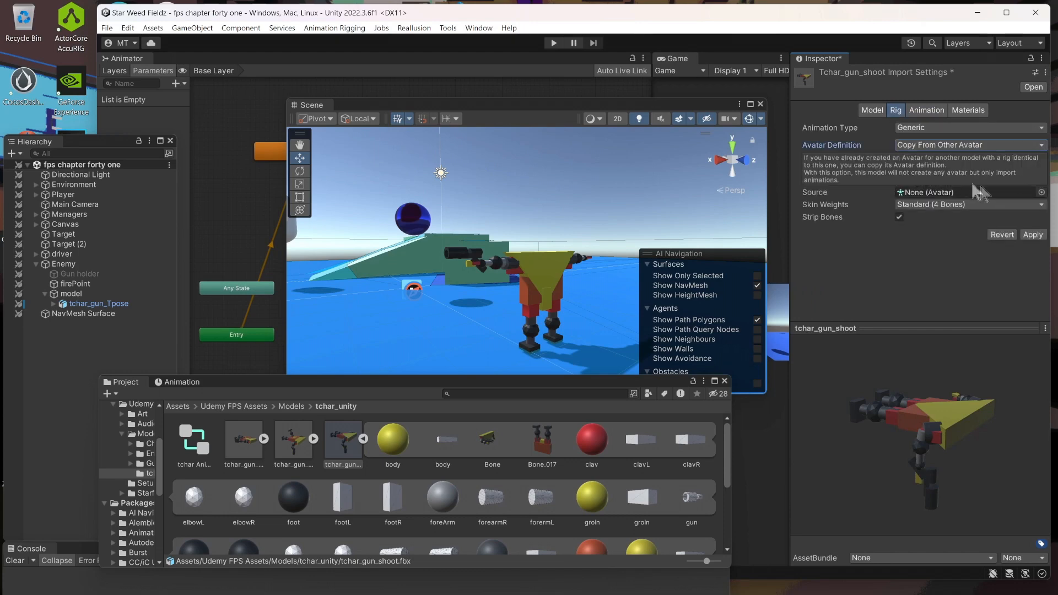
pyautogui.click(1041, 192)
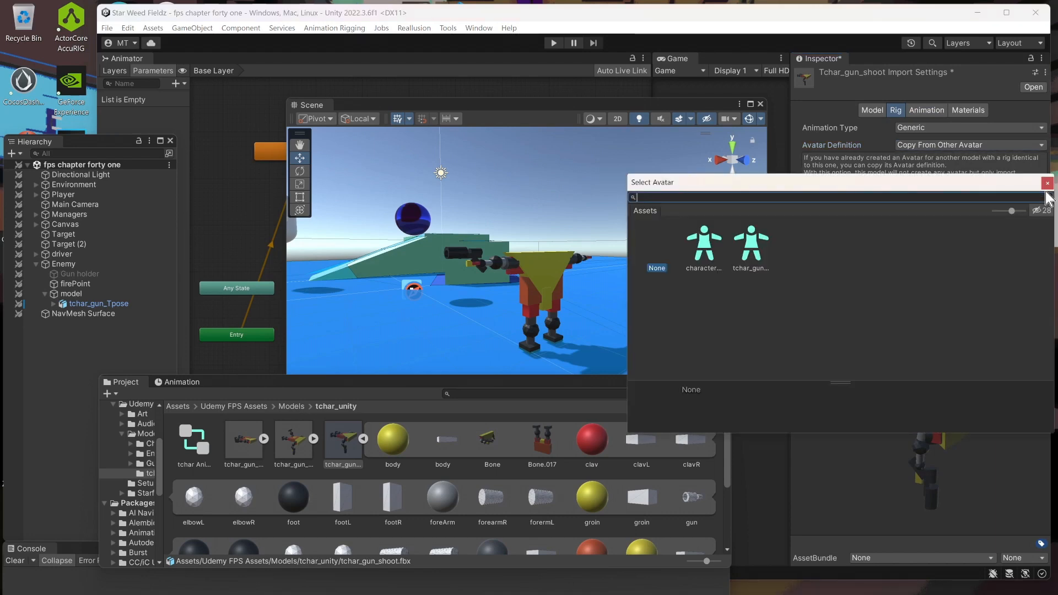
pyautogui.click(751, 254)
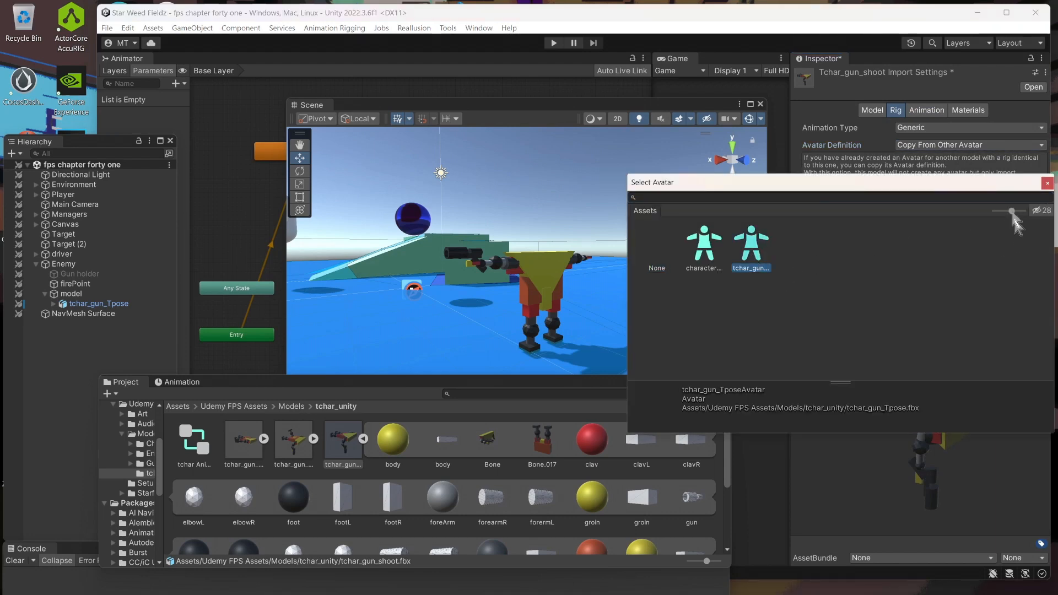
pyautogui.click(1047, 183)
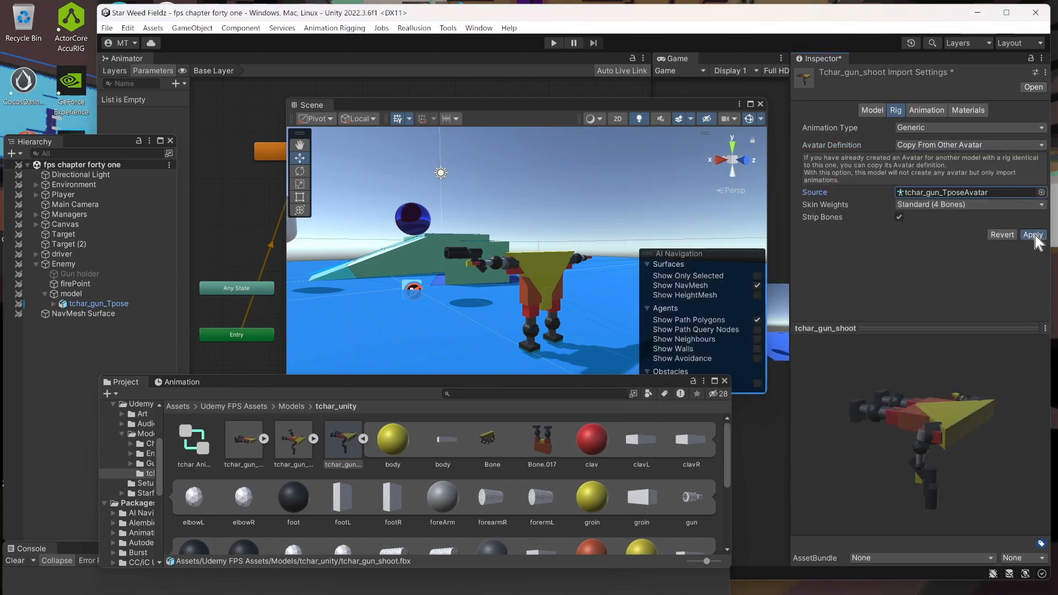
# - Find the shoot clip among tchar_gun_shoot's contents and play its animation preview
pyautogui.click(349, 437)
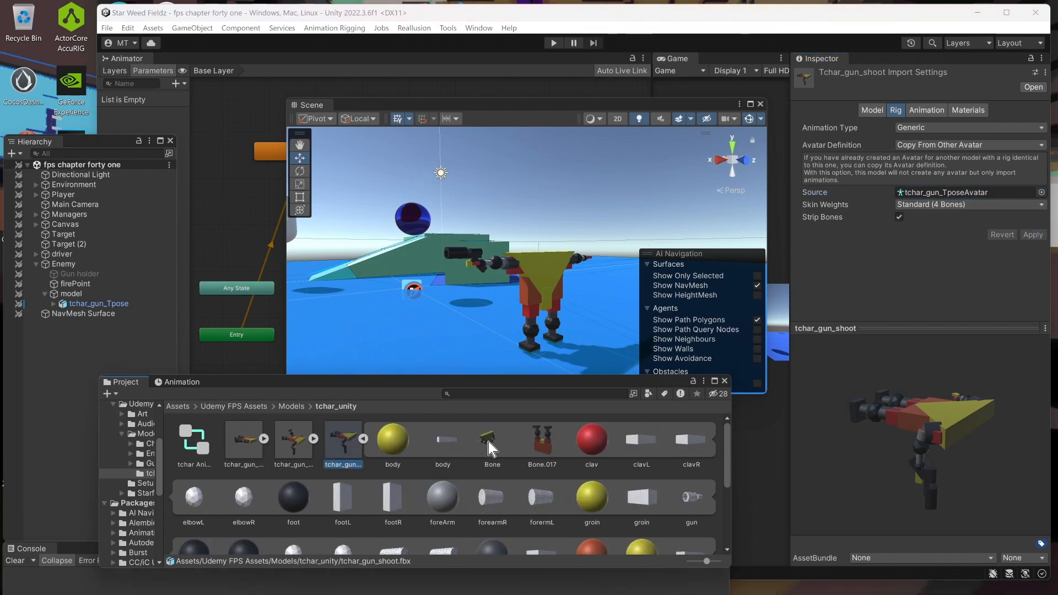
pyautogui.scroll(-2, 487, 443)
pyautogui.scroll(-1, 488, 443)
pyautogui.click(494, 503)
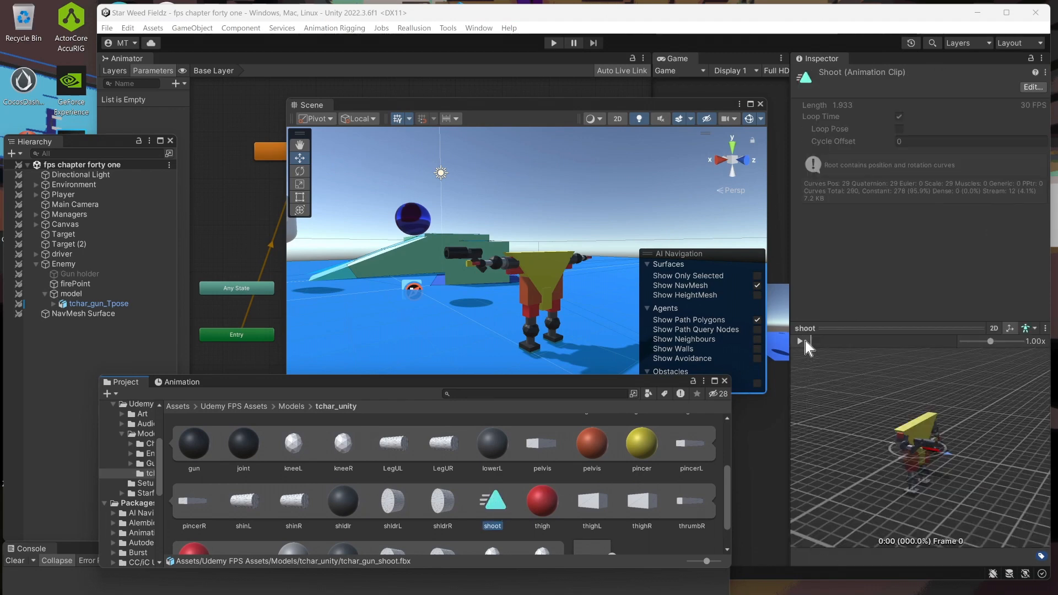
pyautogui.click(802, 341)
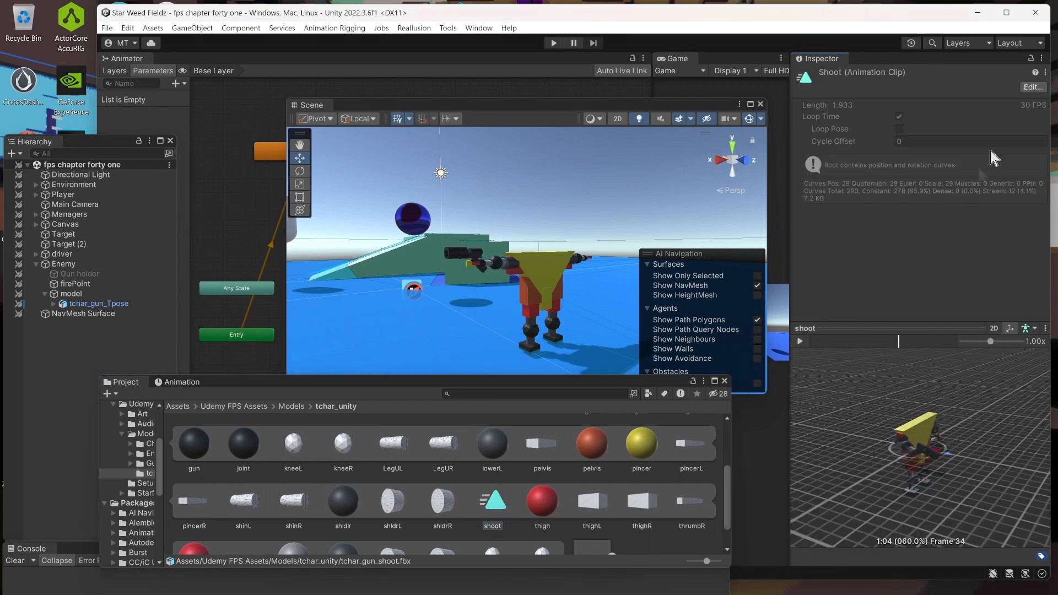
# - Review tchar_gun_shoot's import settings, checking the rig's avatar source and the shoot clip's Loop Time option
pyautogui.click(1033, 87)
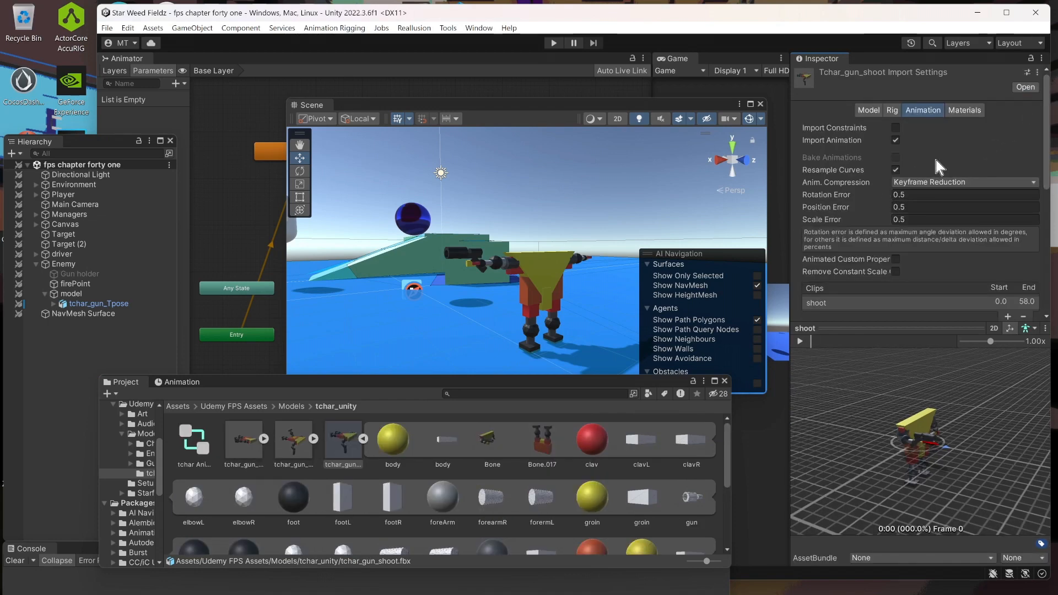
pyautogui.click(902, 110)
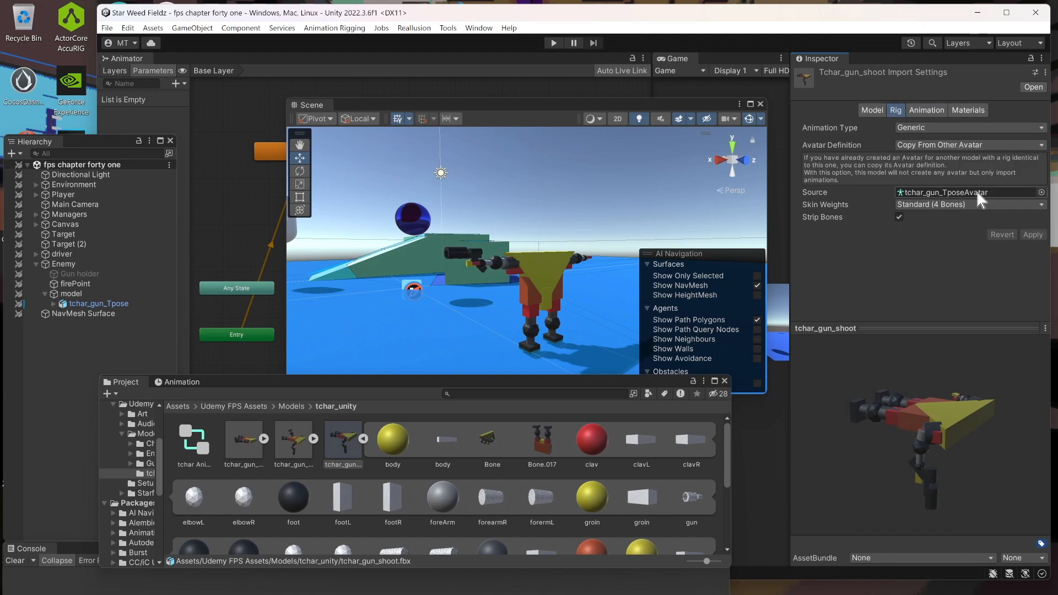
pyautogui.click(927, 109)
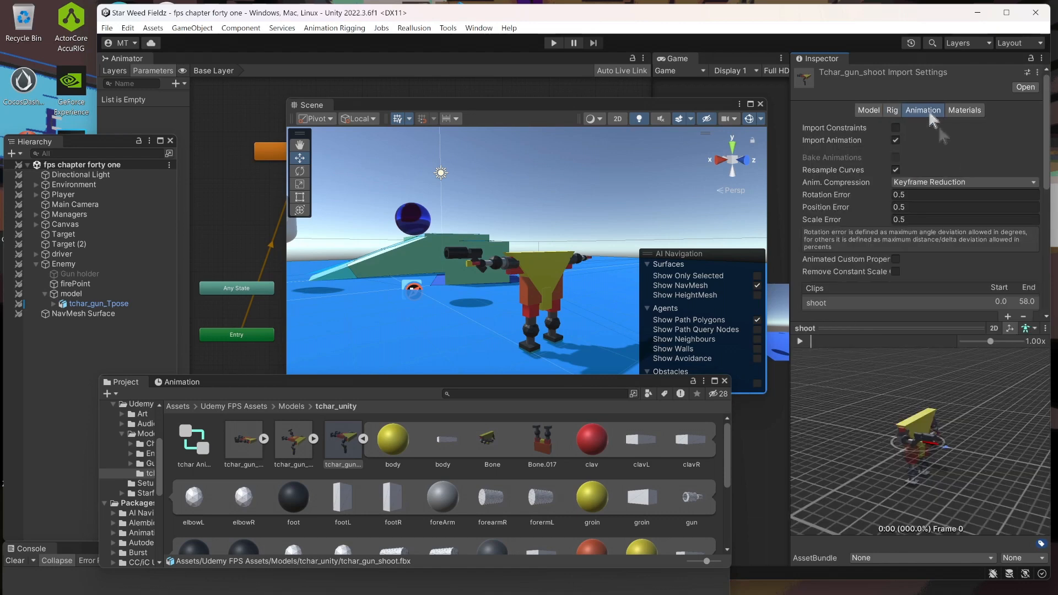
pyautogui.scroll(-3, 955, 284)
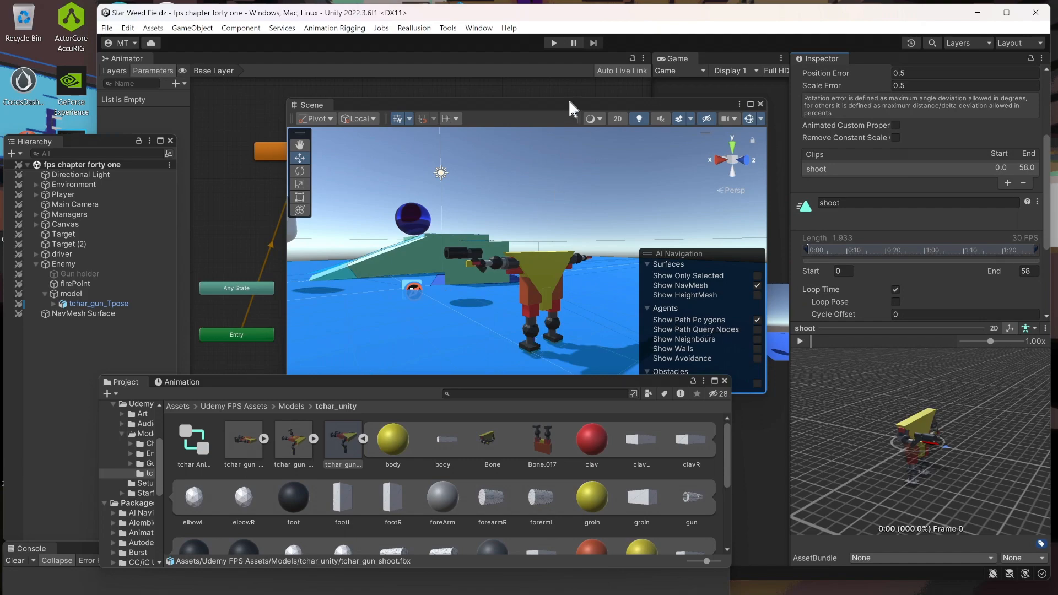
# - Add the shoot clip from tchar_gun_shoot to the animator controller as a new state below jog
pyautogui.moveTo(571, 99); pyautogui.dragTo(758, 104)
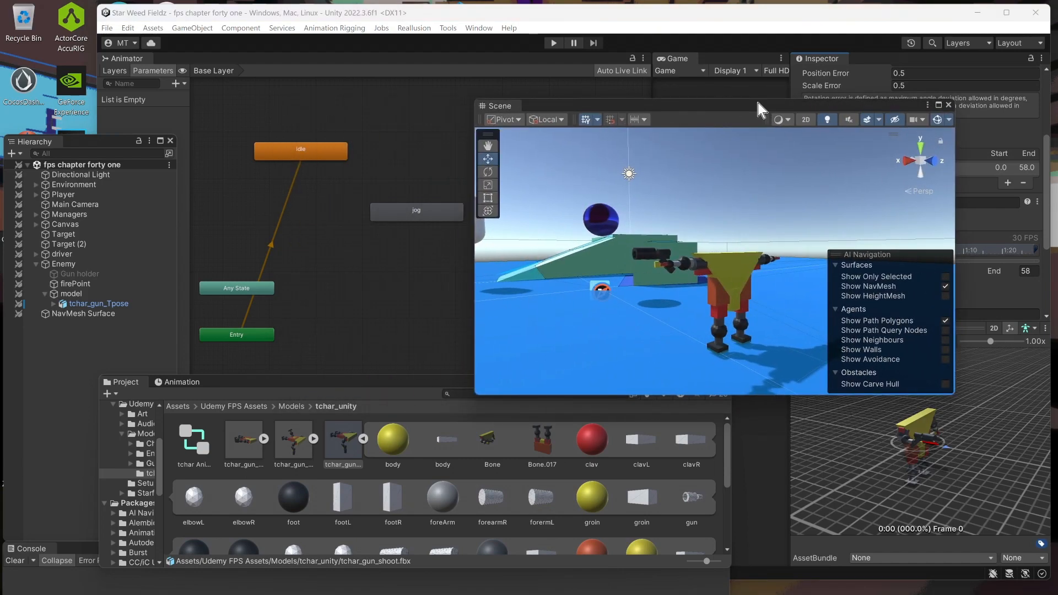
pyautogui.scroll(-3, 557, 442)
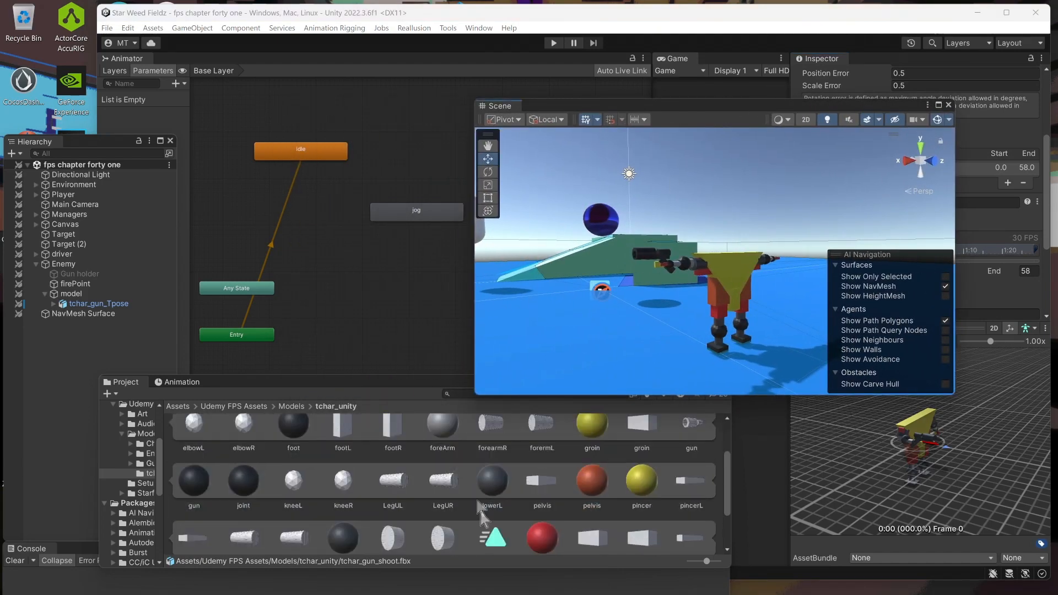
pyautogui.scroll(-1, 495, 507)
pyautogui.click(503, 499)
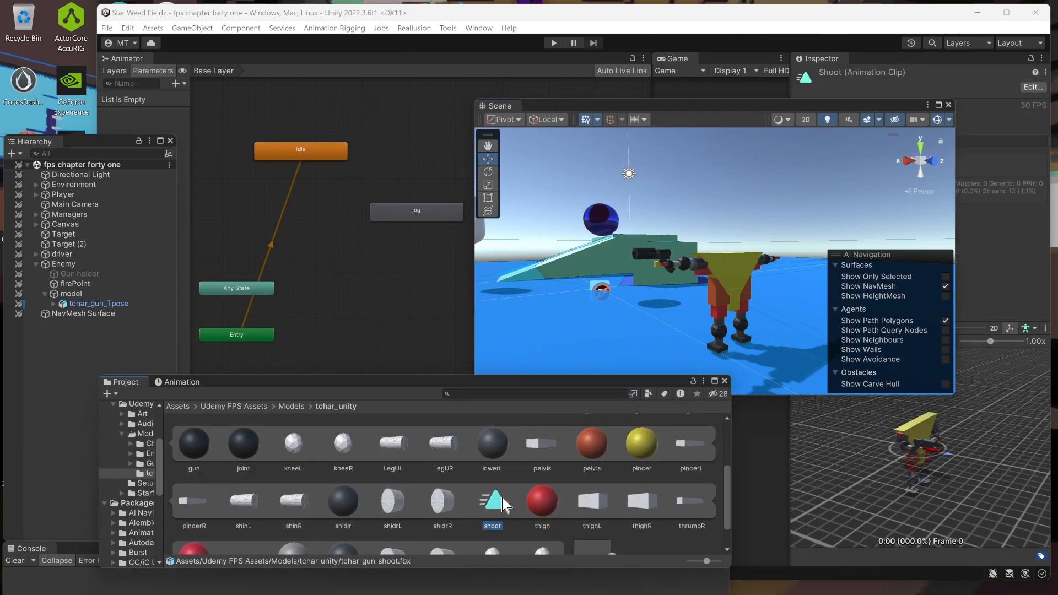
pyautogui.moveTo(494, 501); pyautogui.dragTo(379, 283)
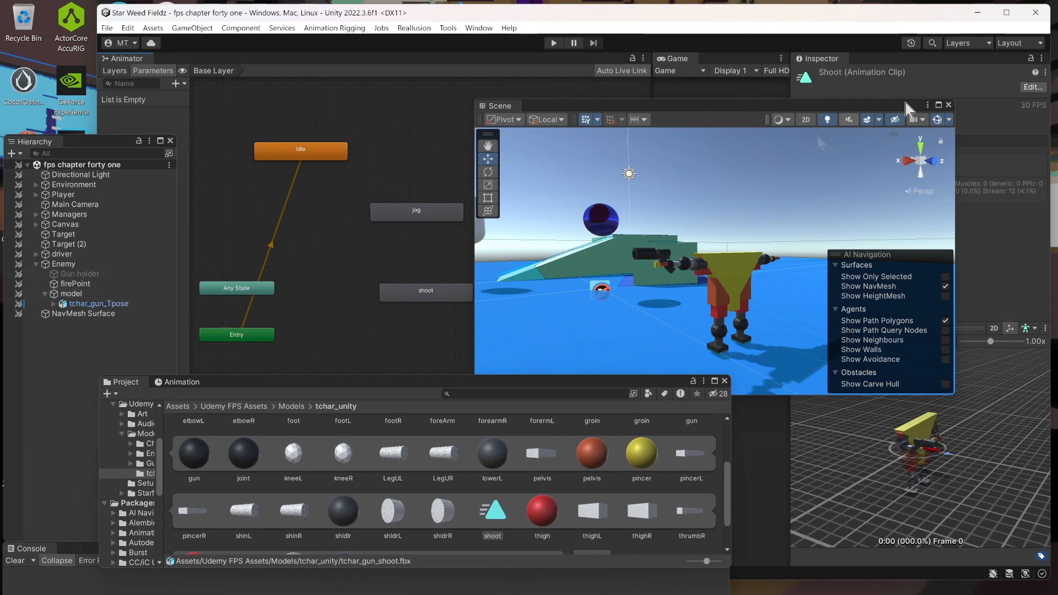
pyautogui.moveTo(868, 110); pyautogui.dragTo(765, 100)
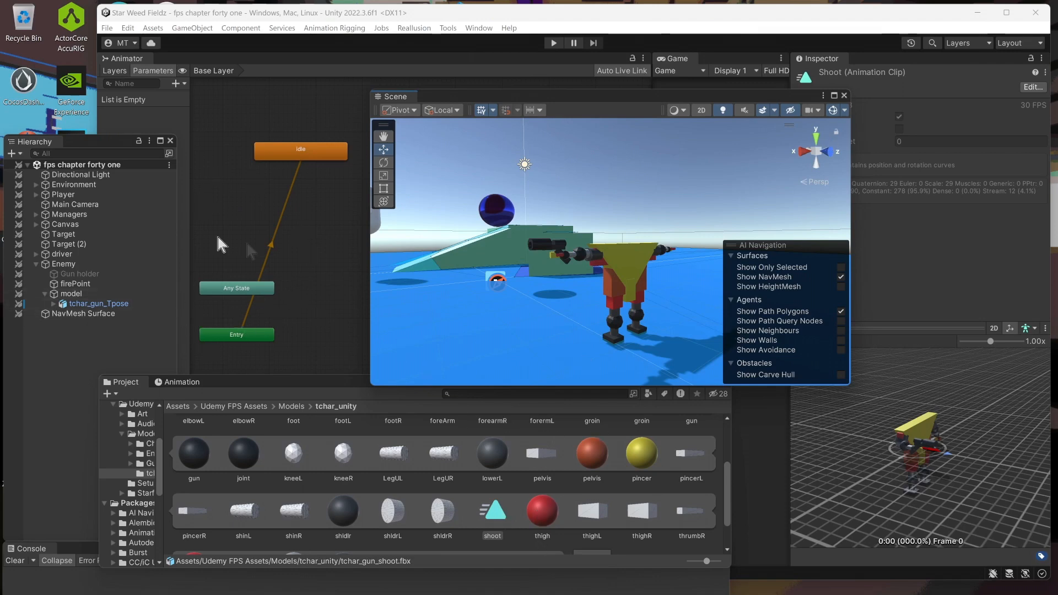
# - Select tchar_gun_Tpose under the Enemy's model and display the keyframe timeline of its idle clip
pyautogui.click(93, 304)
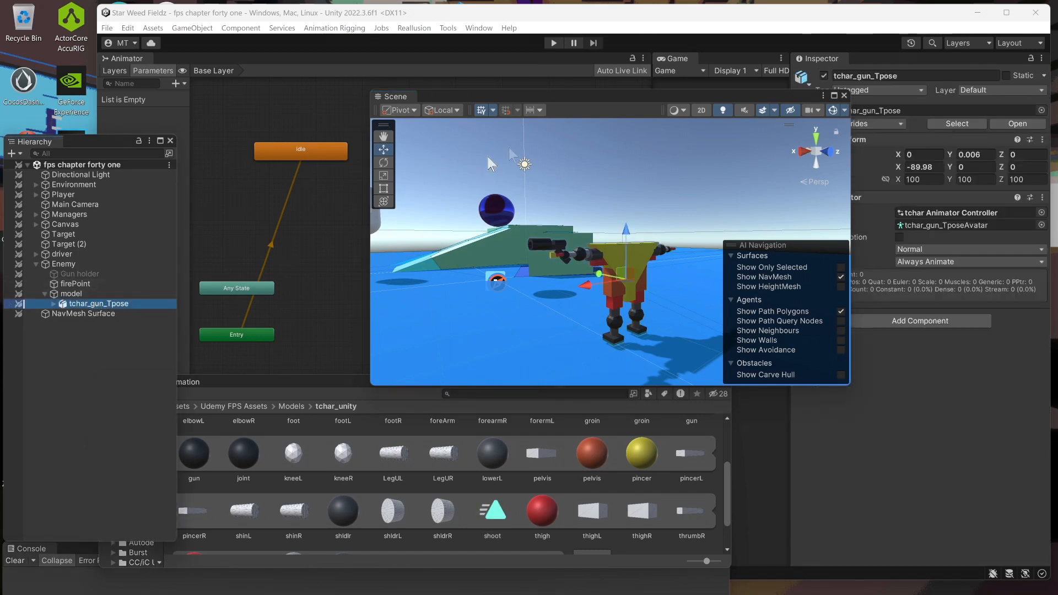
pyautogui.moveTo(622, 91); pyautogui.dragTo(499, 98)
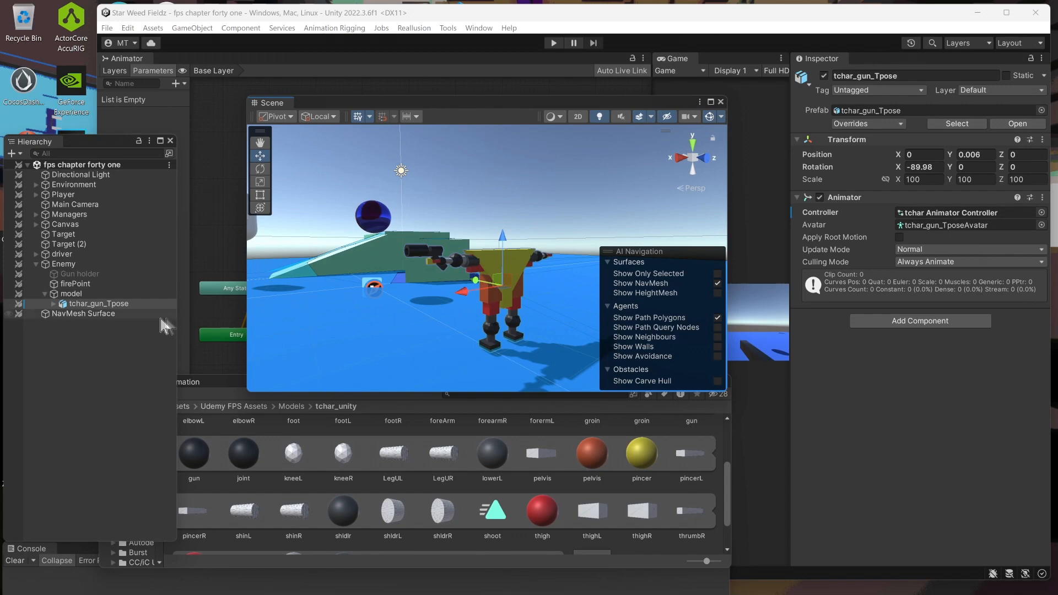
pyautogui.click(100, 303)
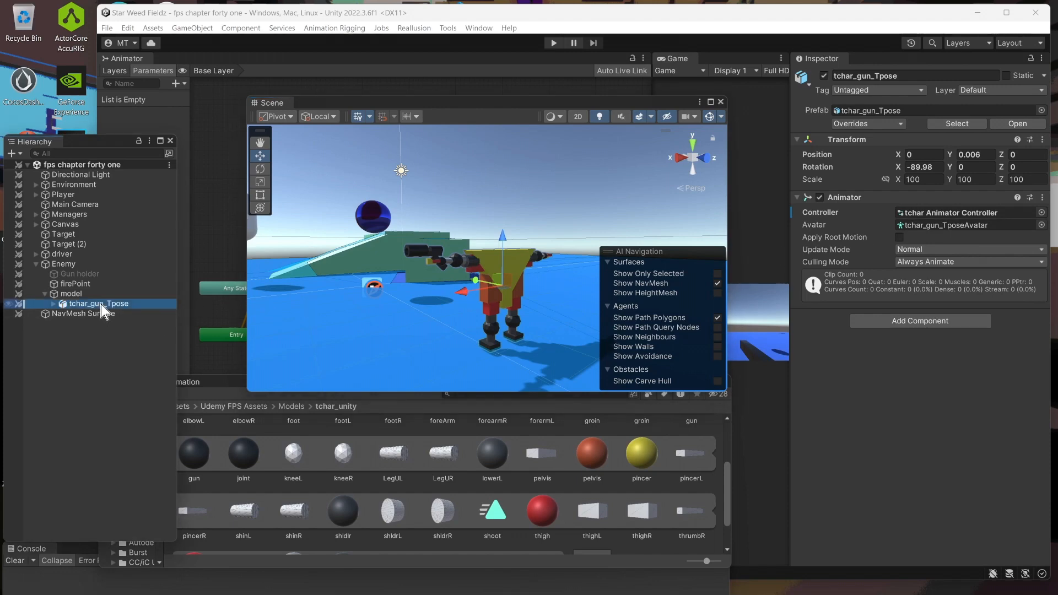
pyautogui.moveTo(484, 102); pyautogui.dragTo(656, 112)
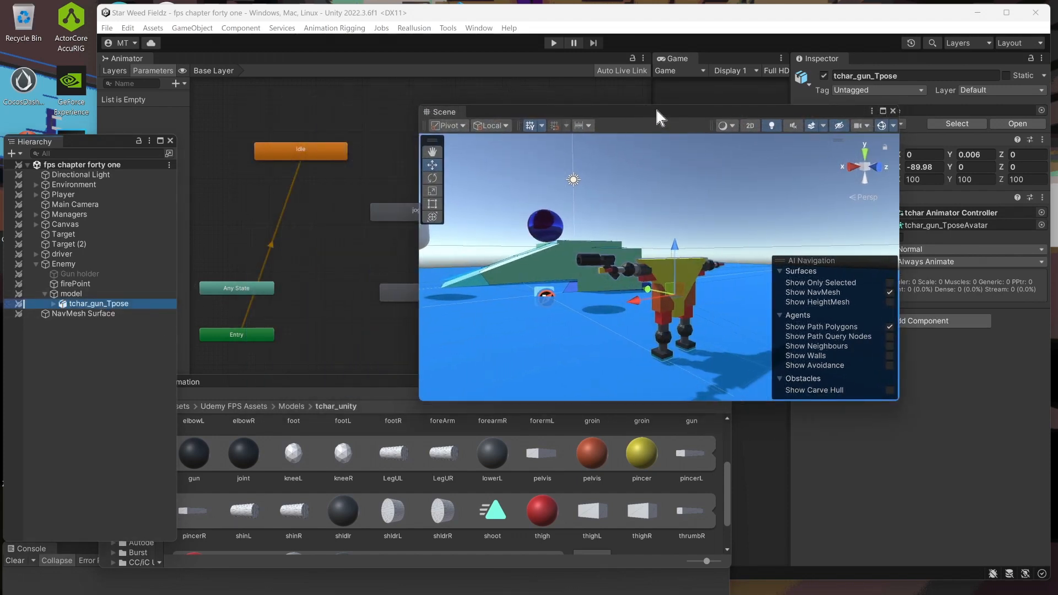
pyautogui.click(256, 378)
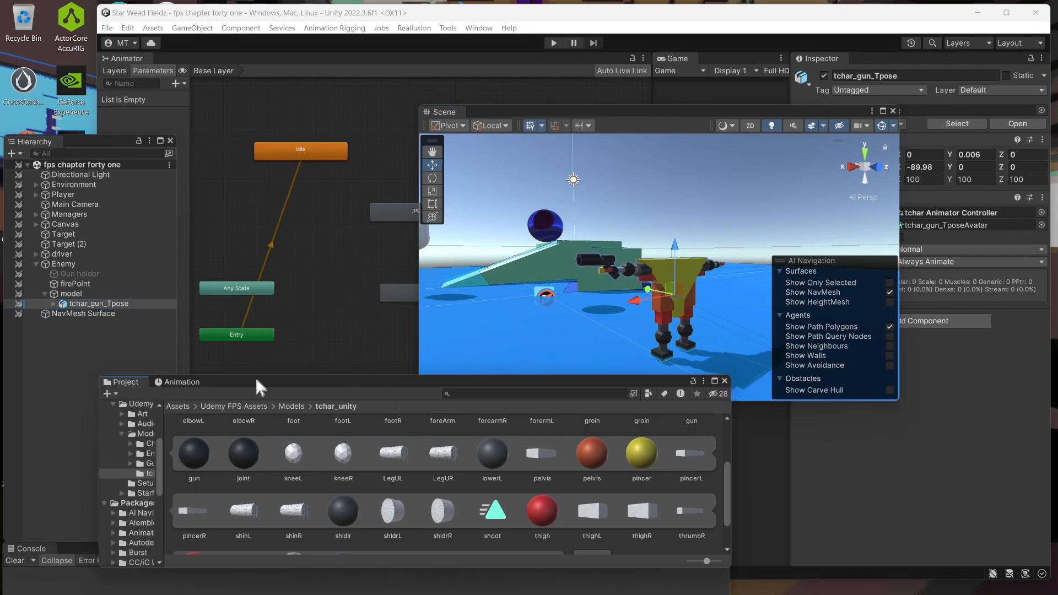
pyautogui.click(183, 382)
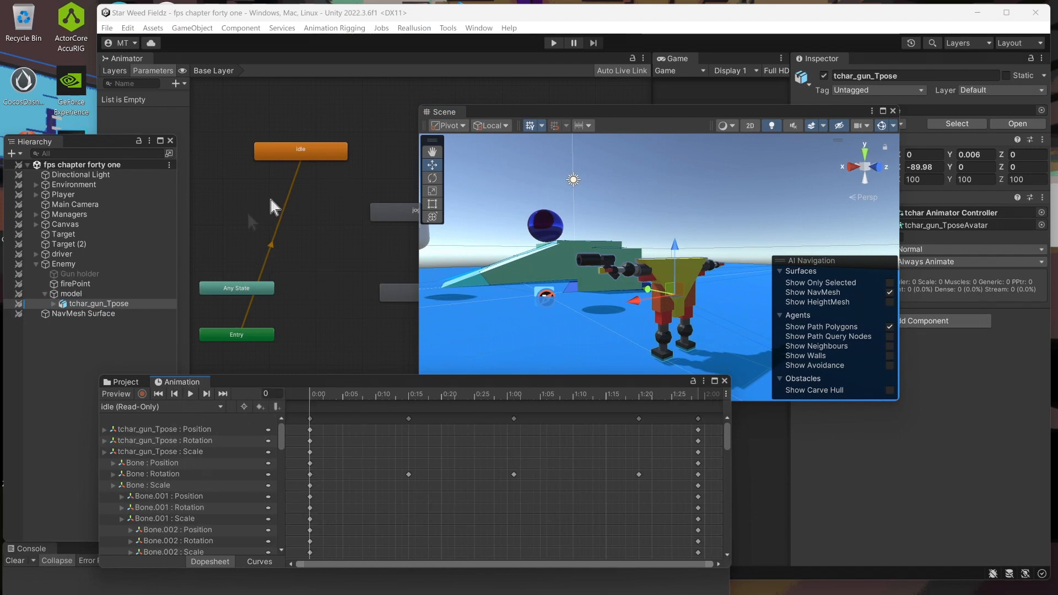
pyautogui.click(137, 380)
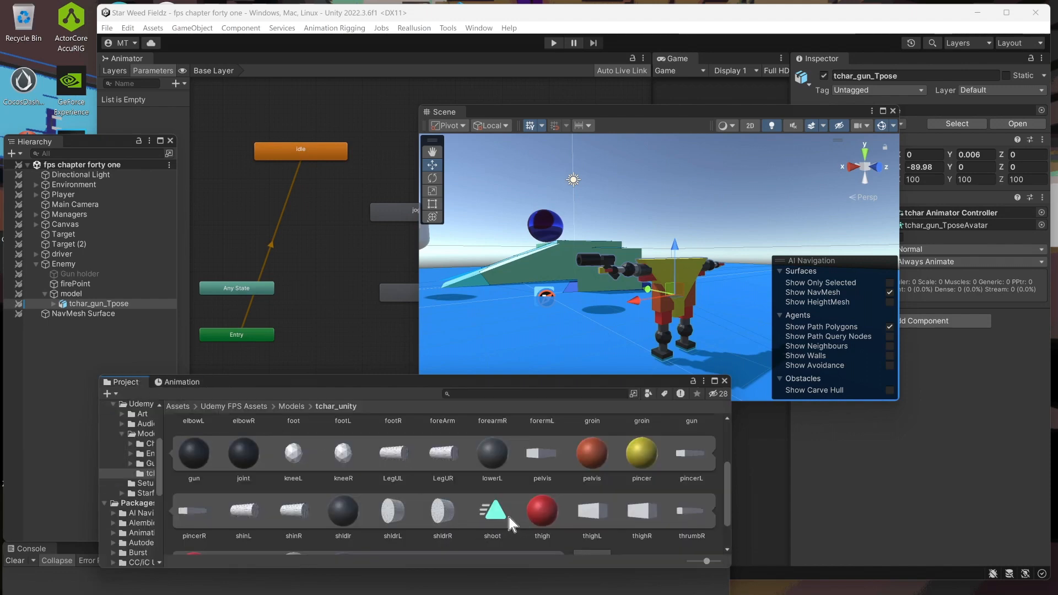
pyautogui.click(184, 380)
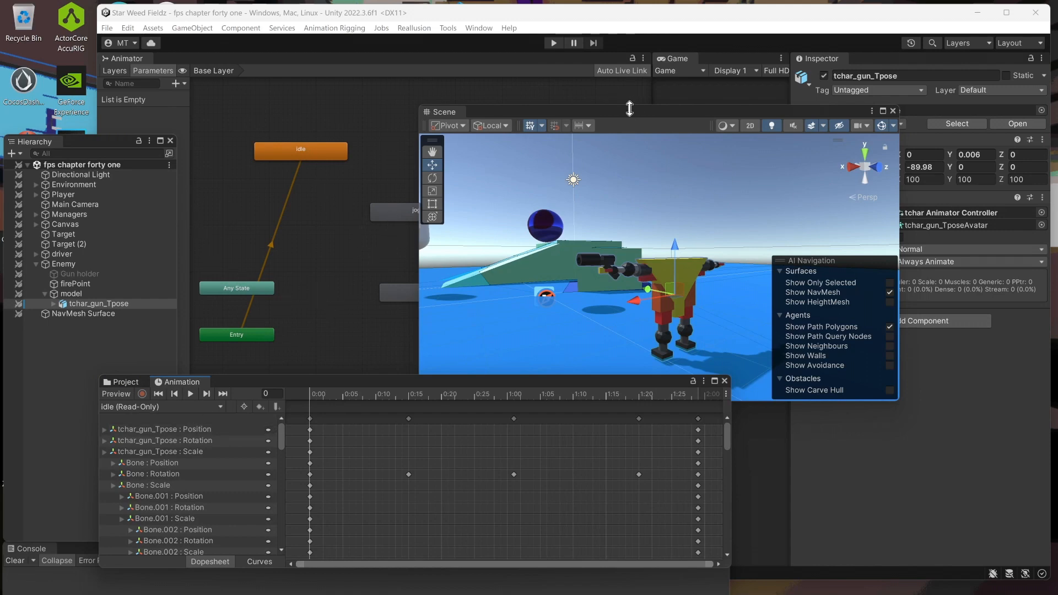
# - Check the list of animation clips available for tchar_gun_Tpose, keeping idle as the current clip
pyautogui.moveTo(629, 109); pyautogui.dragTo(698, 104)
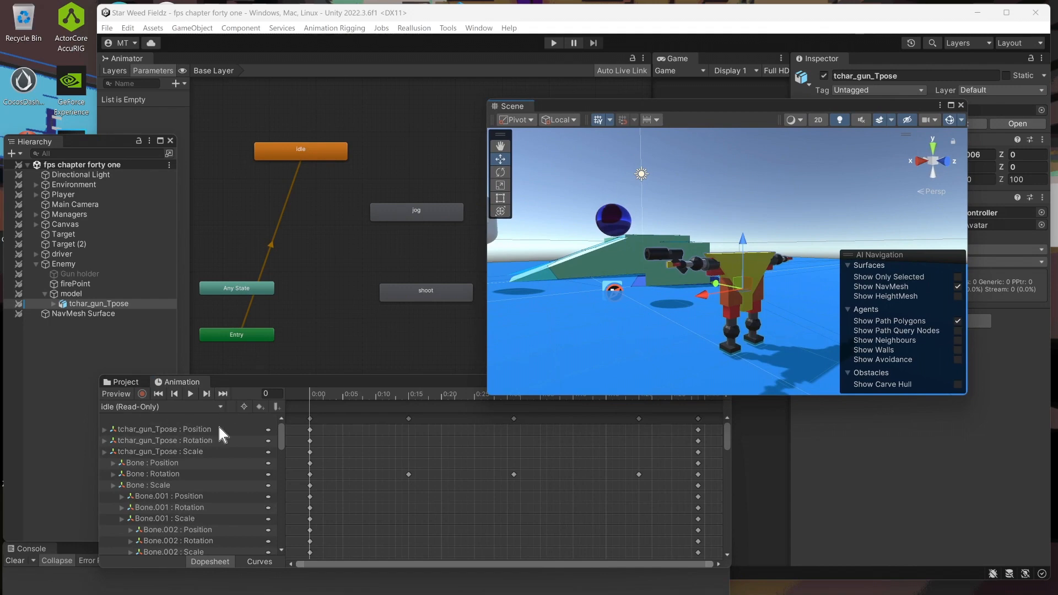
pyautogui.click(161, 407)
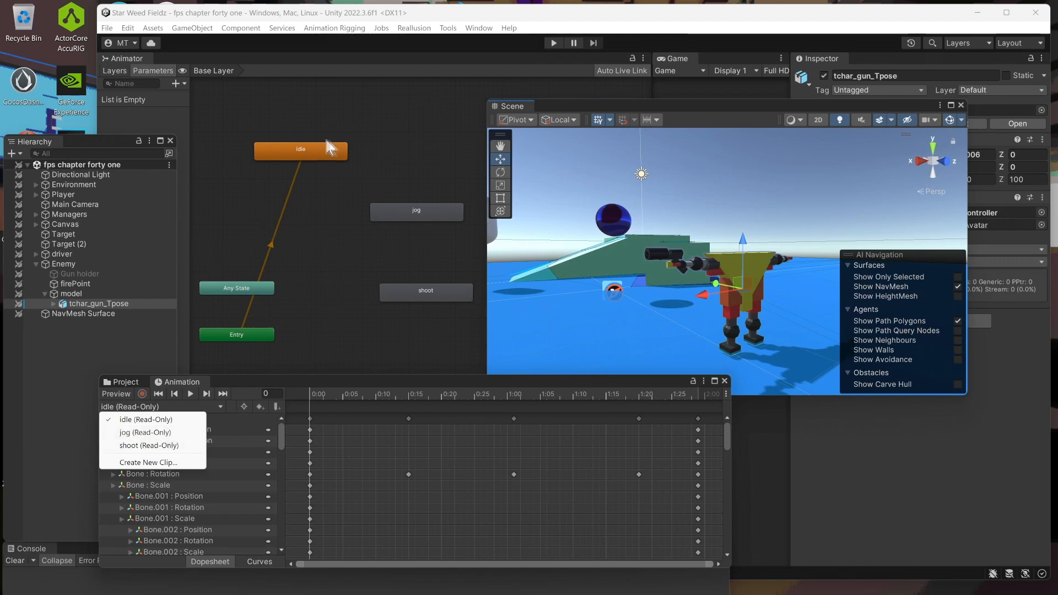
pyautogui.click(256, 378)
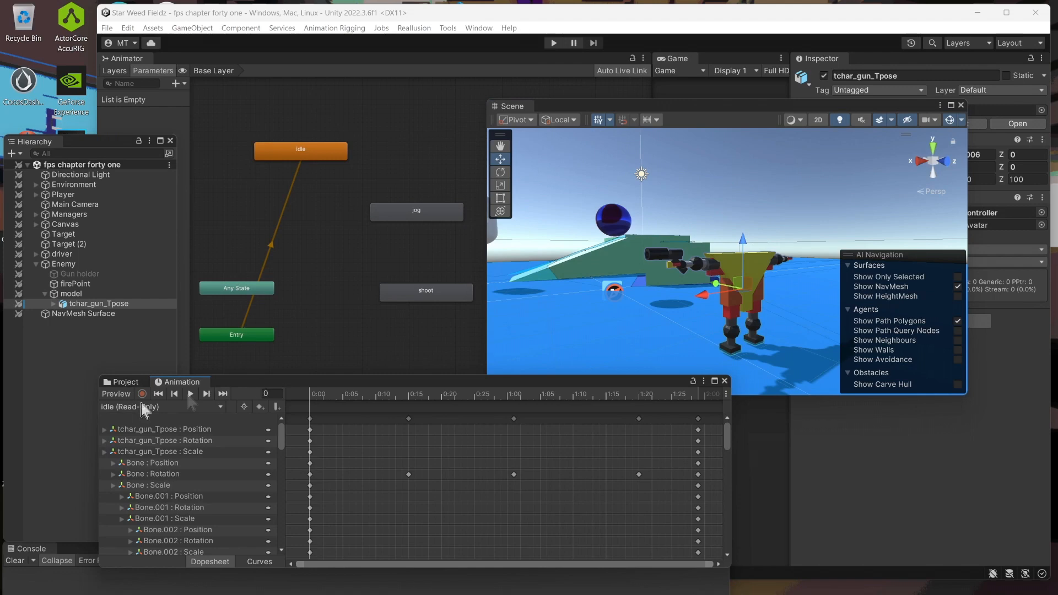
# - Turn on animation preview for the idle clip on tchar_gun_Tpose and save the scene
pyautogui.click(114, 392)
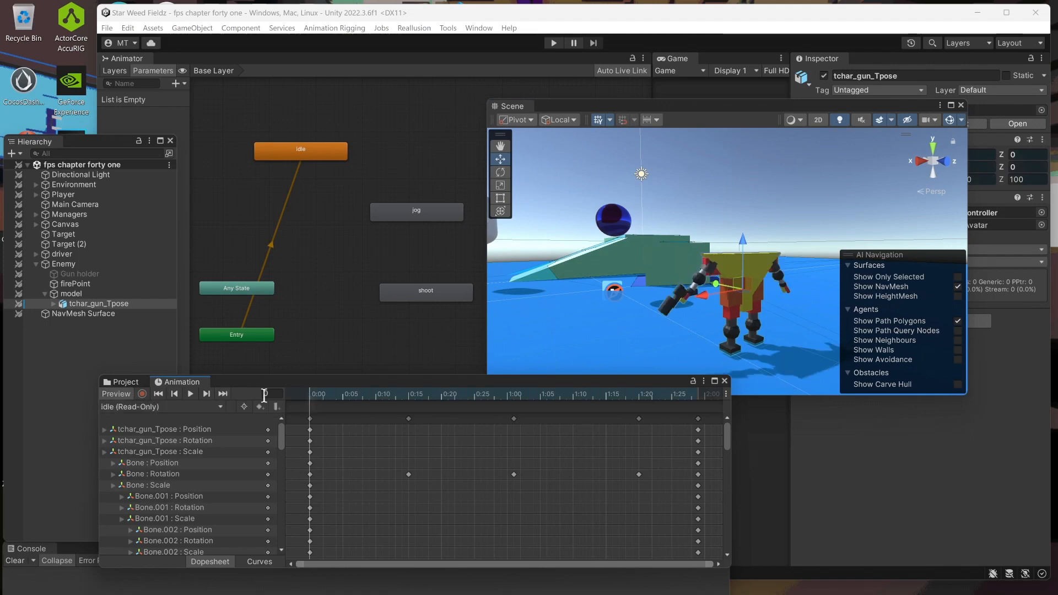
pyautogui.click(103, 29)
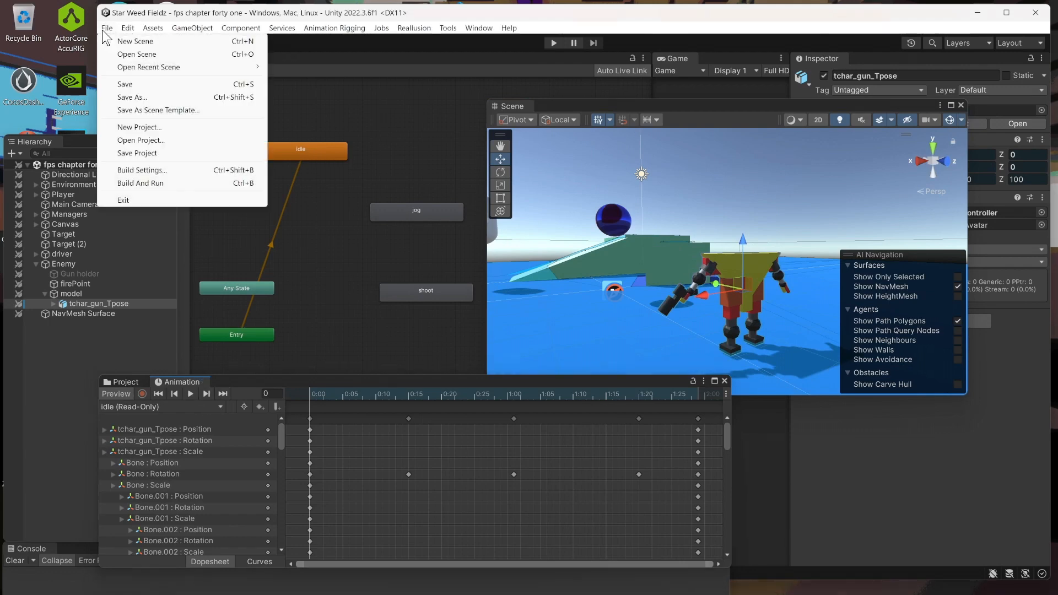
pyautogui.click(138, 85)
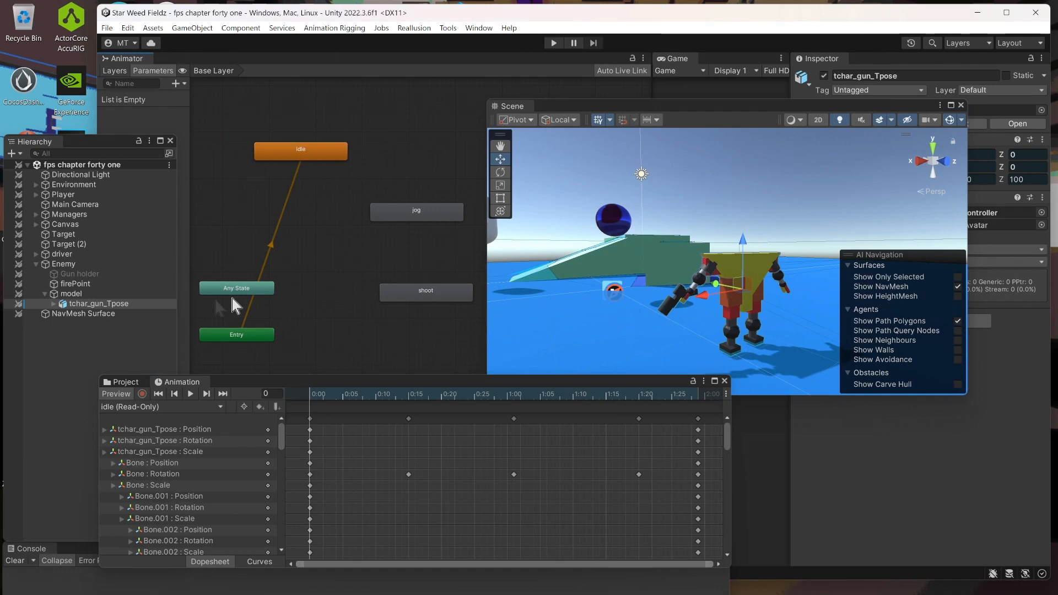
# - Play the idle clip on tchar_gun_Tpose and inspect the idle state in the animator graph
pyautogui.click(123, 304)
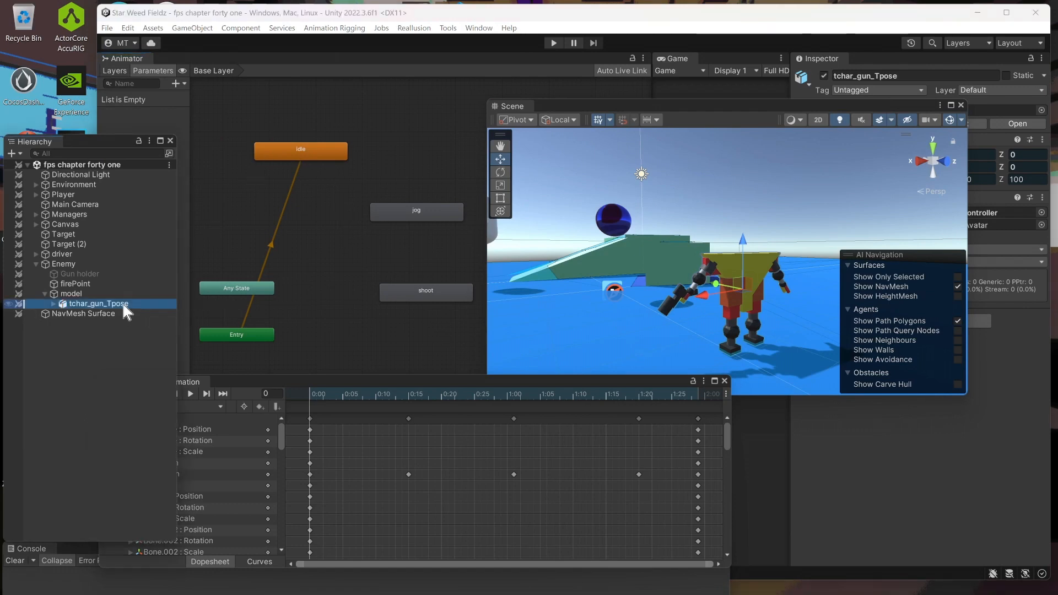
pyautogui.click(249, 382)
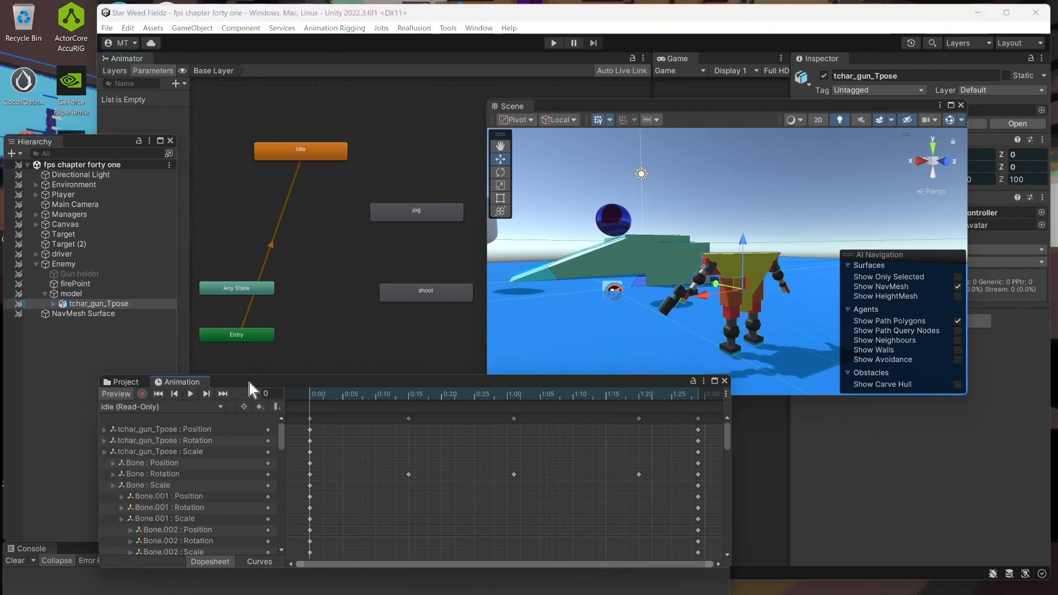
pyautogui.click(189, 396)
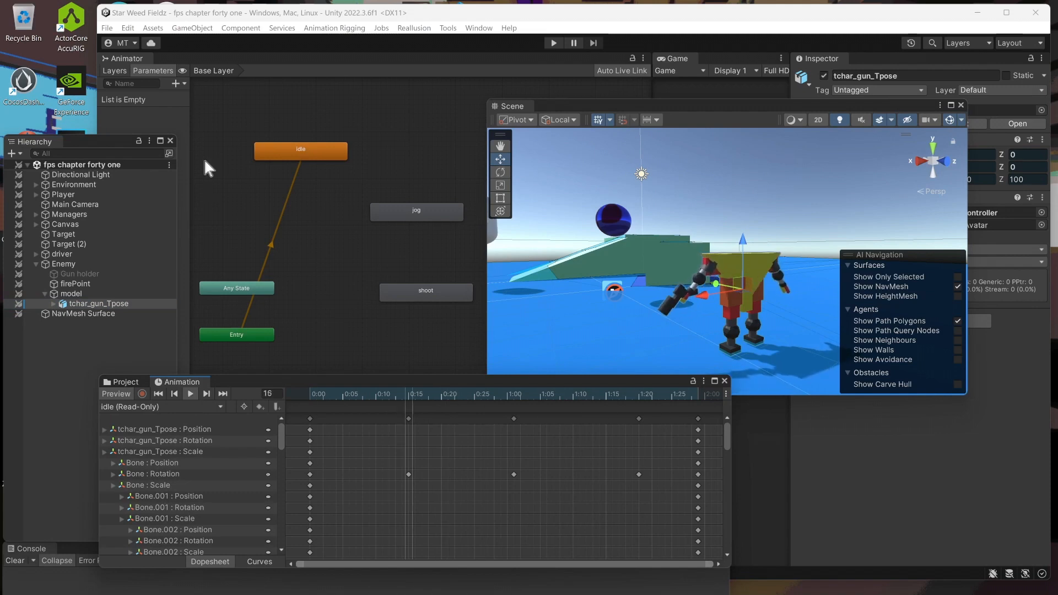
pyautogui.click(289, 157)
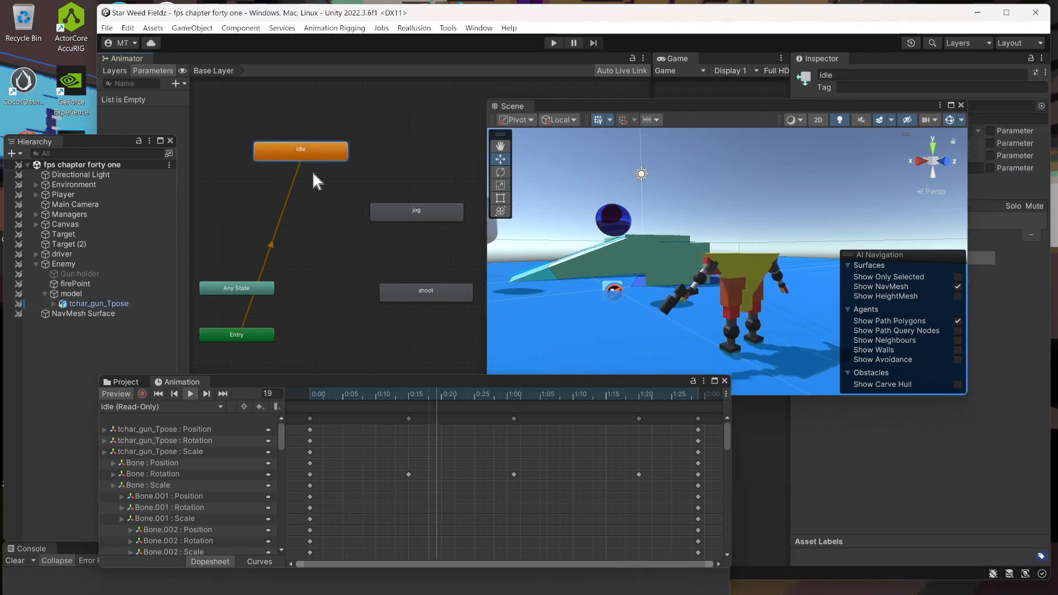
pyautogui.scroll(3, 310, 165)
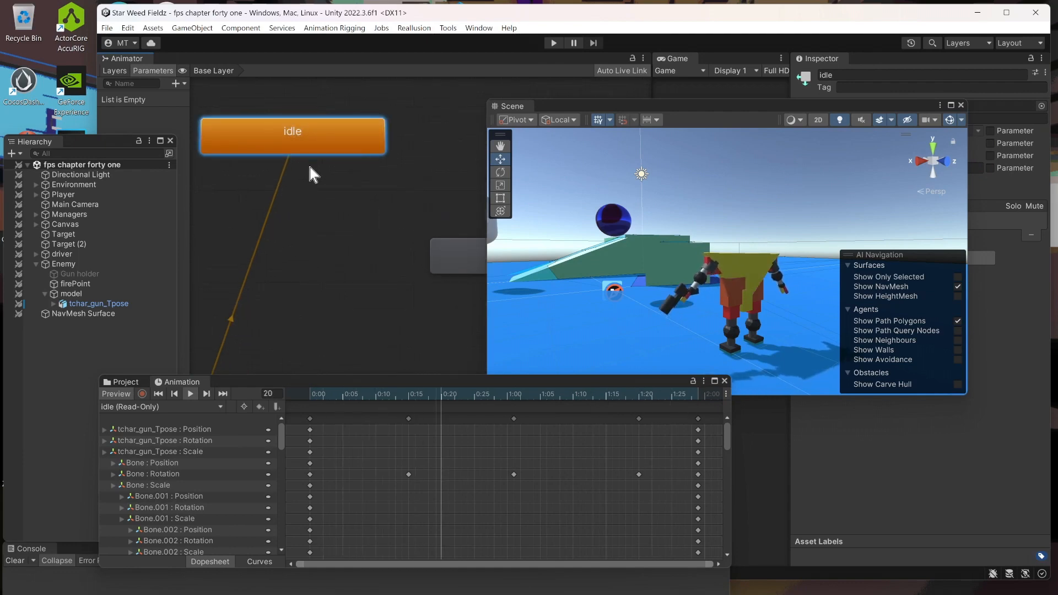
pyautogui.scroll(-3, 309, 168)
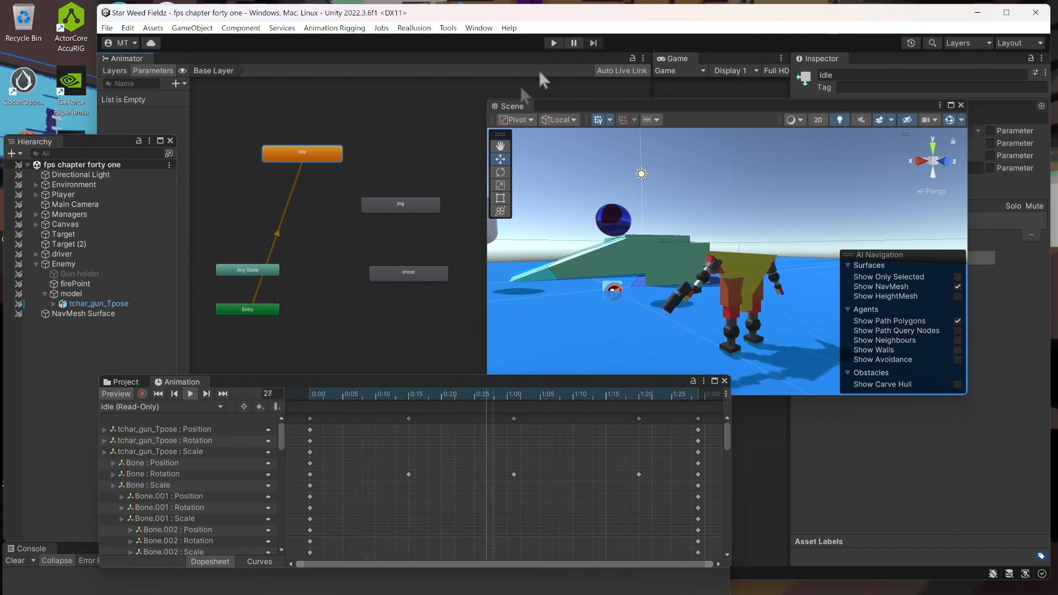
# - Stop the idle clip's playback and save the scene
pyautogui.click(188, 393)
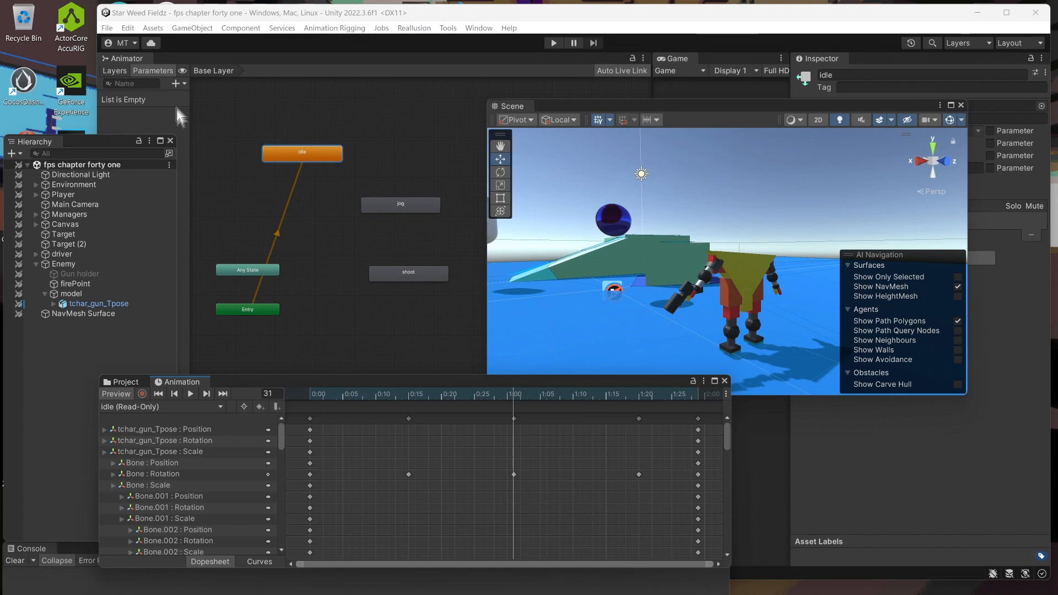
pyautogui.click(107, 29)
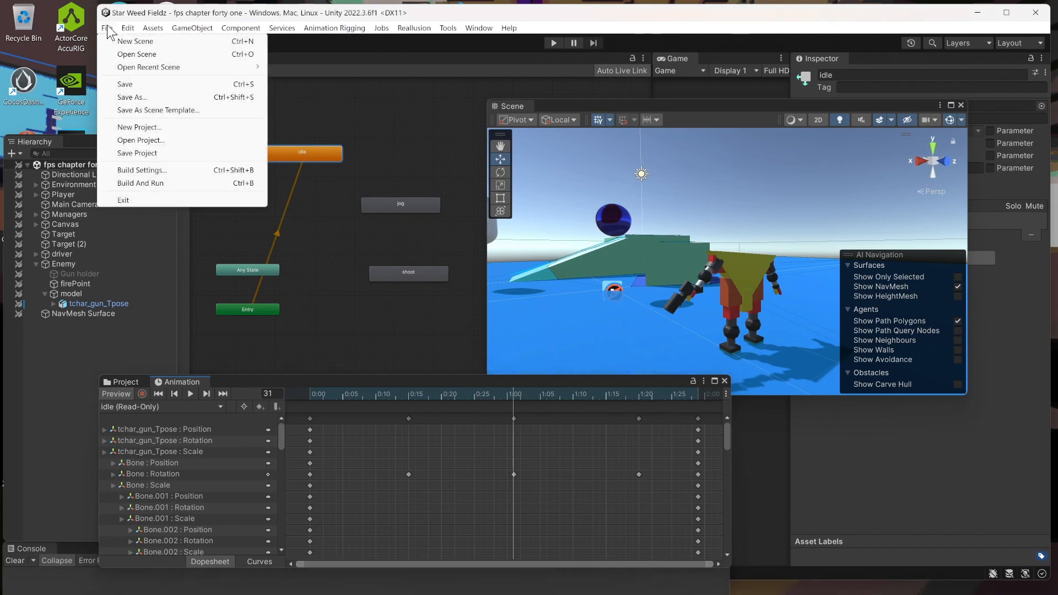
pyautogui.click(112, 83)
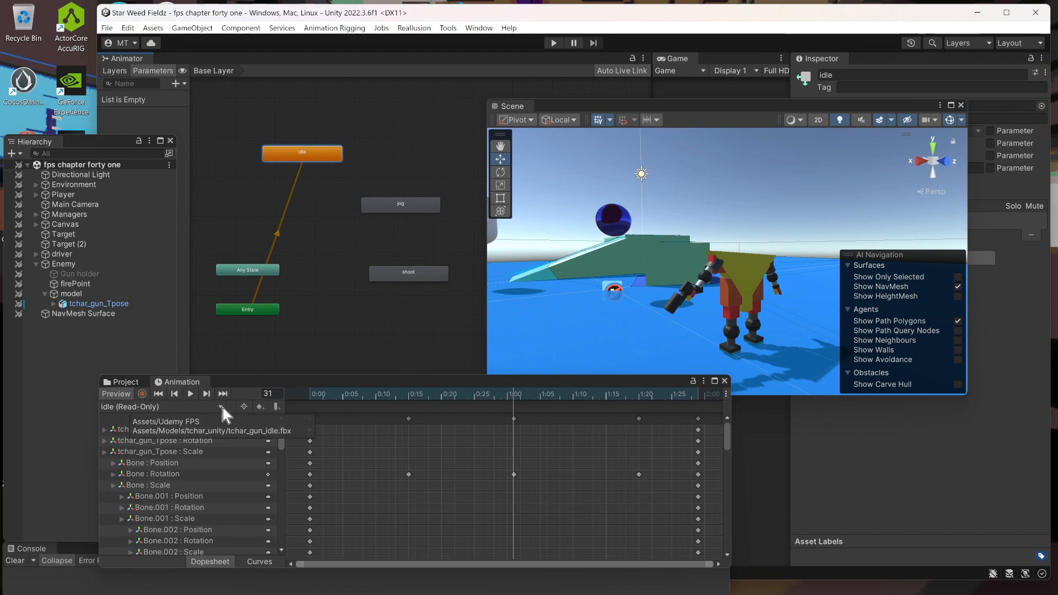
# - Select tchar_gun_Tpose under the Enemy's model and move the floating Scene window clear of its Animator settings
pyautogui.click(116, 303)
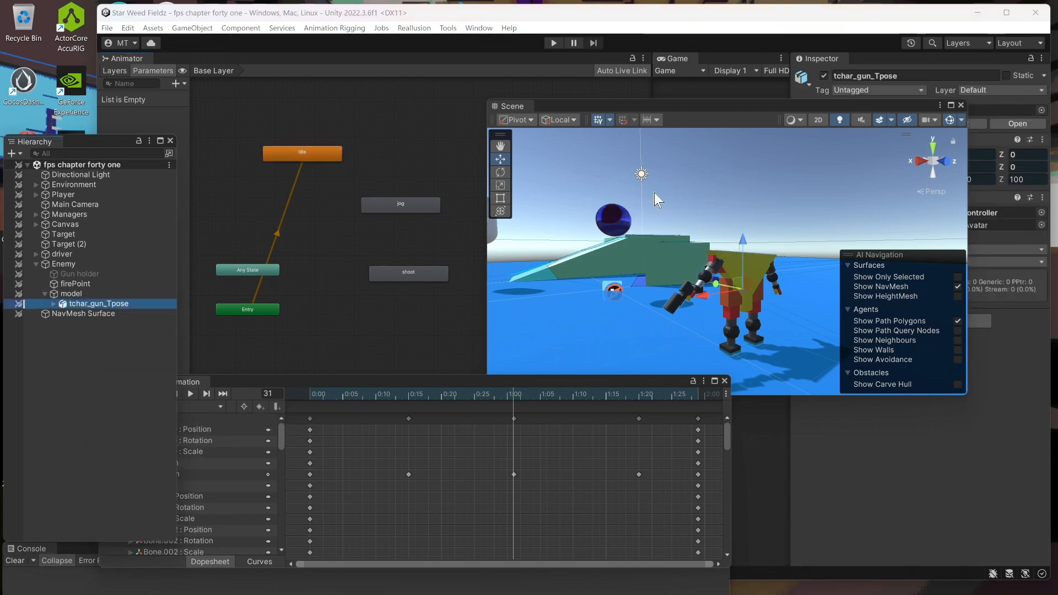
pyautogui.moveTo(817, 105); pyautogui.dragTo(674, 94)
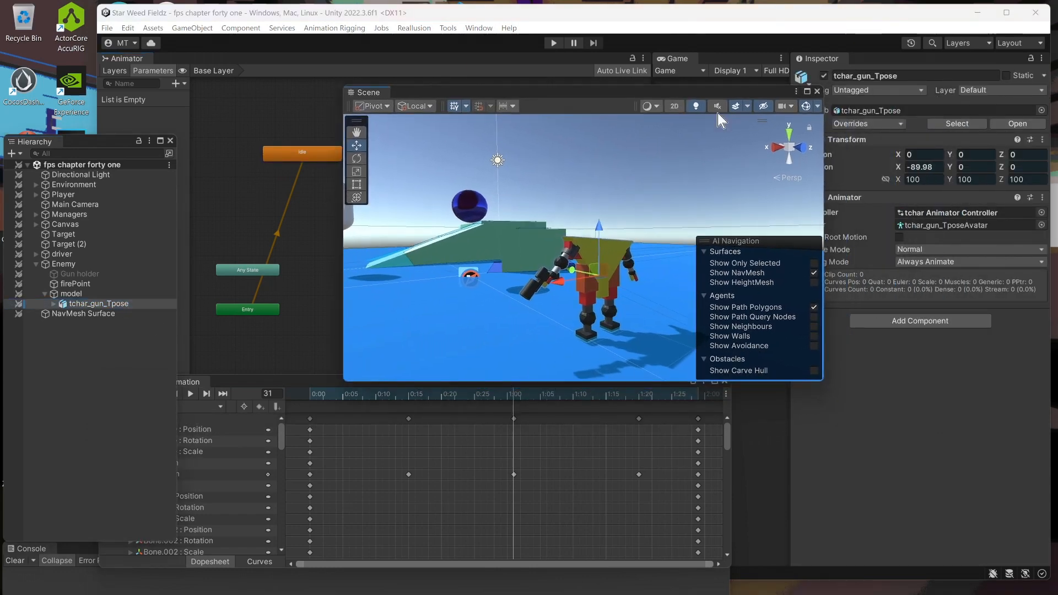
pyautogui.click(108, 302)
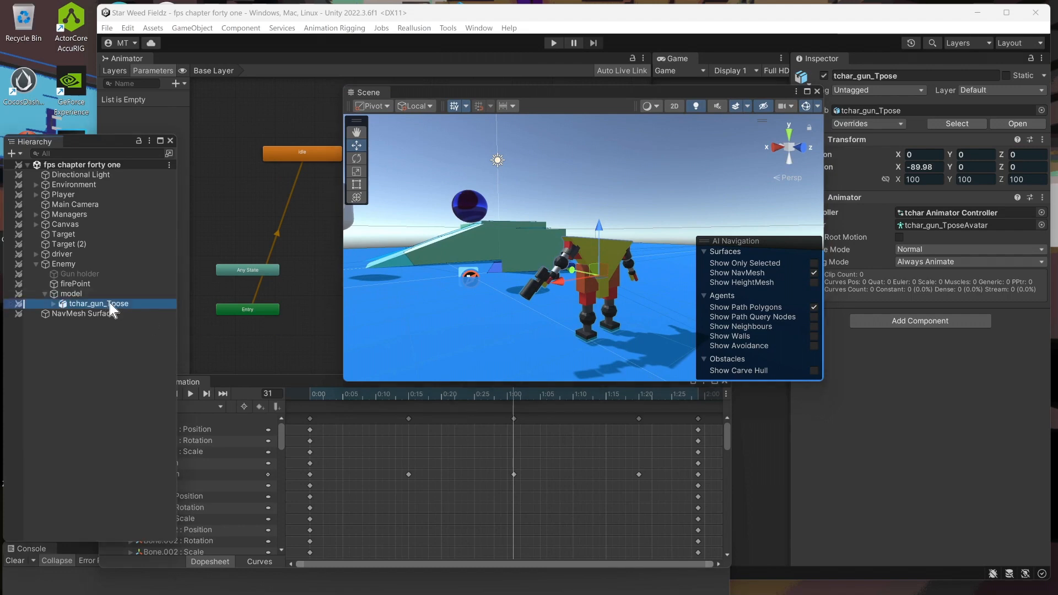
# - Switch tchar_gun_Tpose to the jog clip, enable its scene preview and play the animation
pyautogui.click(237, 378)
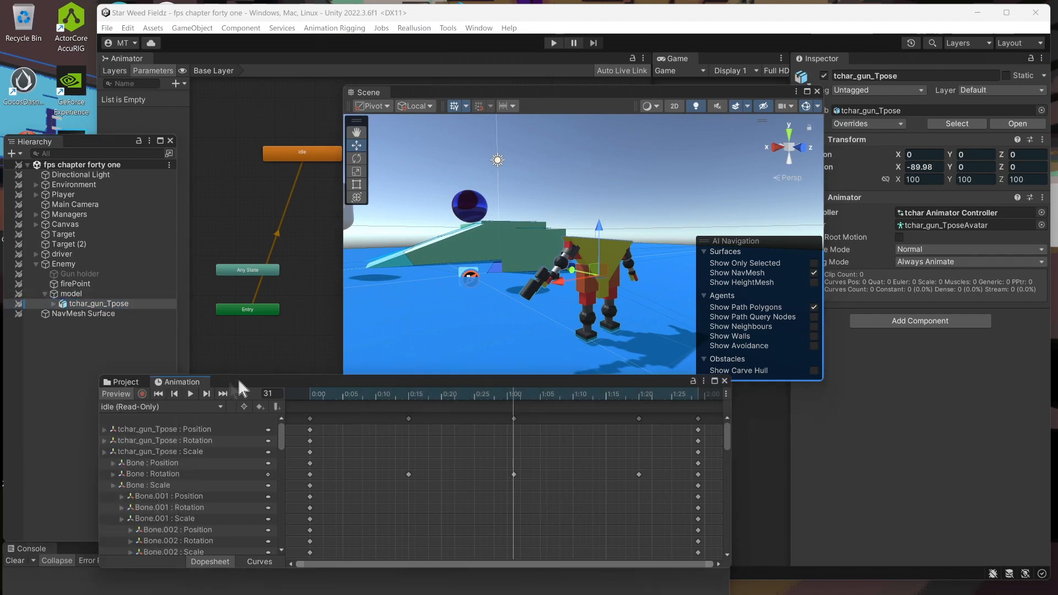
pyautogui.click(209, 405)
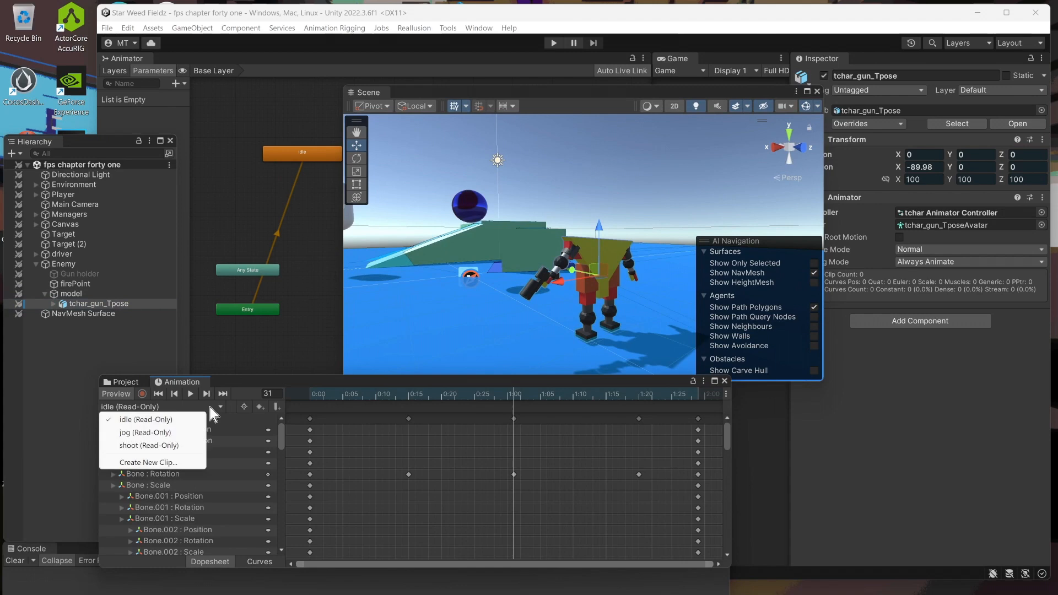
pyautogui.click(165, 432)
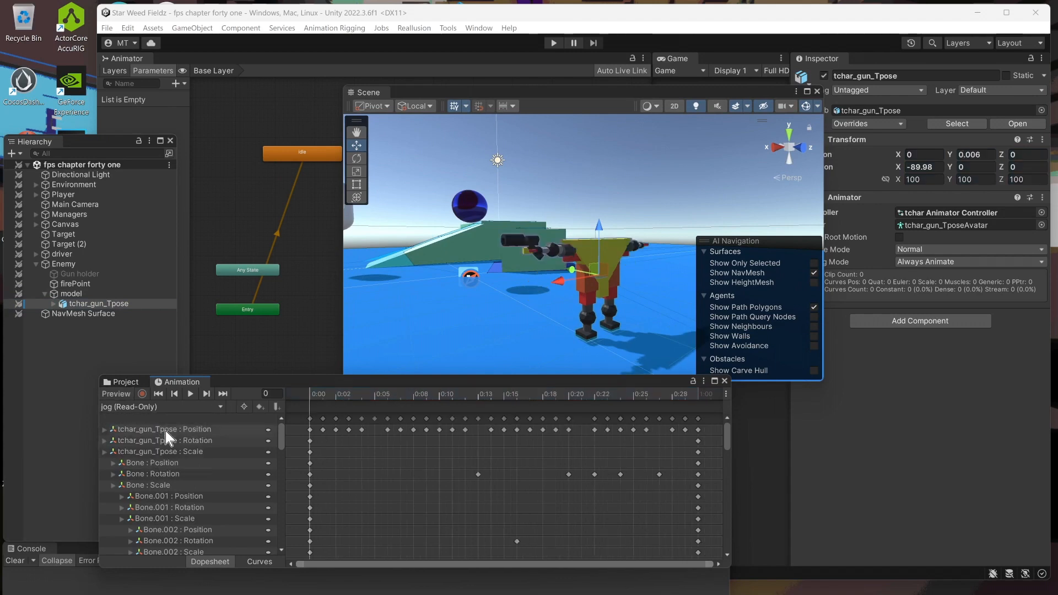
pyautogui.click(115, 392)
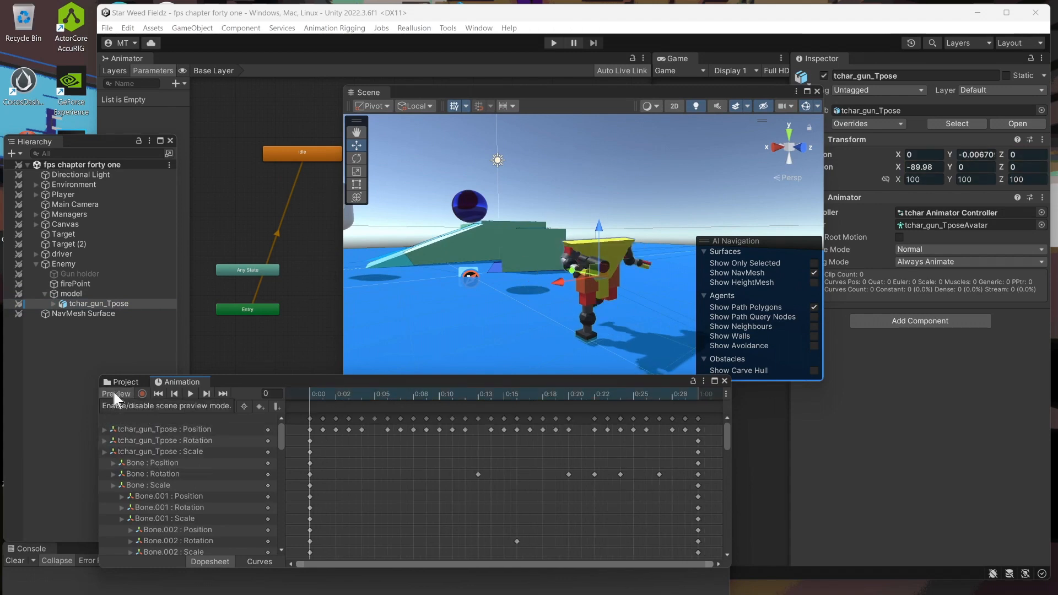
pyautogui.click(191, 393)
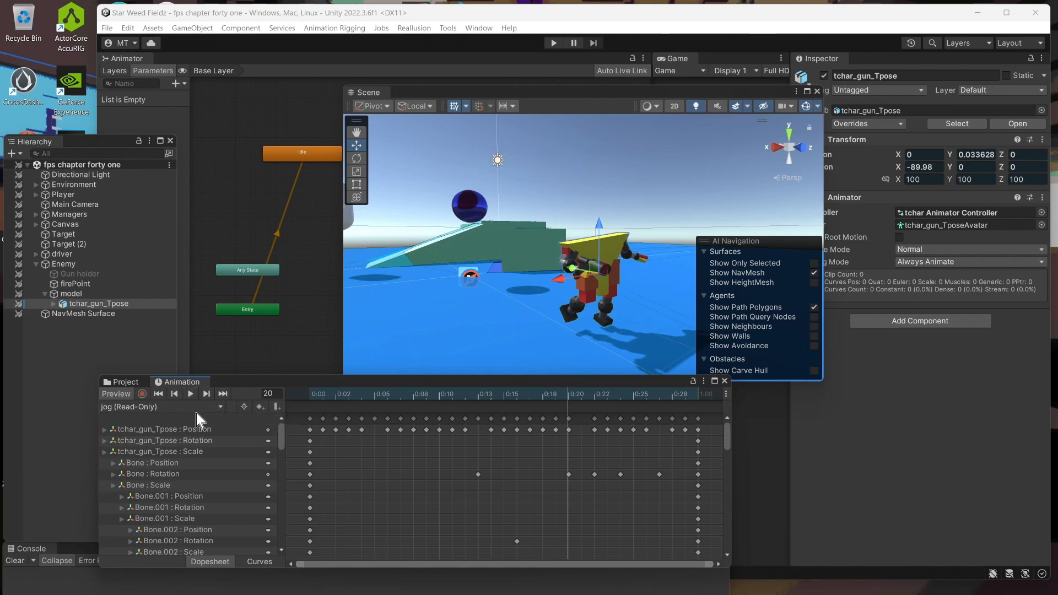
# - Switch tchar_gun_Tpose to the shoot clip, enable its scene preview and play the animation
pyautogui.click(218, 408)
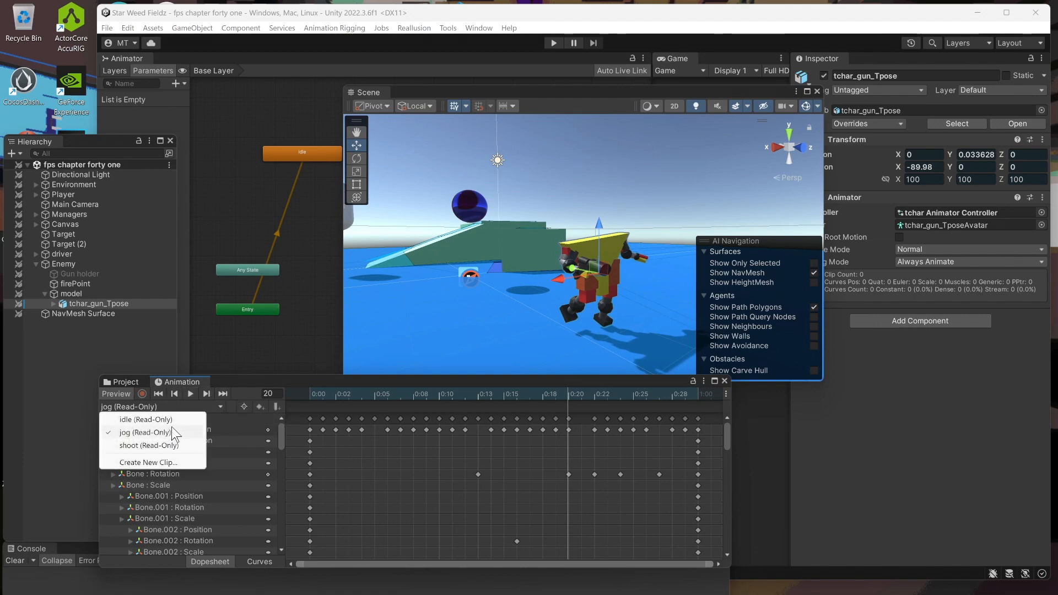
pyautogui.click(163, 446)
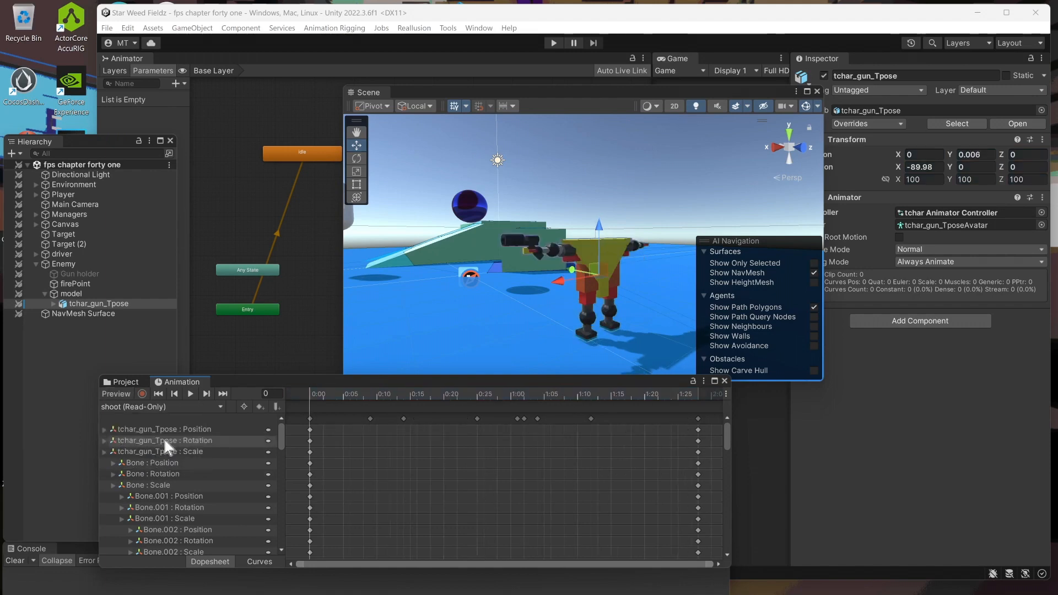
pyautogui.click(117, 392)
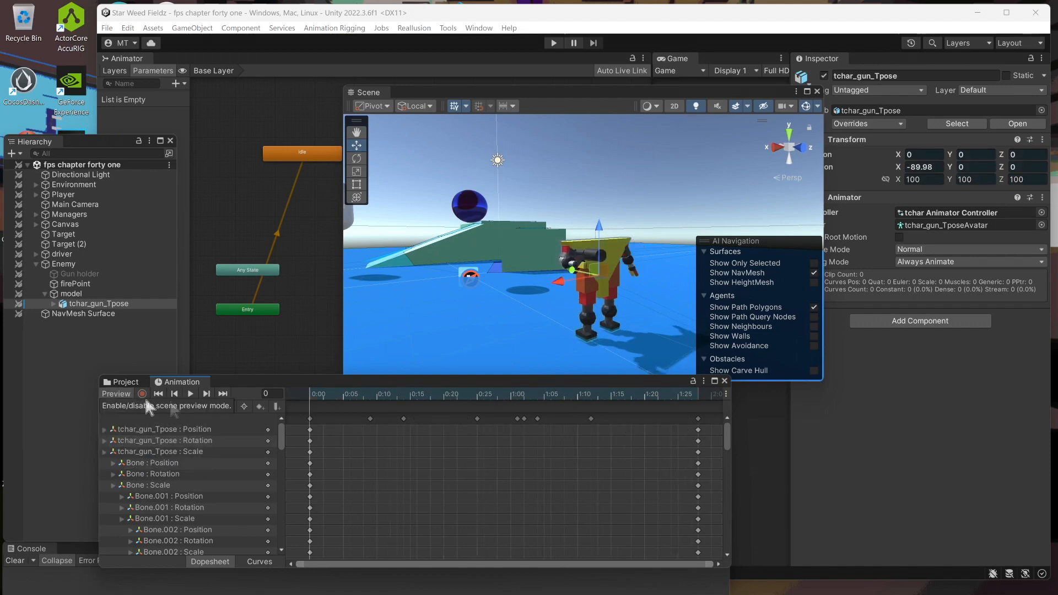
pyautogui.click(190, 395)
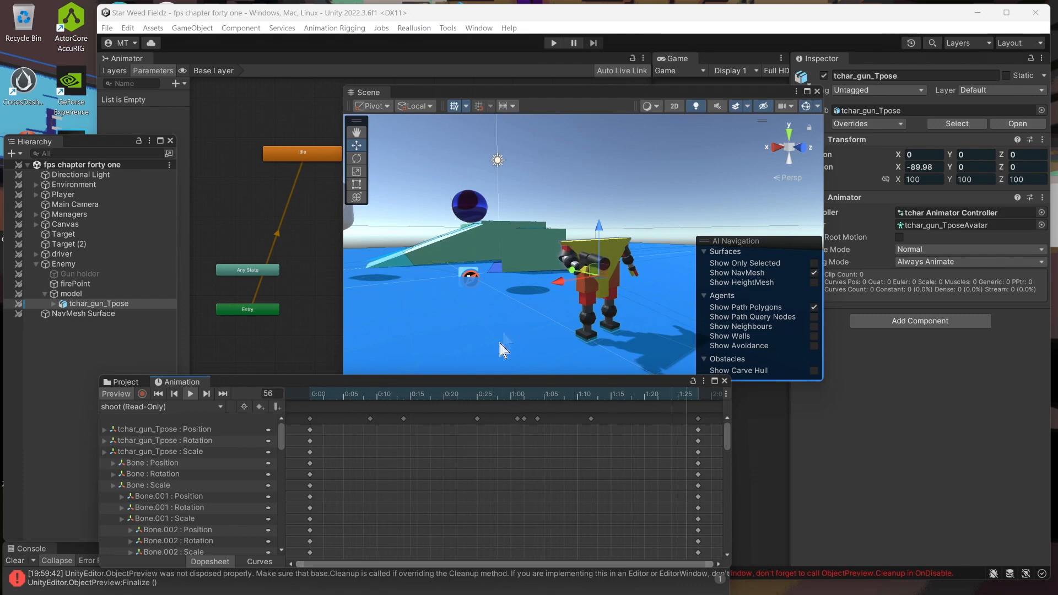
# - Bring up the Console to check the logged error and stop the shoot clip's playback
pyautogui.click(42, 548)
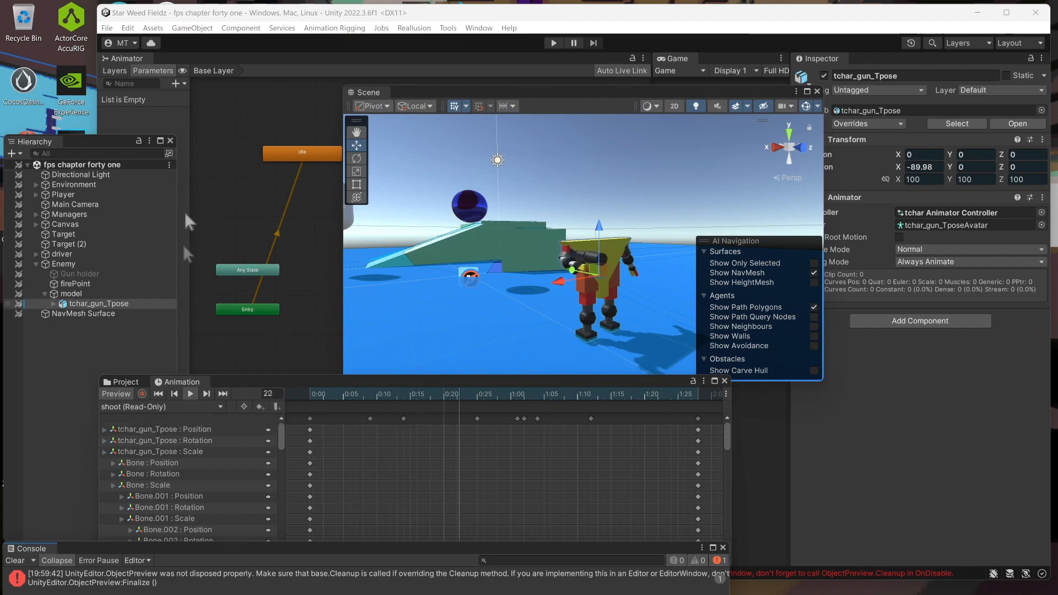
pyautogui.click(573, 43)
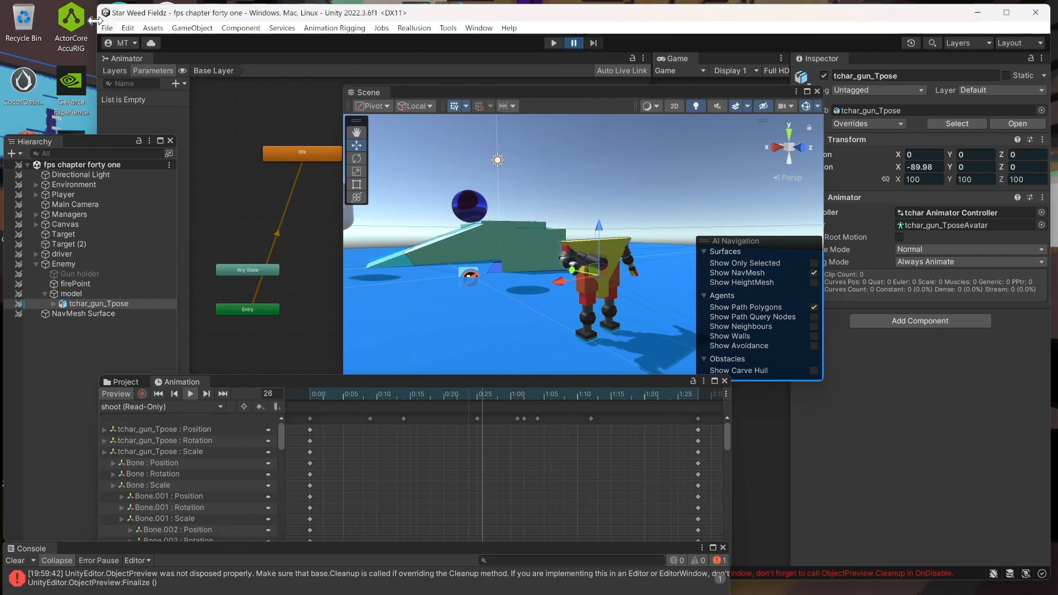
pyautogui.click(575, 44)
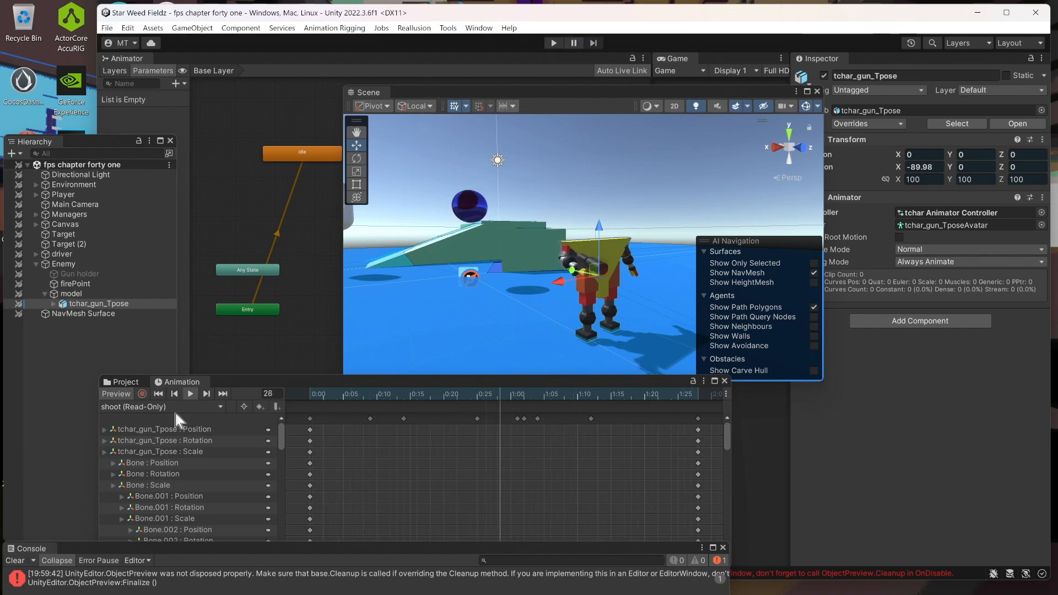
pyautogui.click(190, 394)
pyautogui.click(190, 393)
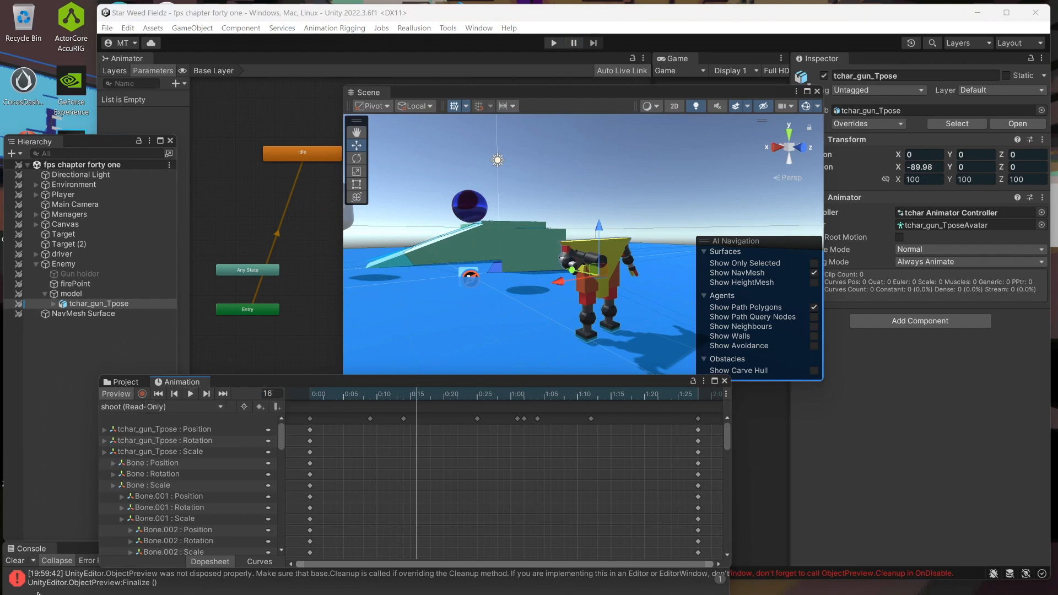
# - Clear the Console messages, move the Console window aside and save the scene
pyautogui.click(13, 558)
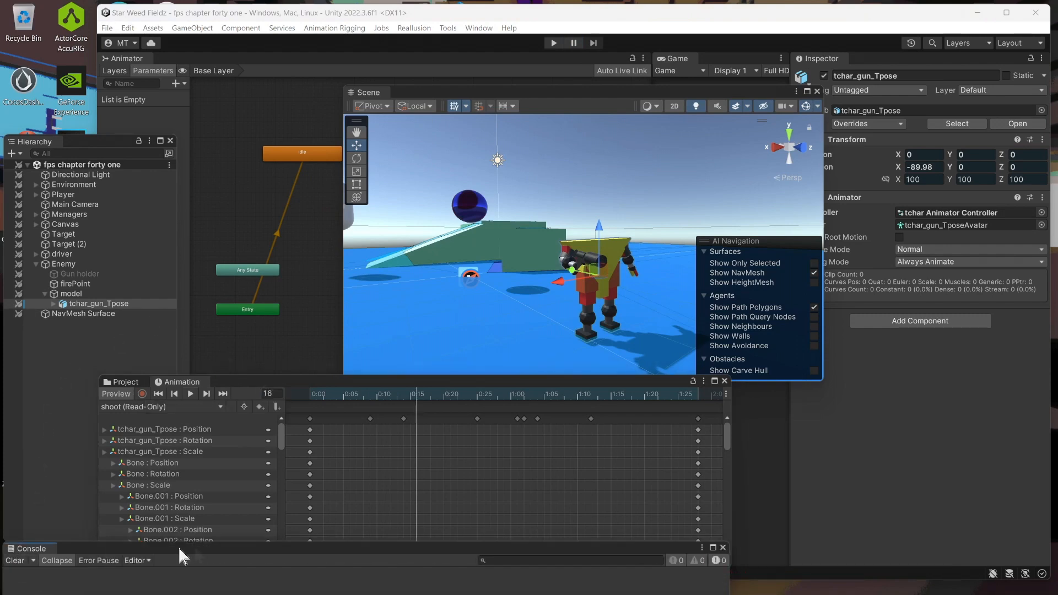
pyautogui.moveTo(206, 547); pyautogui.dragTo(237, 528)
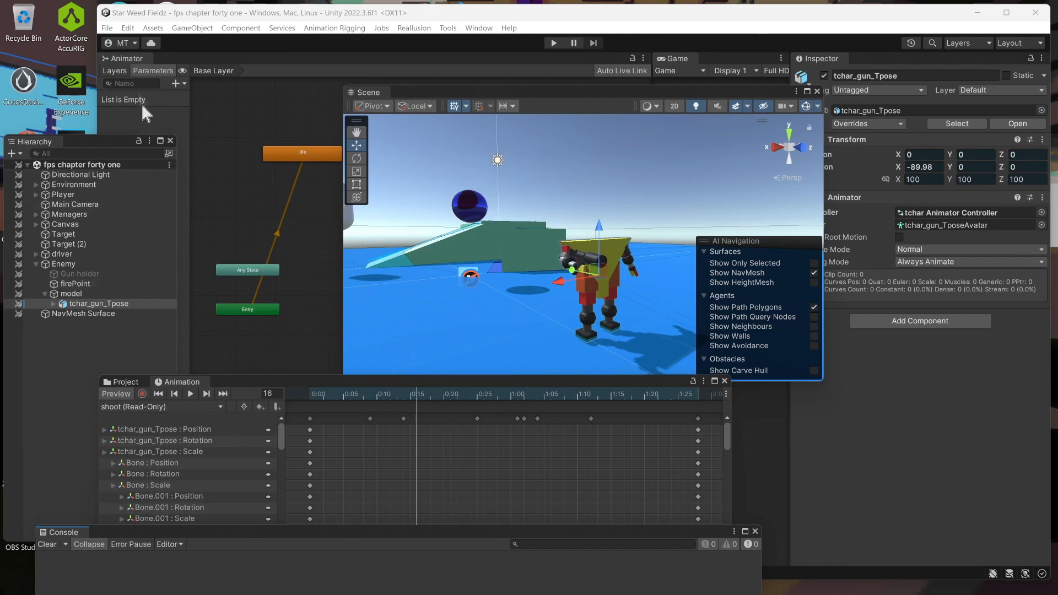
pyautogui.click(107, 31)
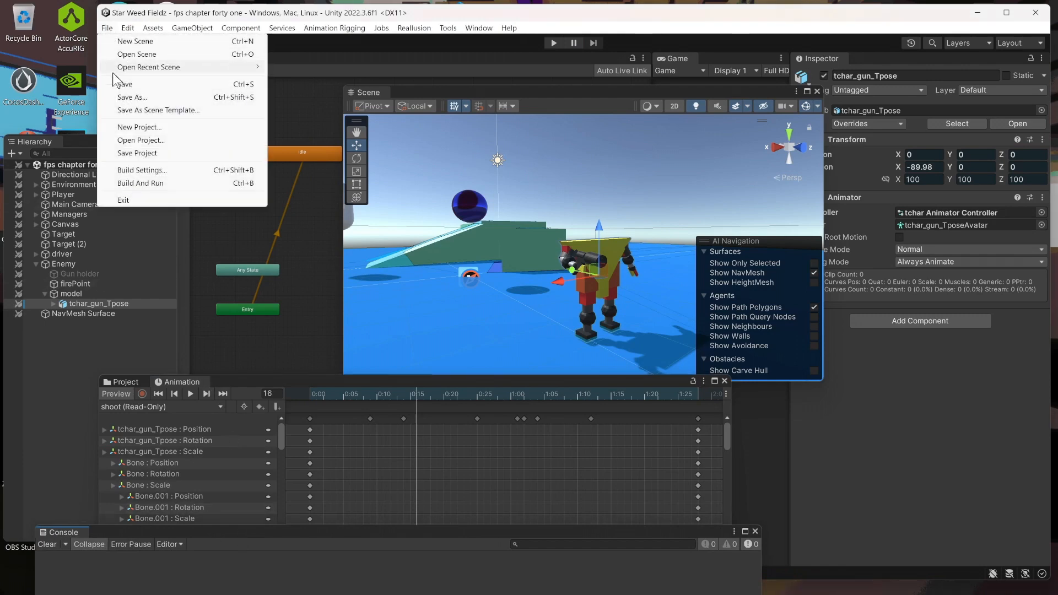
pyautogui.click(126, 86)
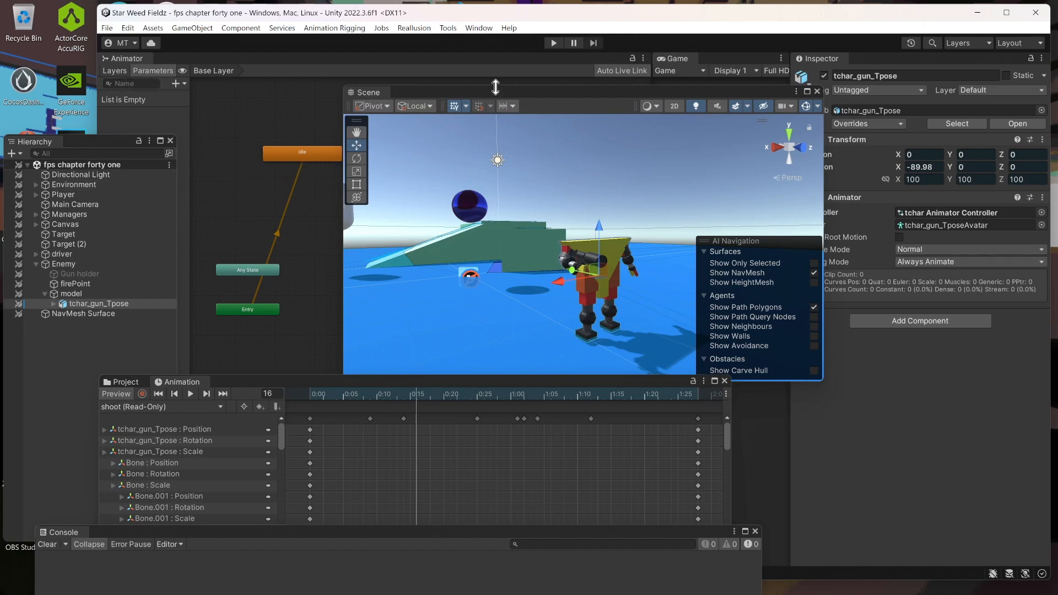
# - Rearrange the workspace by widening the Game view and moving the Scene and Animation windows away from it
pyautogui.moveTo(497, 88); pyautogui.dragTo(595, 89)
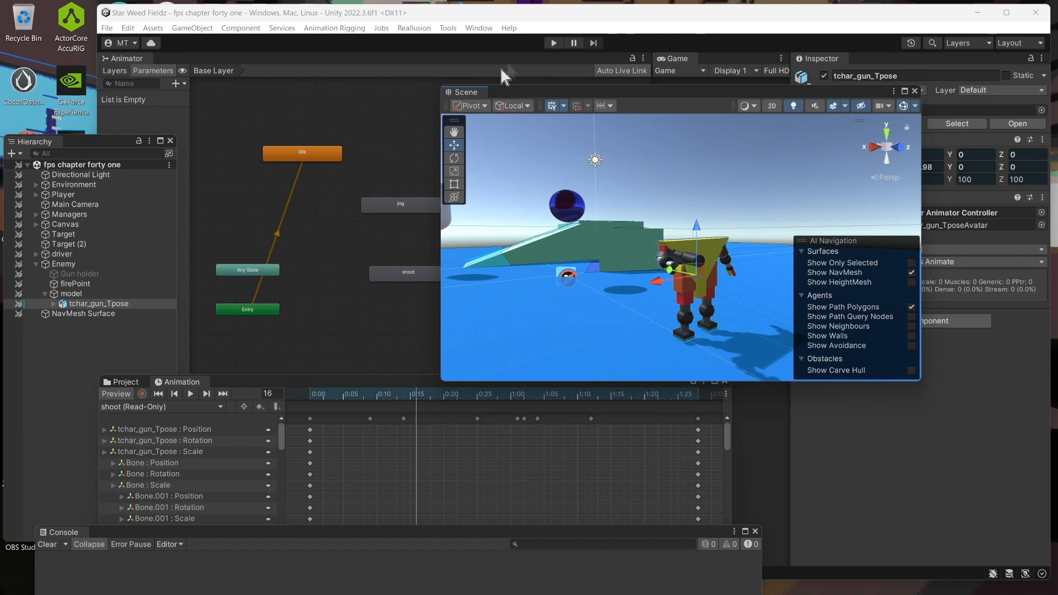
pyautogui.moveTo(642, 90); pyautogui.dragTo(924, 246)
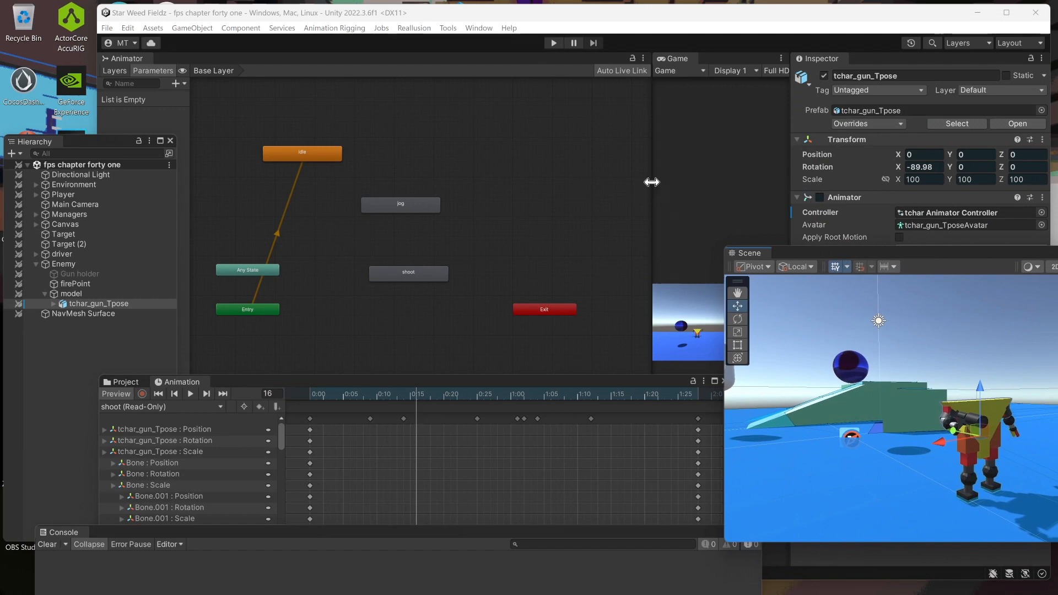
pyautogui.moveTo(652, 180); pyautogui.dragTo(364, 157)
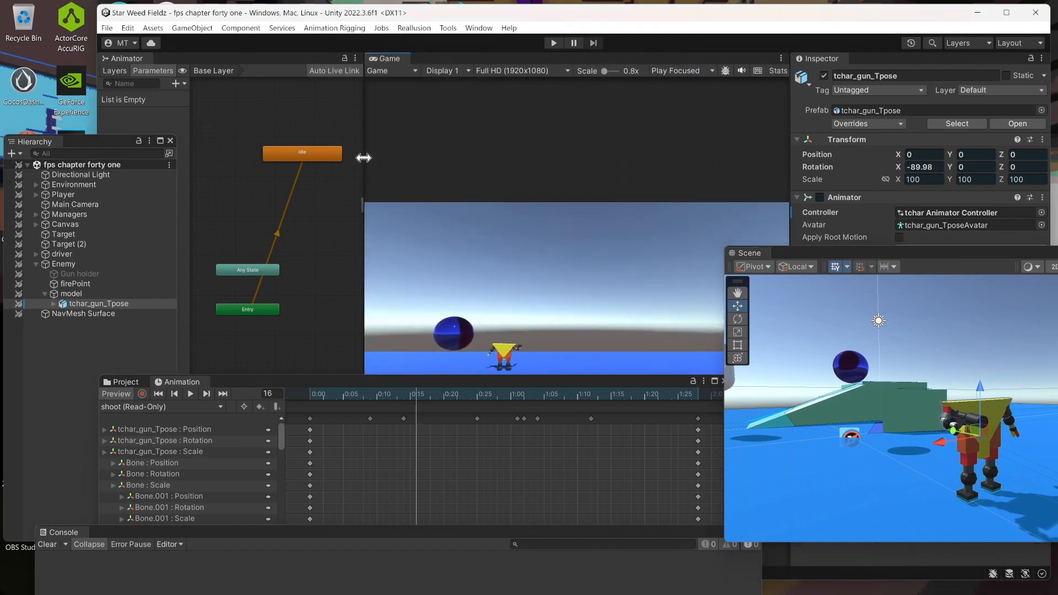
pyautogui.moveTo(455, 375); pyautogui.dragTo(295, 454)
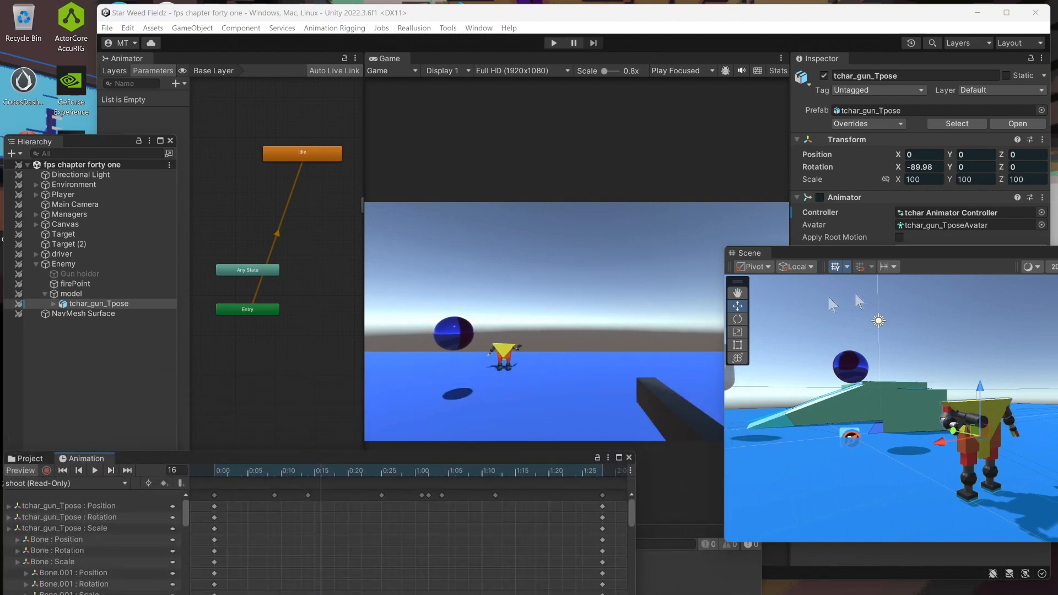
pyautogui.moveTo(926, 256); pyautogui.dragTo(901, 81)
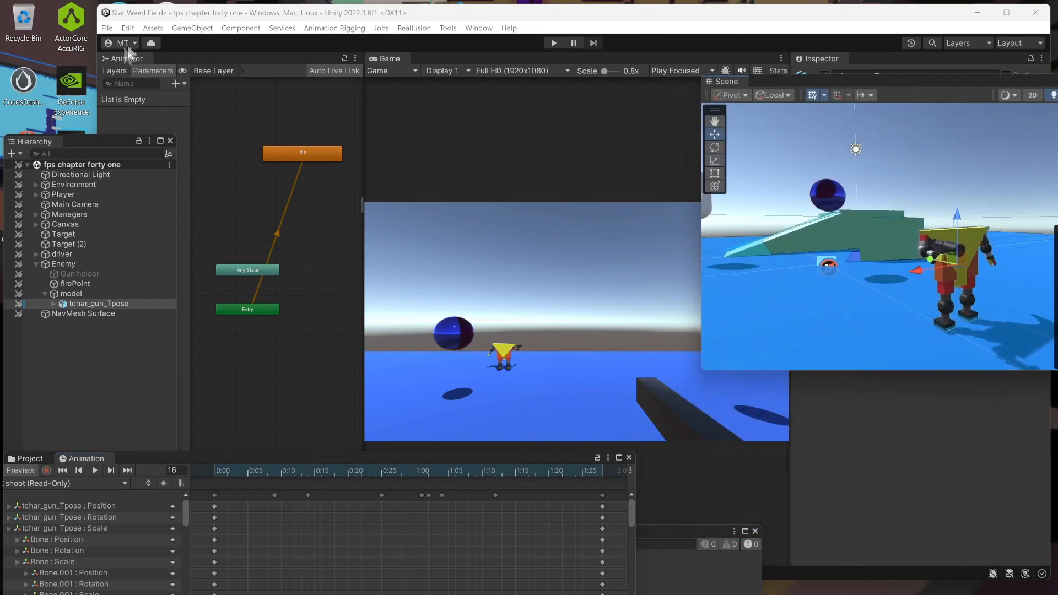
# - Save the scene and run the game in Play mode
pyautogui.click(107, 28)
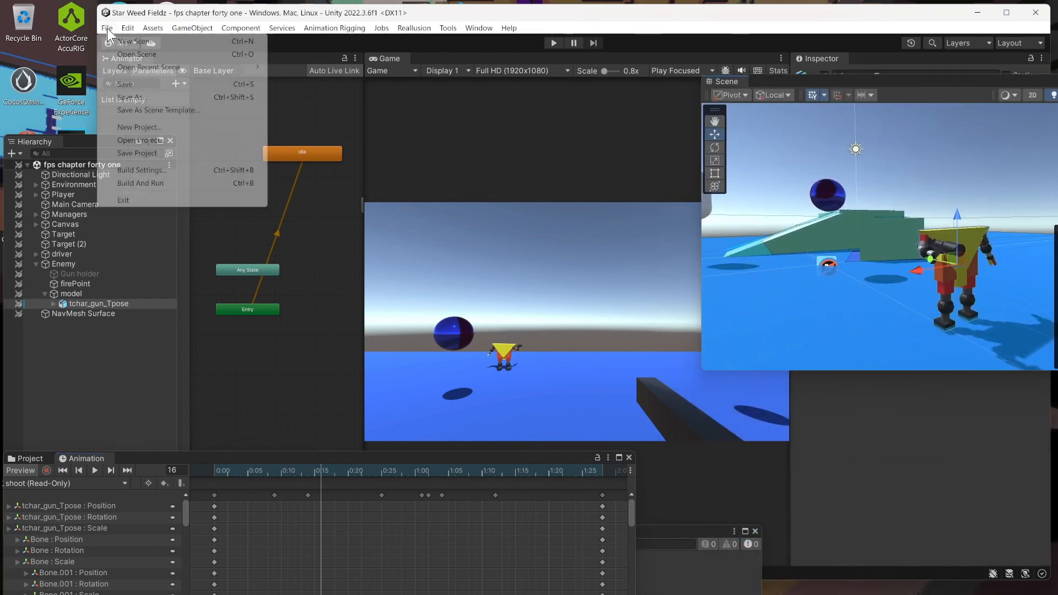
pyautogui.click(135, 86)
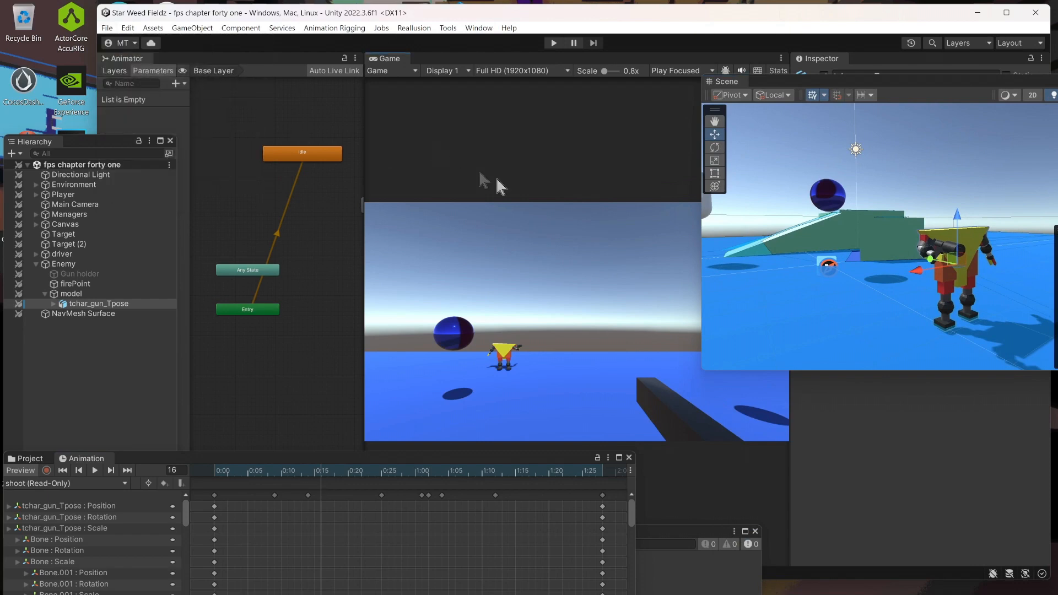
pyautogui.click(553, 43)
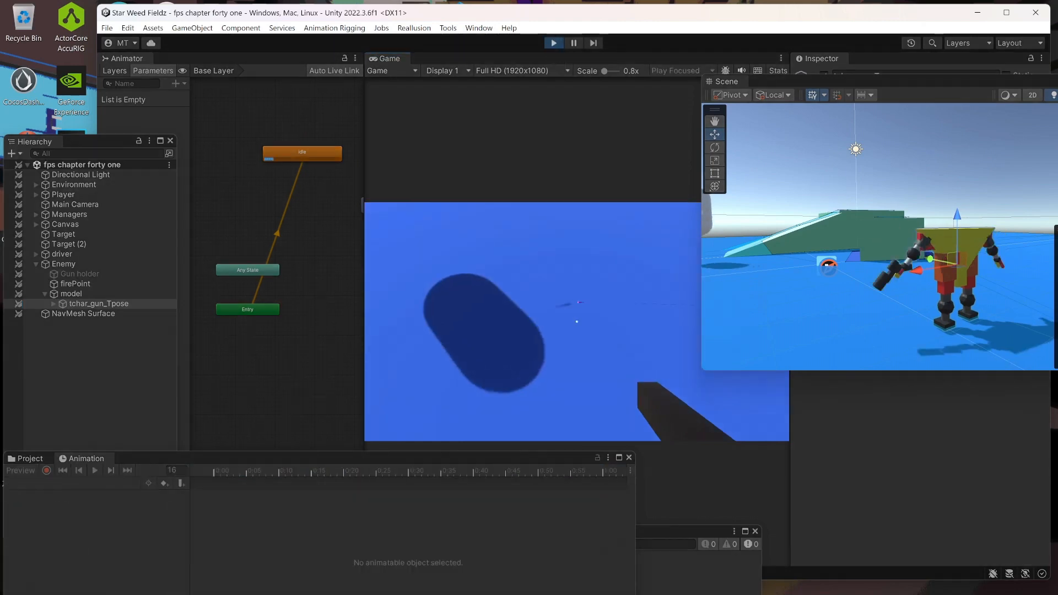
# - Fire at the Enemy, approach it and back away to watch its idle animation as it chases the player
pyautogui.click(576, 322)
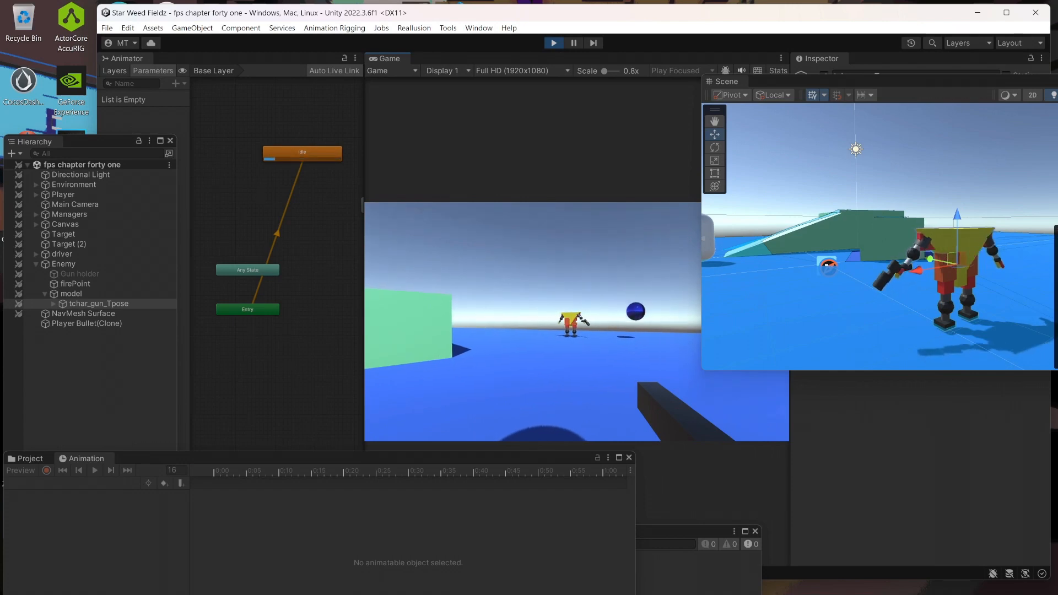
pyautogui.press('w')
pyautogui.press('w')
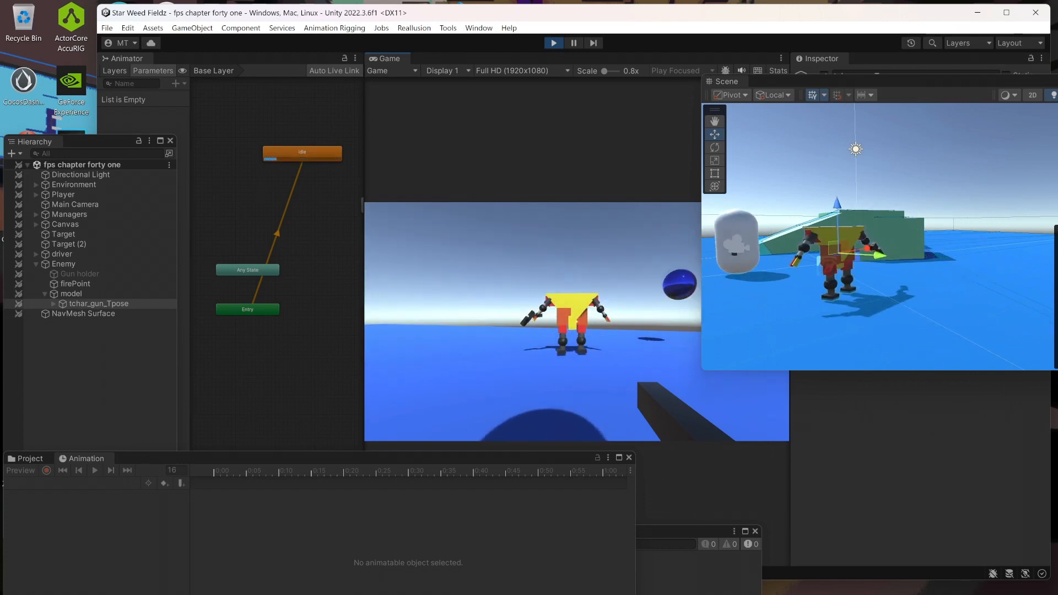
pyautogui.press('s')
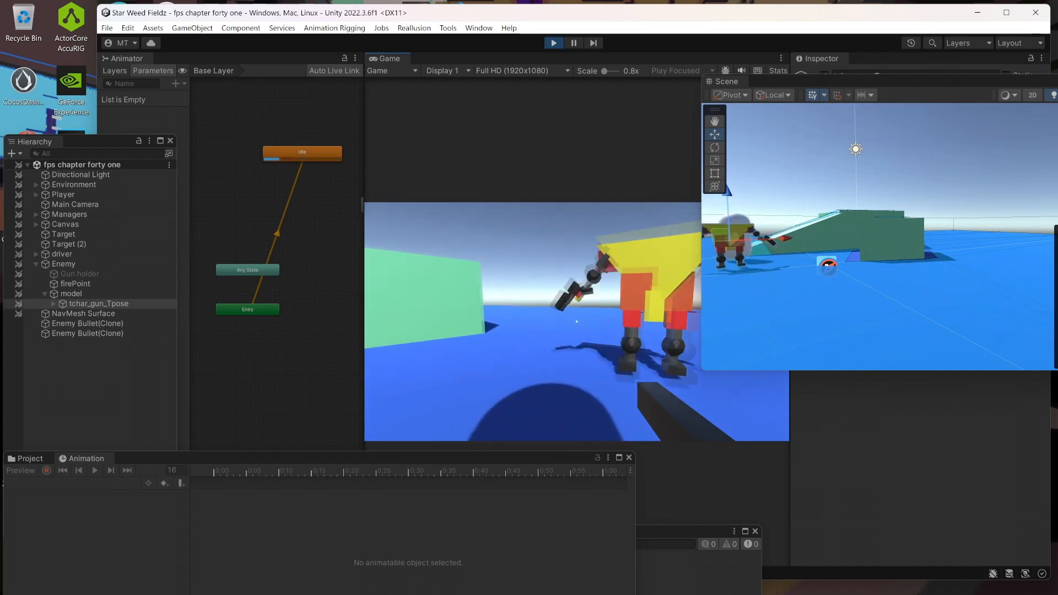
pyautogui.press('s')
pyautogui.press('s')
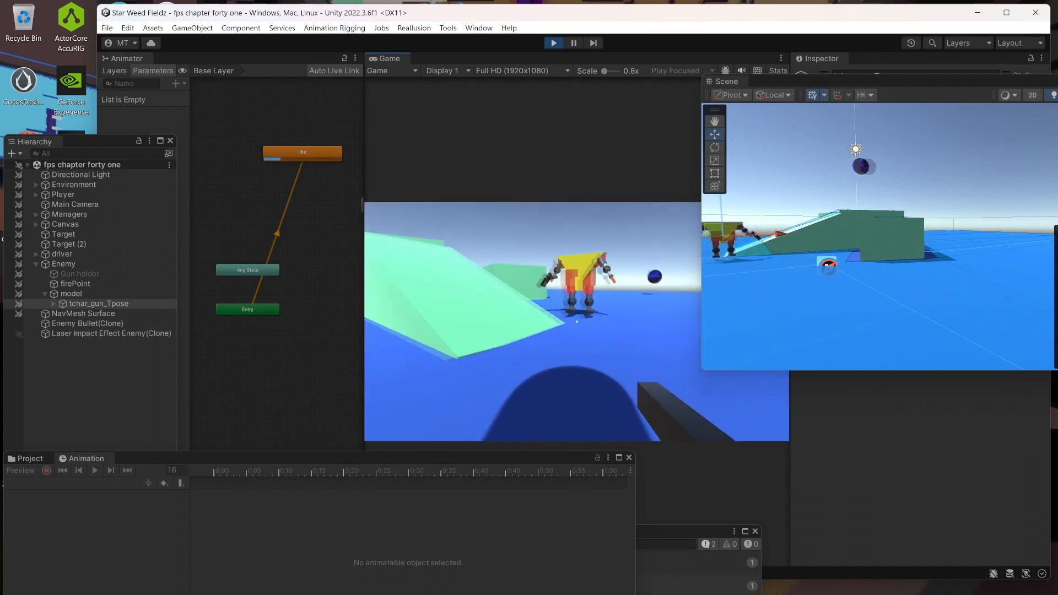
pyautogui.press('s')
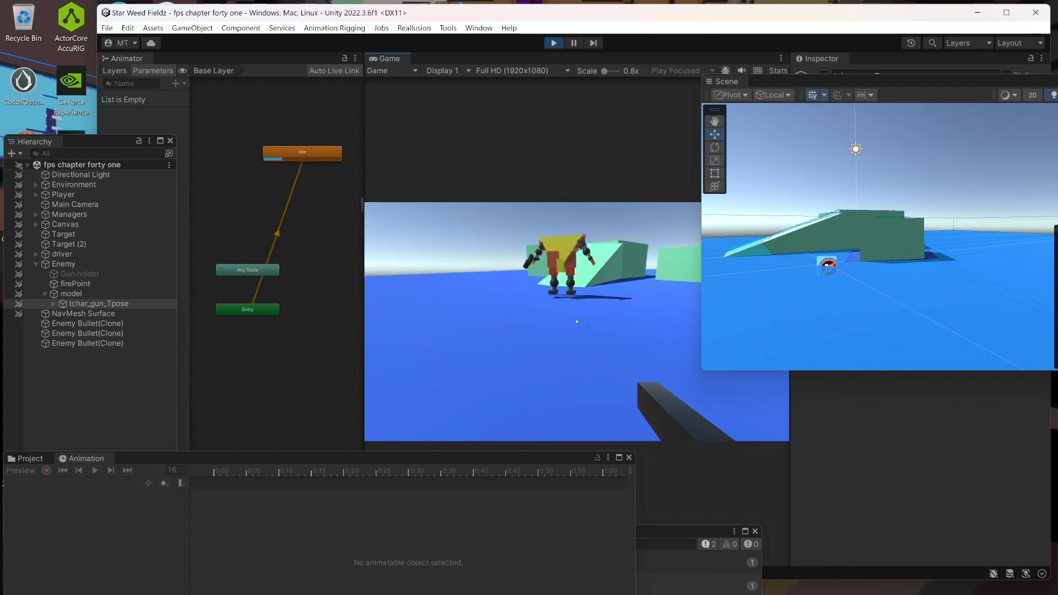
pyautogui.press('s')
# - Shoot the Enemy until it is destroyed and walk the player onto the green ramp
pyautogui.click(577, 322)
pyautogui.click(577, 322)
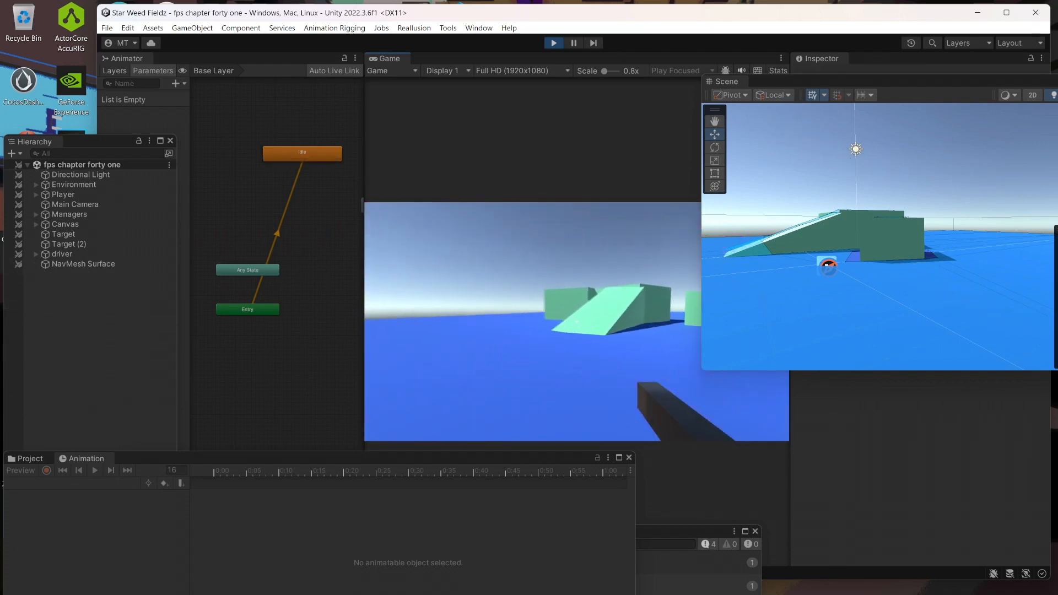
pyautogui.press('w')
pyautogui.press('w')
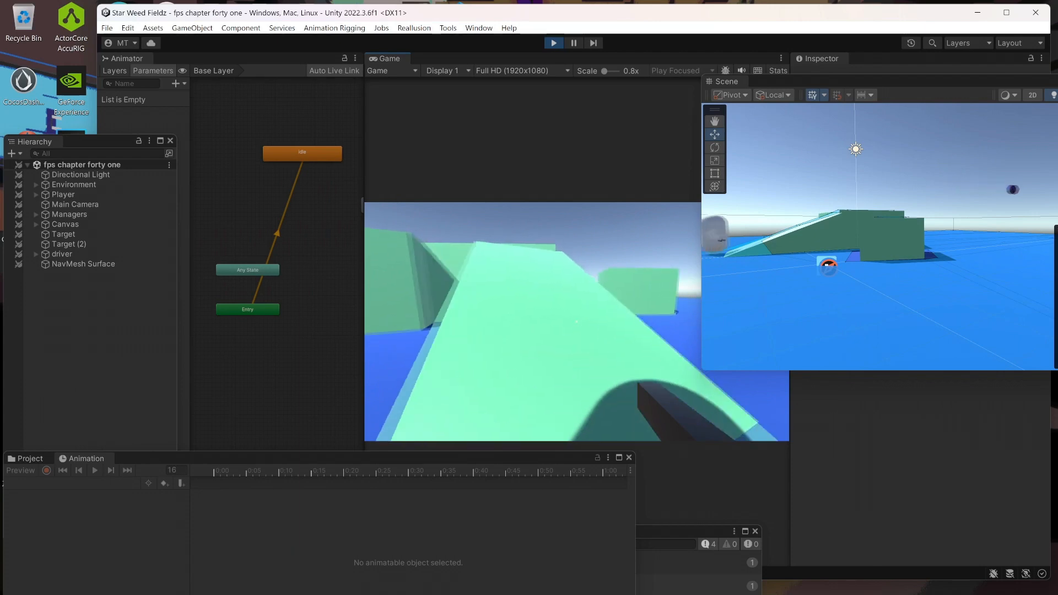
# - Walk the player up the green ramp, jump off its far end, and stop Play mode
pyautogui.press('w')
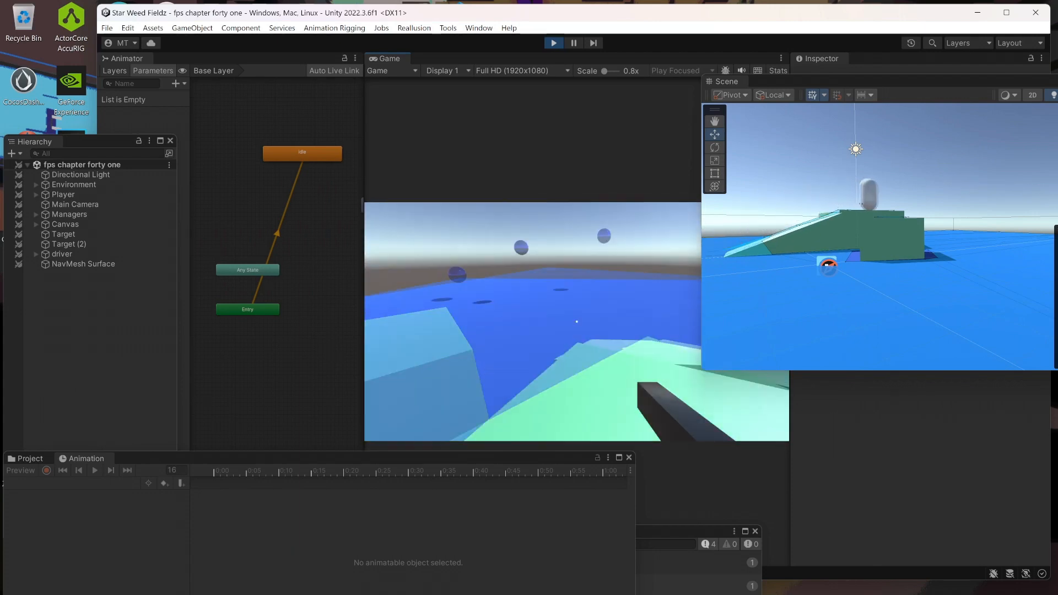
pyautogui.press('w')
pyautogui.press('space')
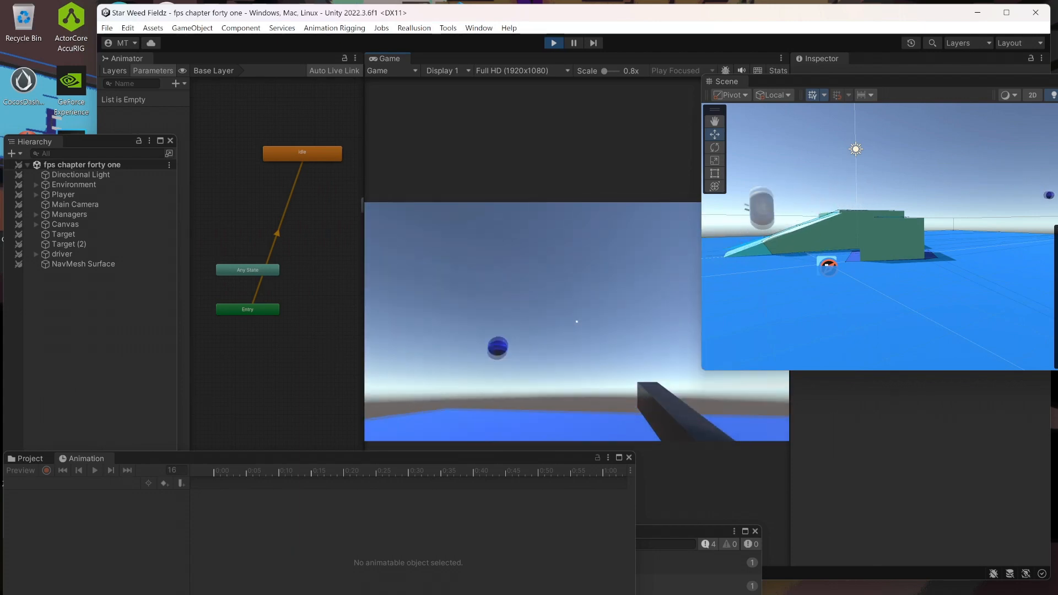
pyautogui.press('Escape')
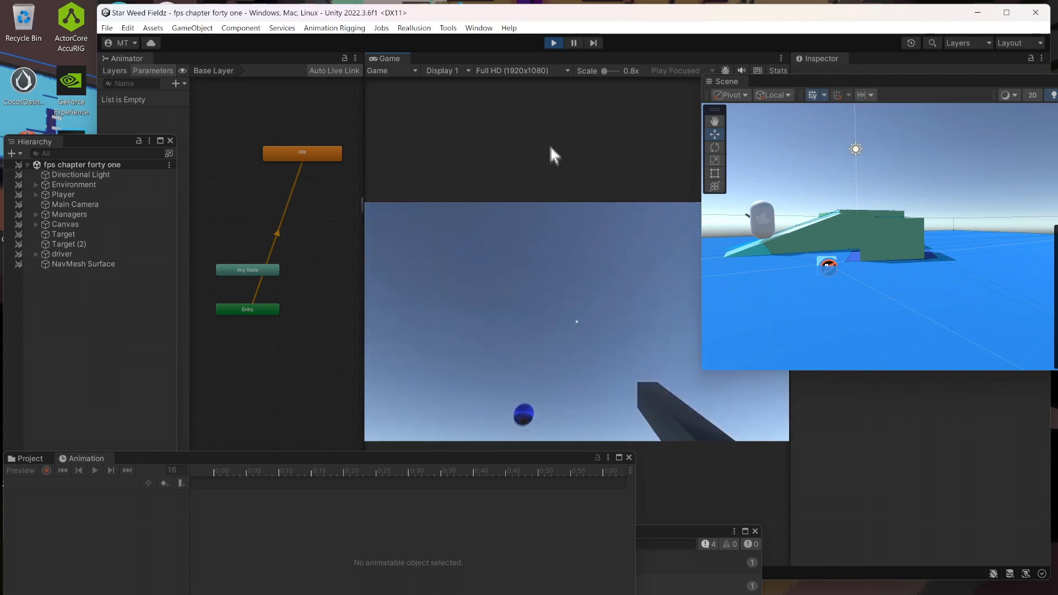
pyautogui.click(553, 44)
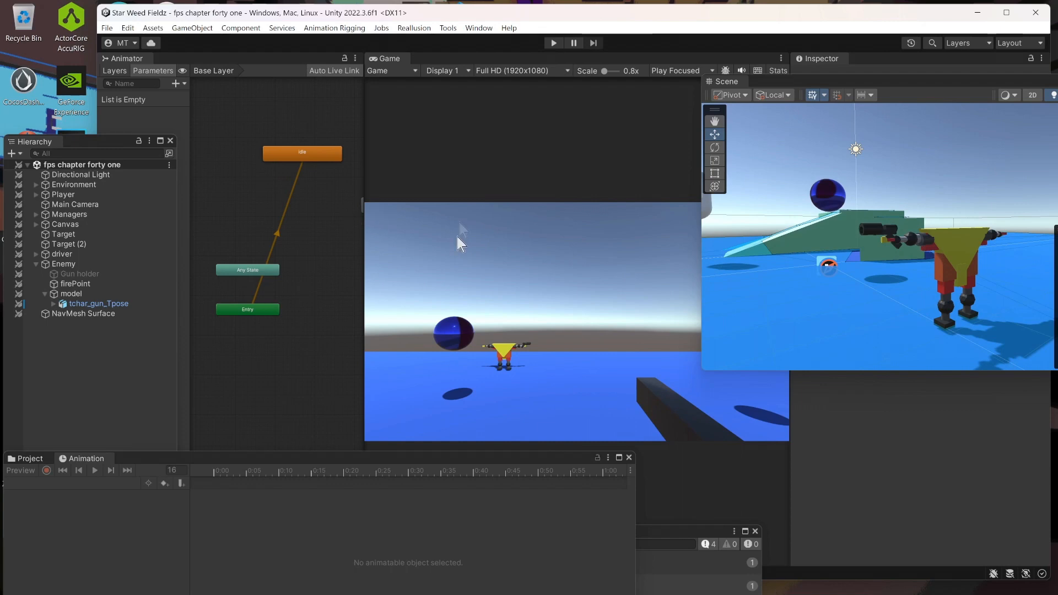
# - Save the scene and move the Animation window clear of the Hierarchy, over the lower part of the Game view
pyautogui.click(99, 28)
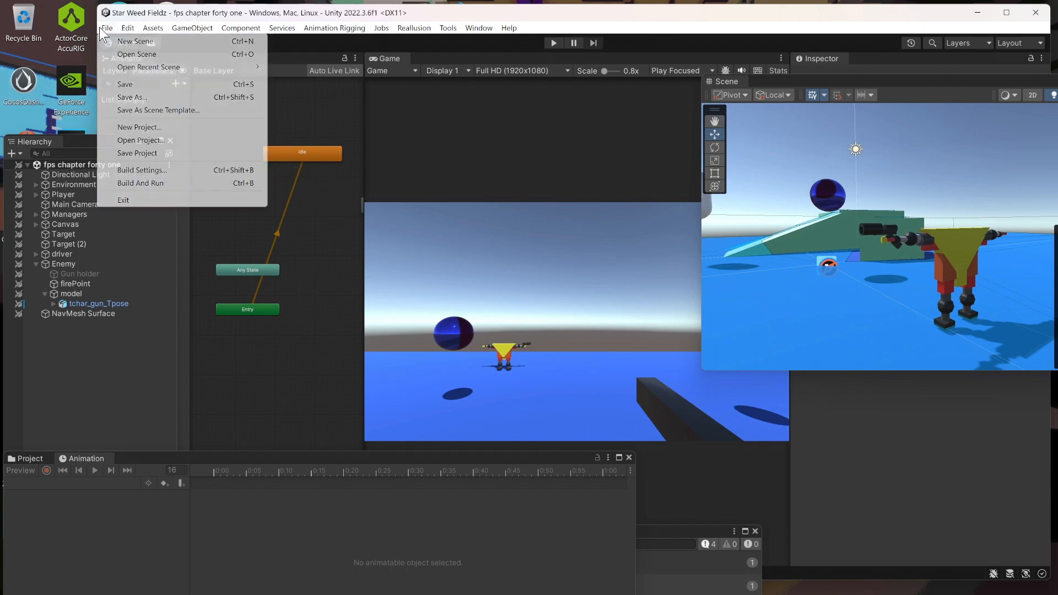
pyautogui.click(120, 84)
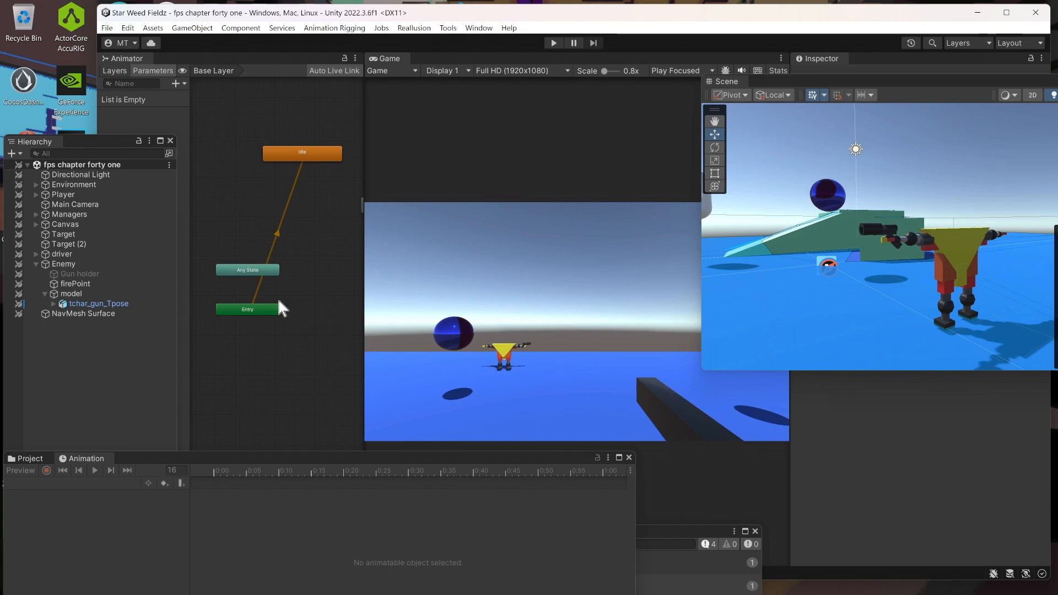
pyautogui.moveTo(178, 459); pyautogui.dragTo(269, 417)
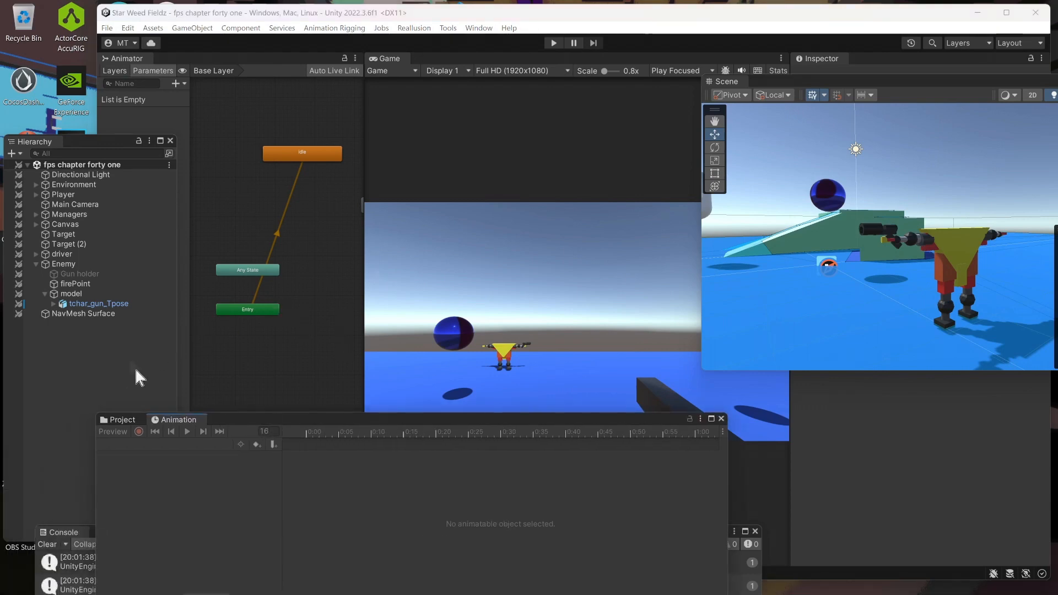
# - Enable scene preview for tchar_gun_Tpose under the Enemy's model and play its idle clip
pyautogui.click(122, 304)
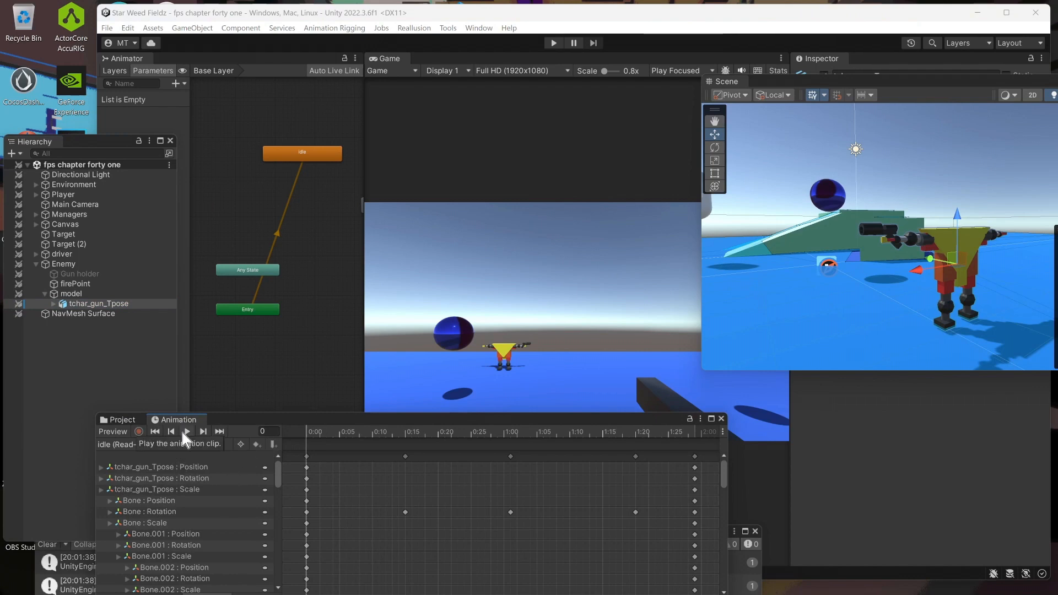
pyautogui.click(117, 432)
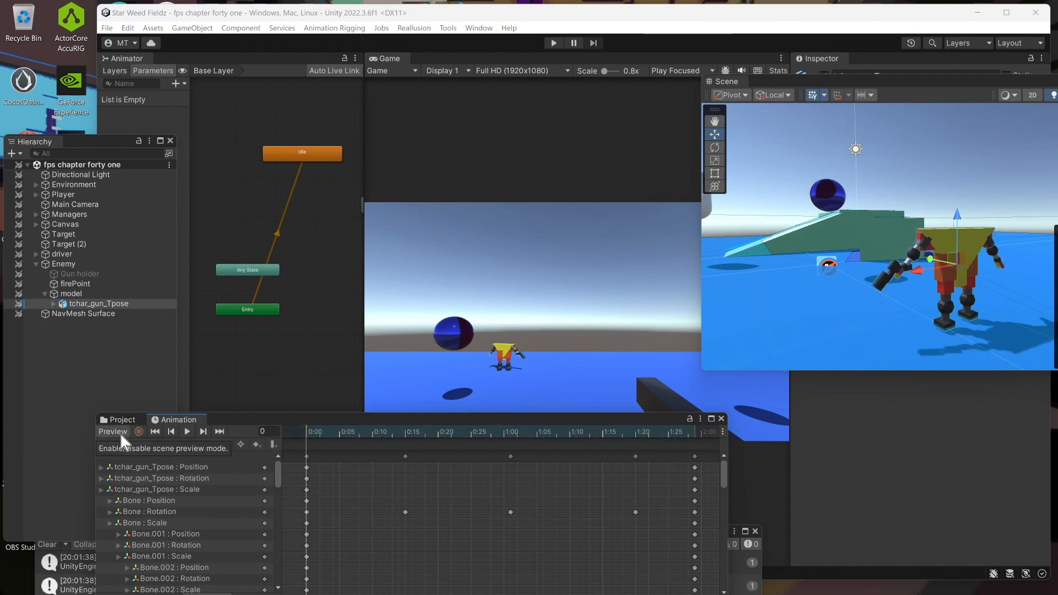
pyautogui.click(188, 431)
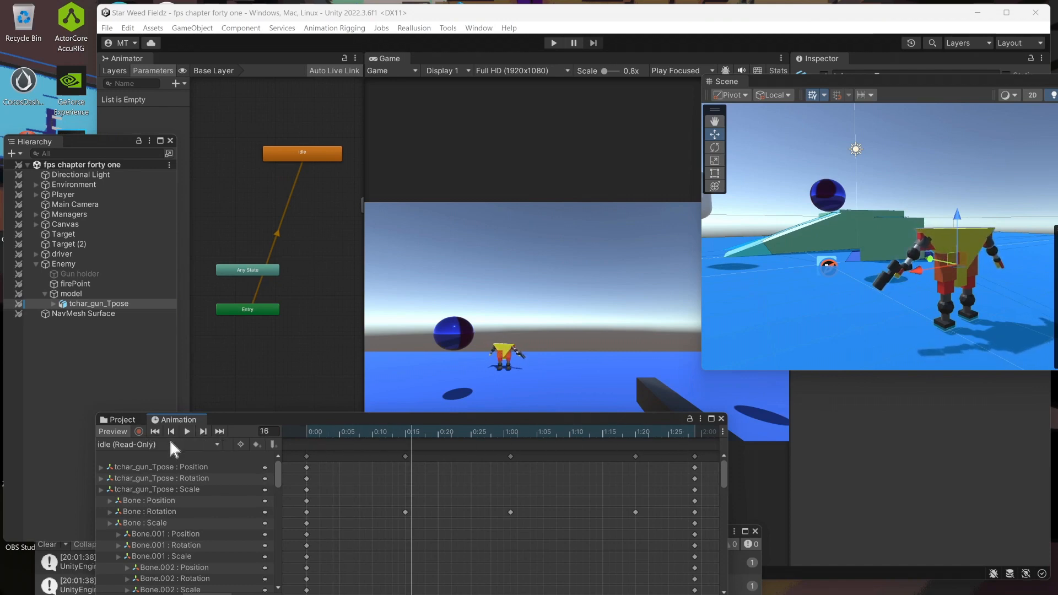
# - Switch tchar_gun_Tpose to the jog clip and play it
pyautogui.click(171, 441)
pyautogui.click(148, 472)
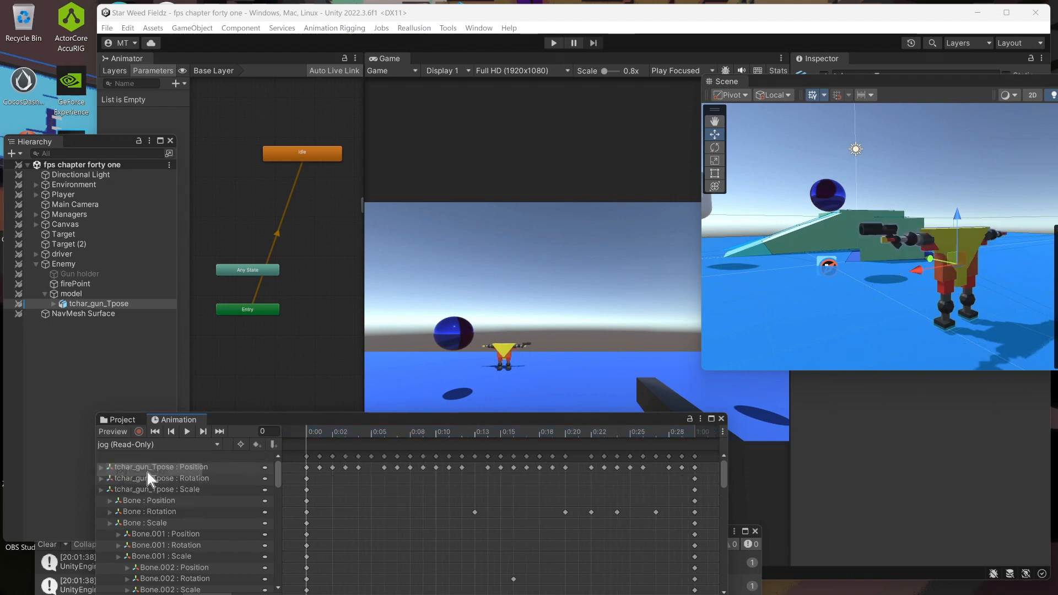
pyautogui.click(188, 431)
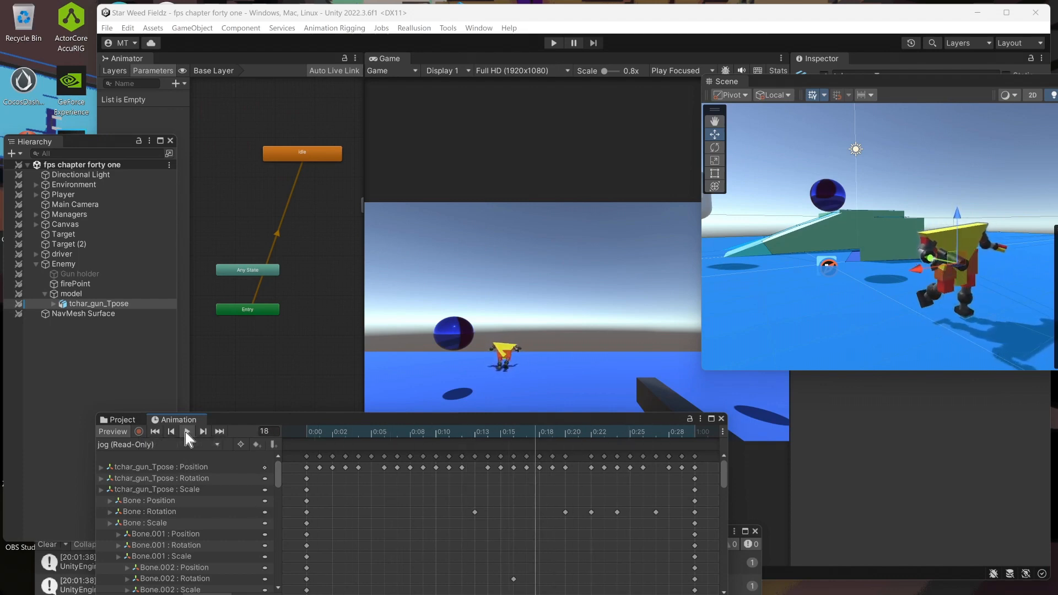
# - Switch tchar_gun_Tpose to the shoot clip and play it
pyautogui.click(215, 444)
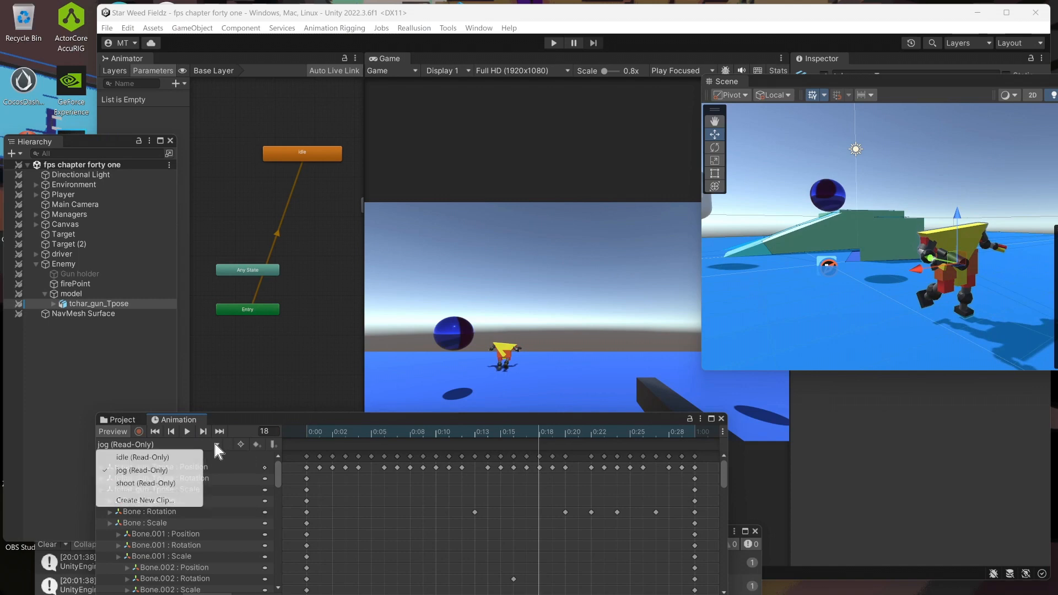
pyautogui.click(163, 484)
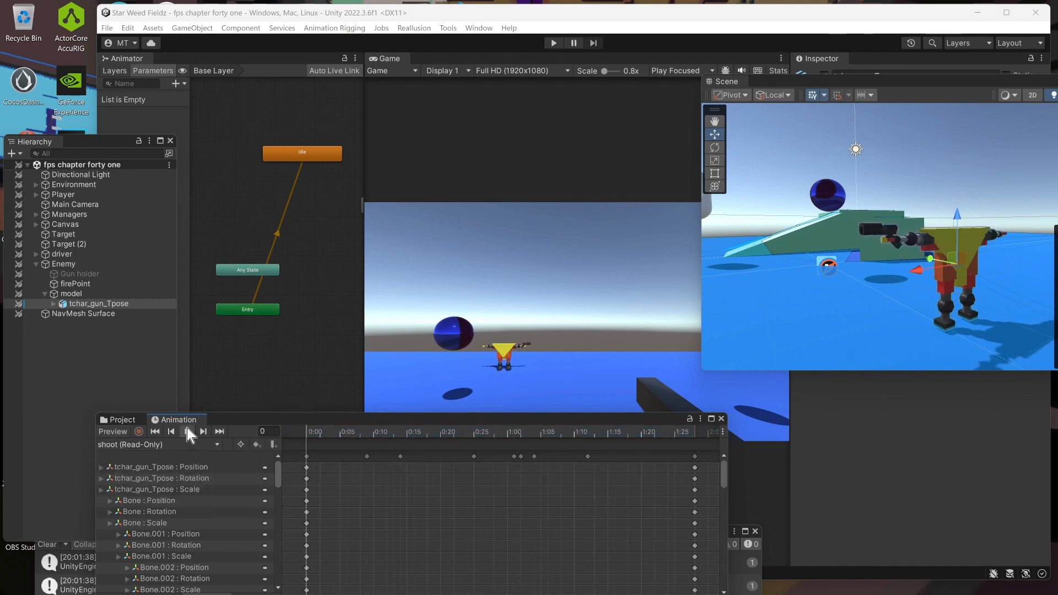
pyautogui.click(187, 430)
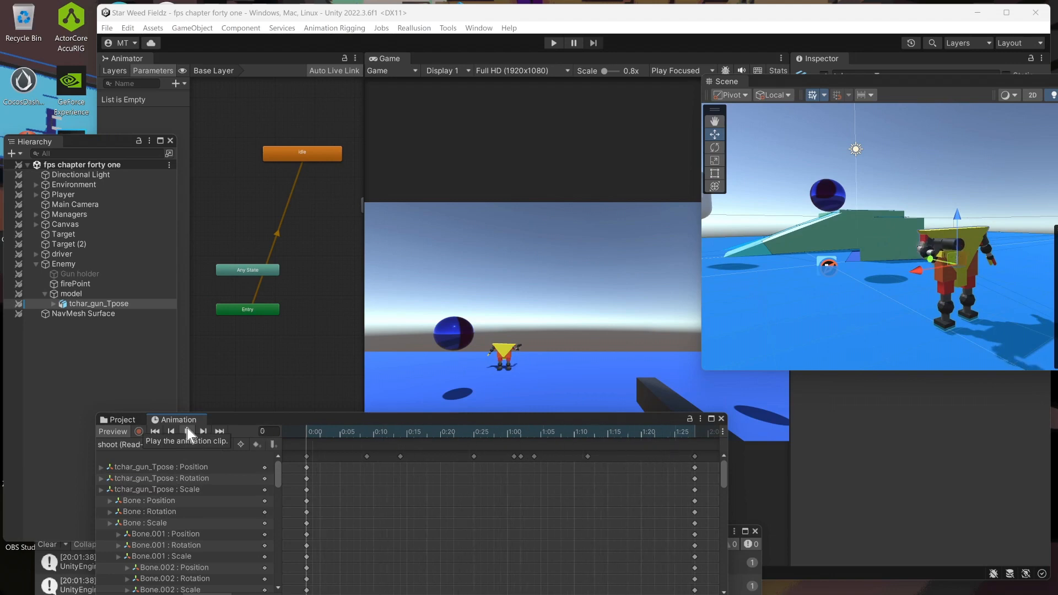
# - Move the Scene window over the Game view and examine the character's shoot animation from several angles and distances
pyautogui.moveTo(911, 82); pyautogui.dragTo(680, 120)
pyautogui.scroll(-5, 739, 301)
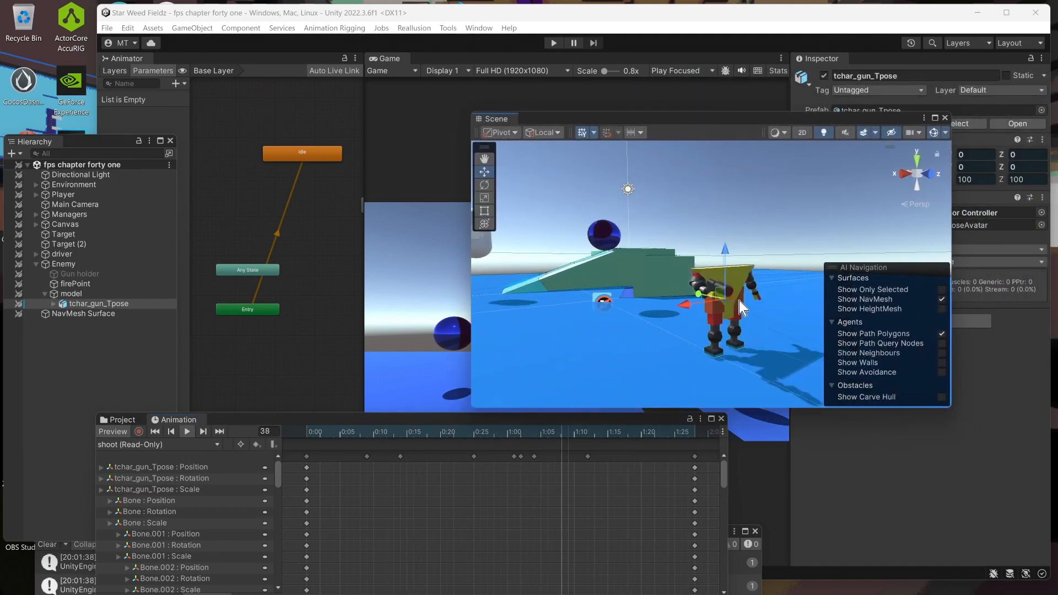
pyautogui.moveTo(738, 301); pyautogui.dragTo(710, 303, button='middle')
pyautogui.moveTo(709, 306); pyautogui.dragTo(639, 299, button='right')
pyautogui.scroll(1, 705, 322)
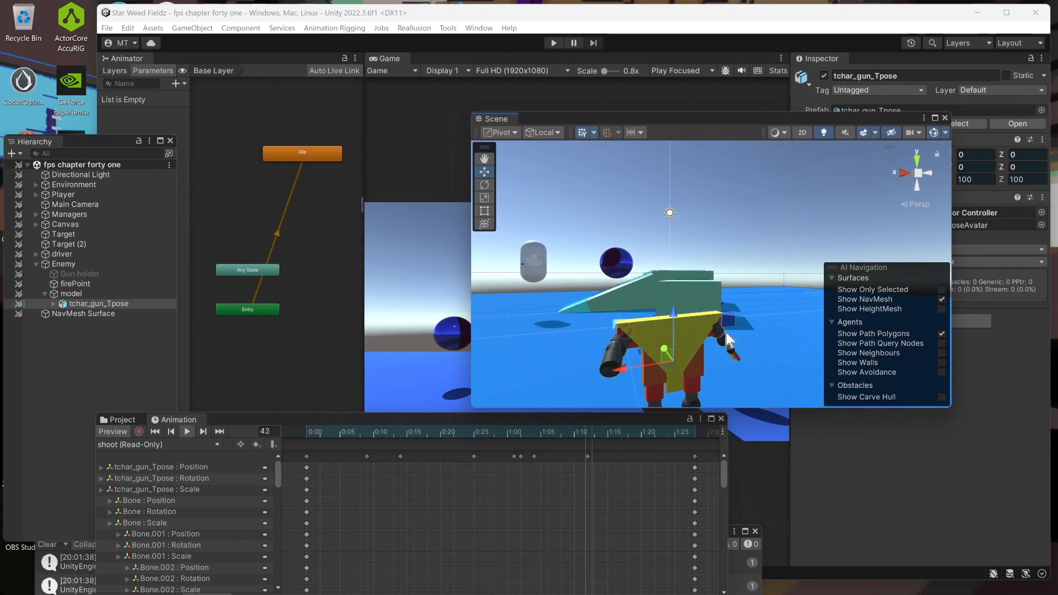
pyautogui.moveTo(726, 332); pyautogui.dragTo(722, 313, button='middle')
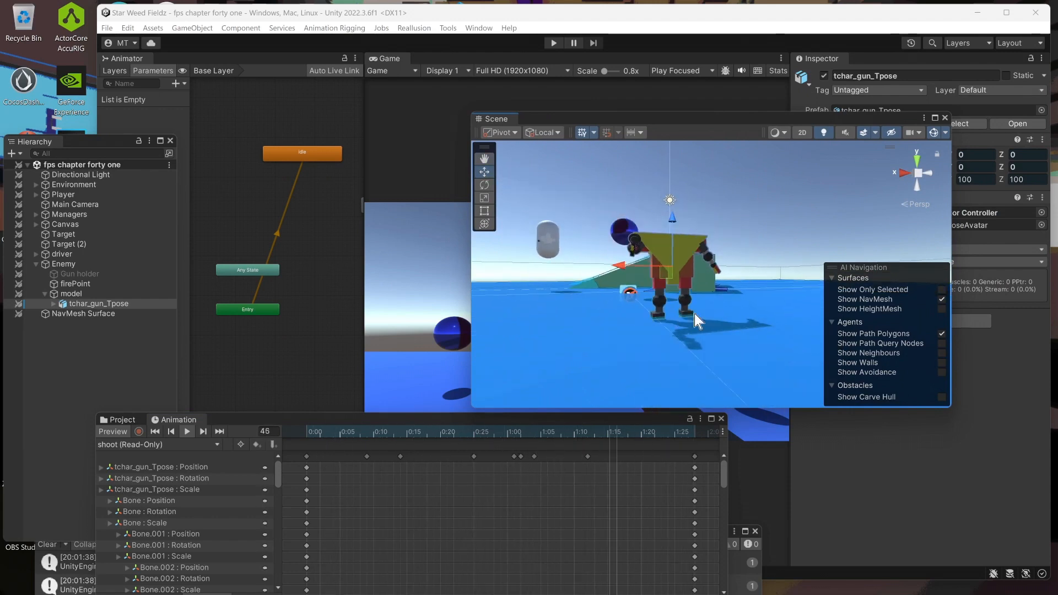
pyautogui.moveTo(694, 313); pyautogui.dragTo(703, 336, button='middle')
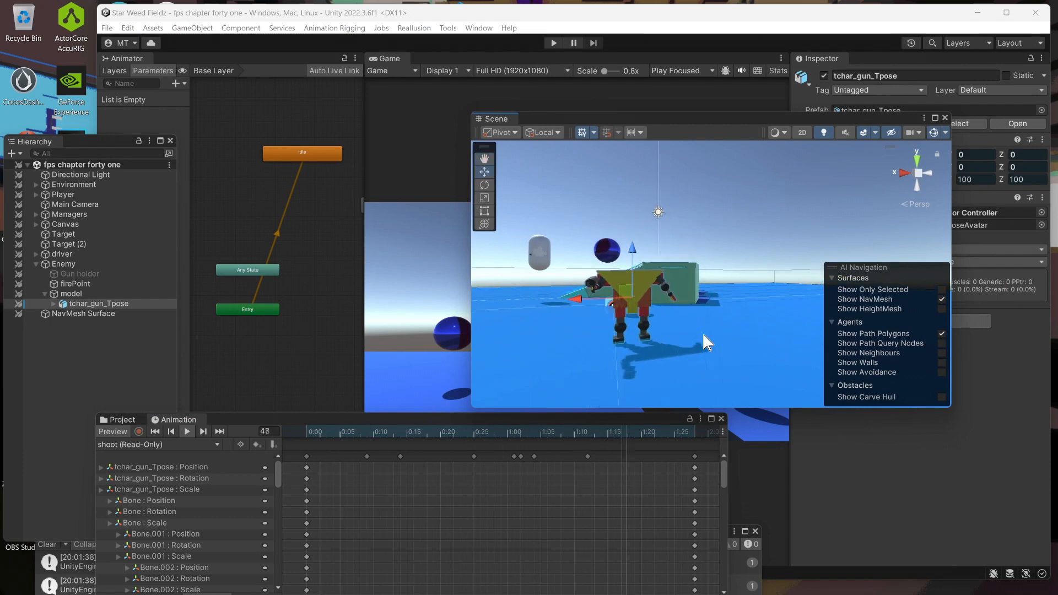
pyautogui.scroll(2, 700, 331)
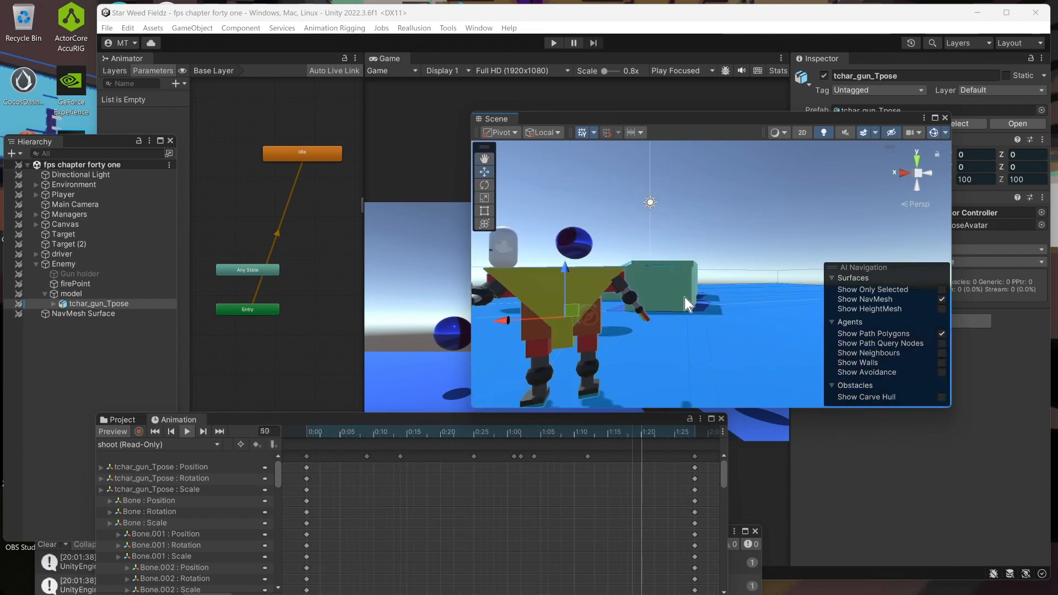
pyautogui.scroll(-4, 740, 234)
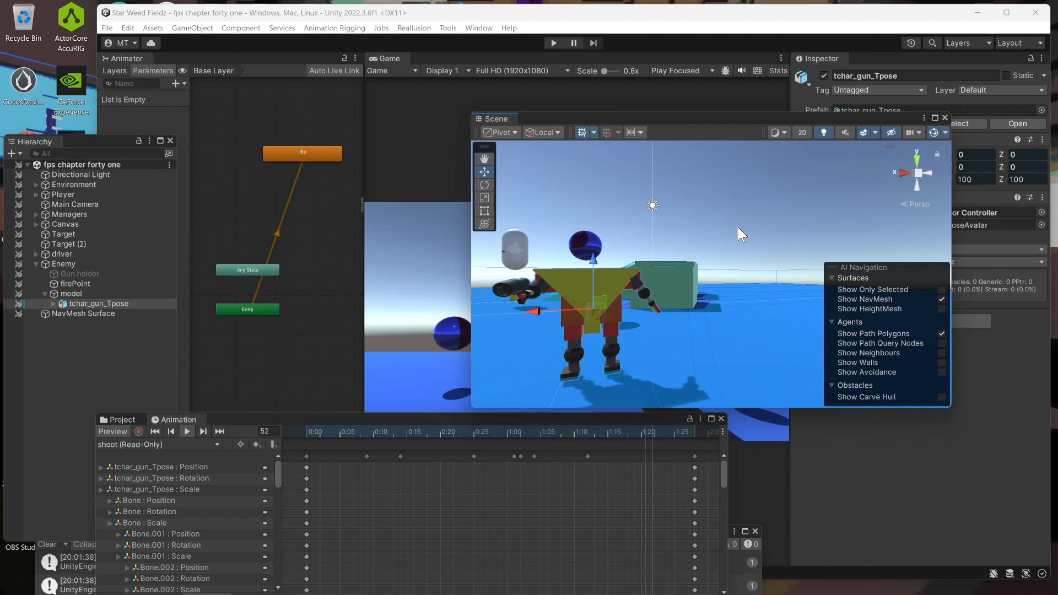
pyautogui.scroll(-2, 692, 292)
pyautogui.scroll(2, 692, 292)
pyautogui.scroll(1, 673, 299)
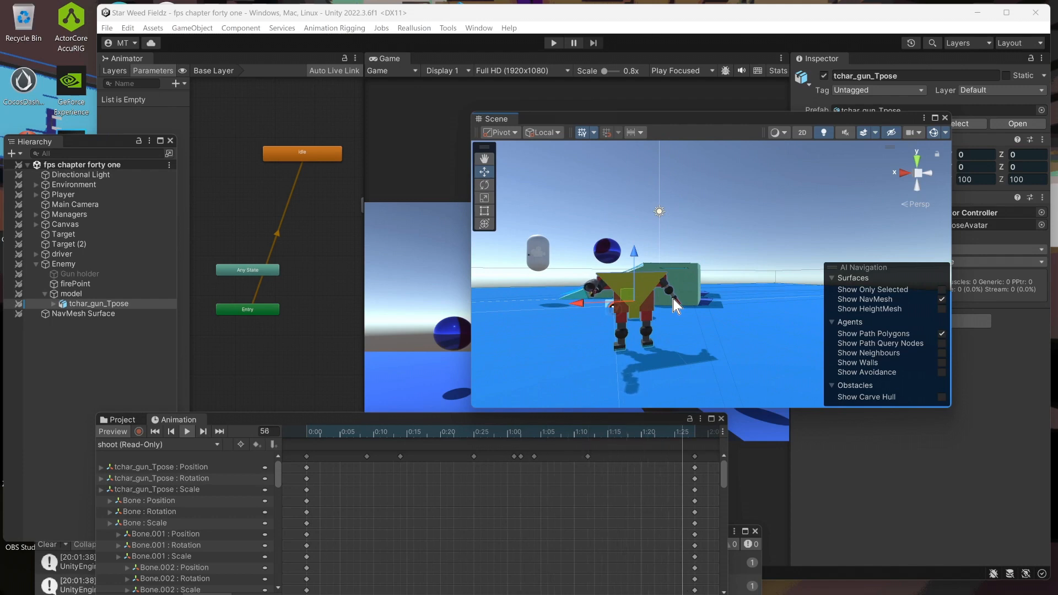
pyautogui.scroll(1, 637, 289)
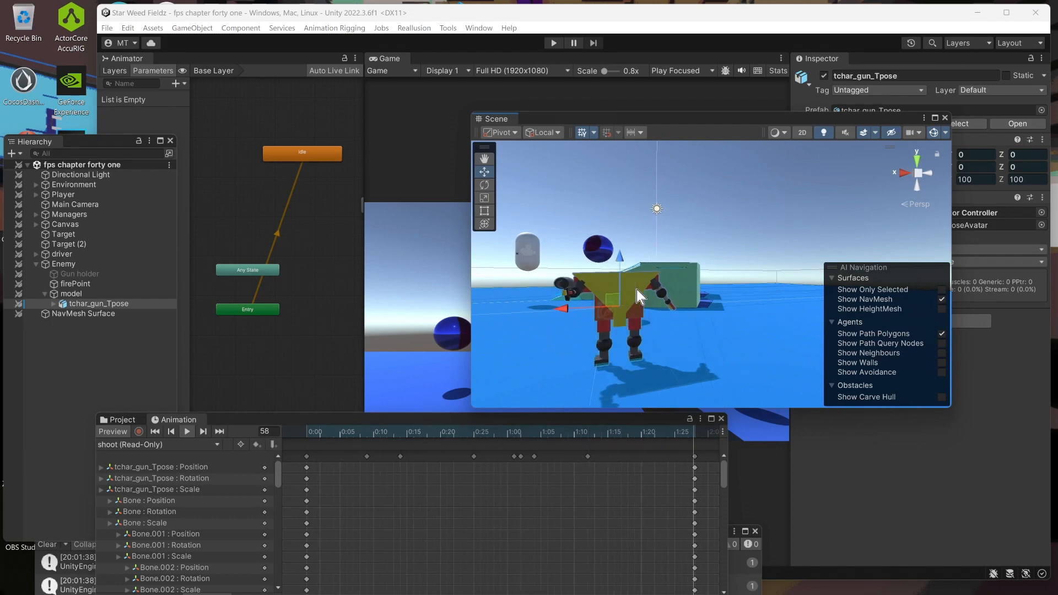
pyautogui.scroll(-1, 637, 289)
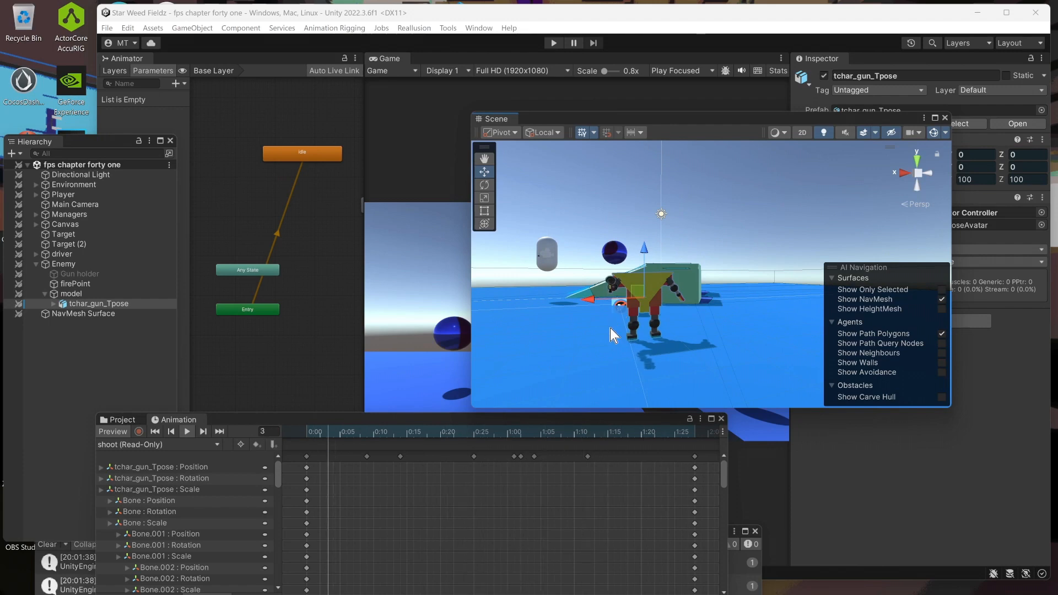
# - Stop the shoot clip's playback and save the scene
pyautogui.click(185, 431)
pyautogui.moveTo(547, 365); pyautogui.dragTo(586, 364, button='middle')
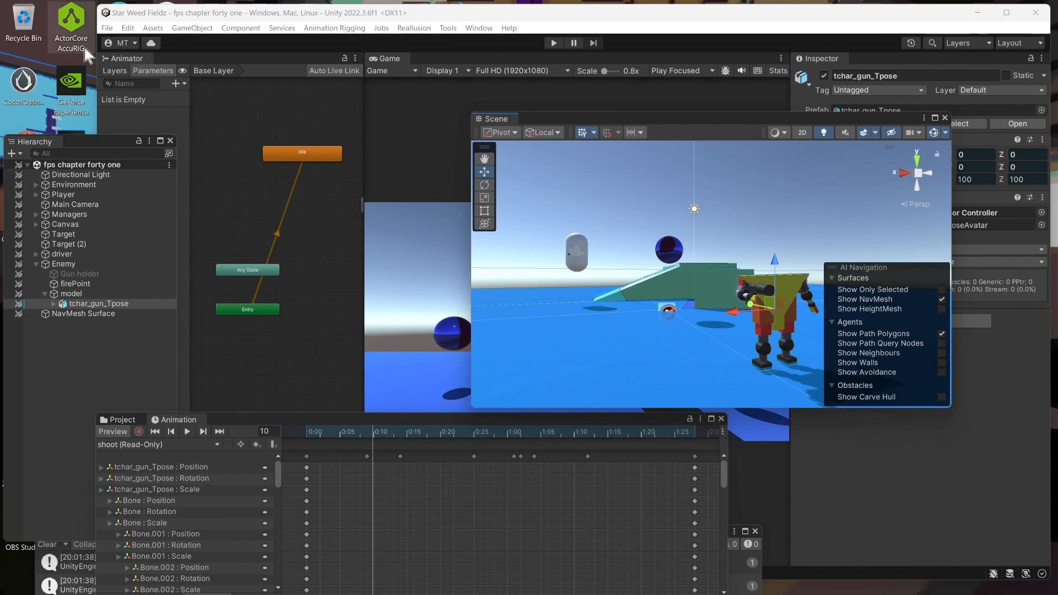
pyautogui.click(107, 28)
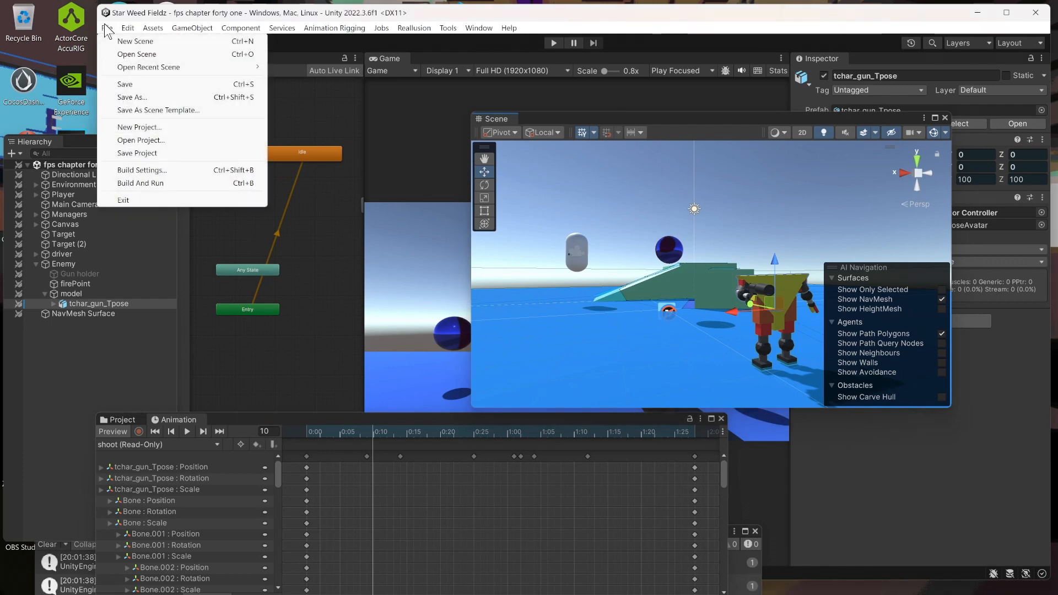
pyautogui.click(128, 84)
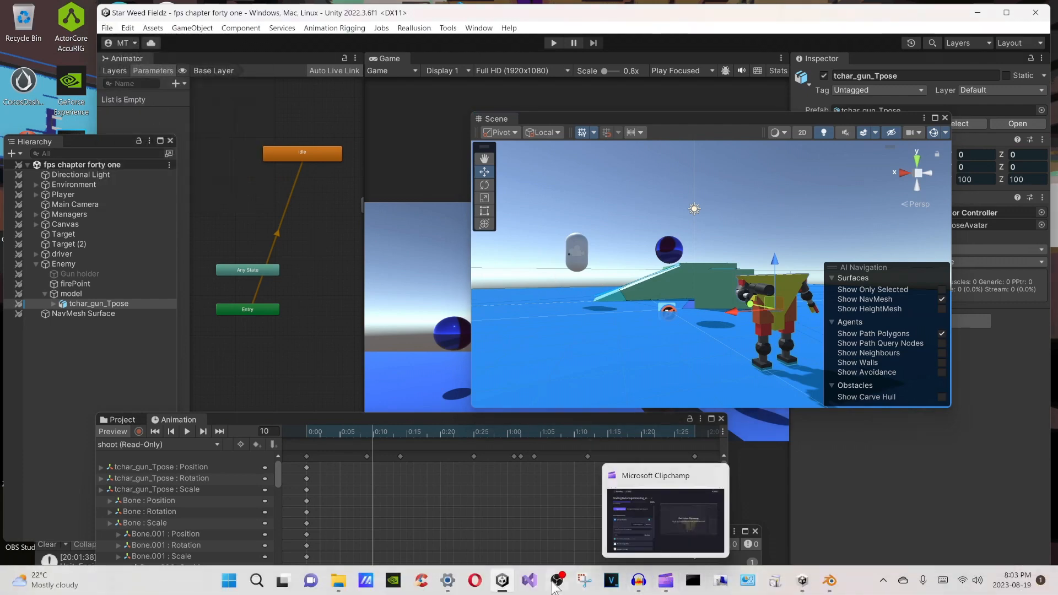
pyautogui.moveTo(561, 583)
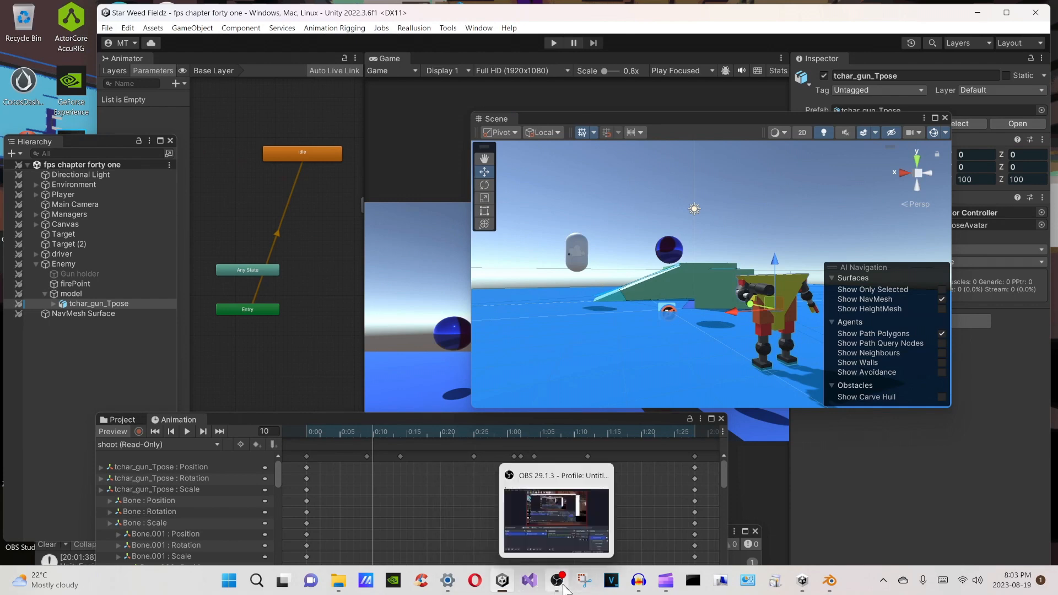
pyautogui.click(557, 582)
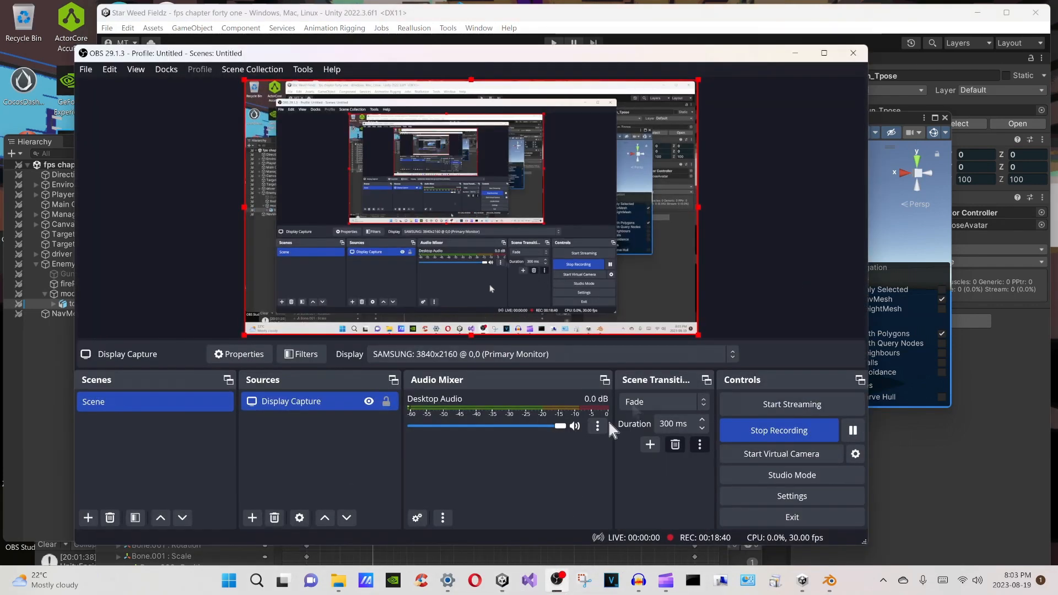
pyautogui.click(778, 430)
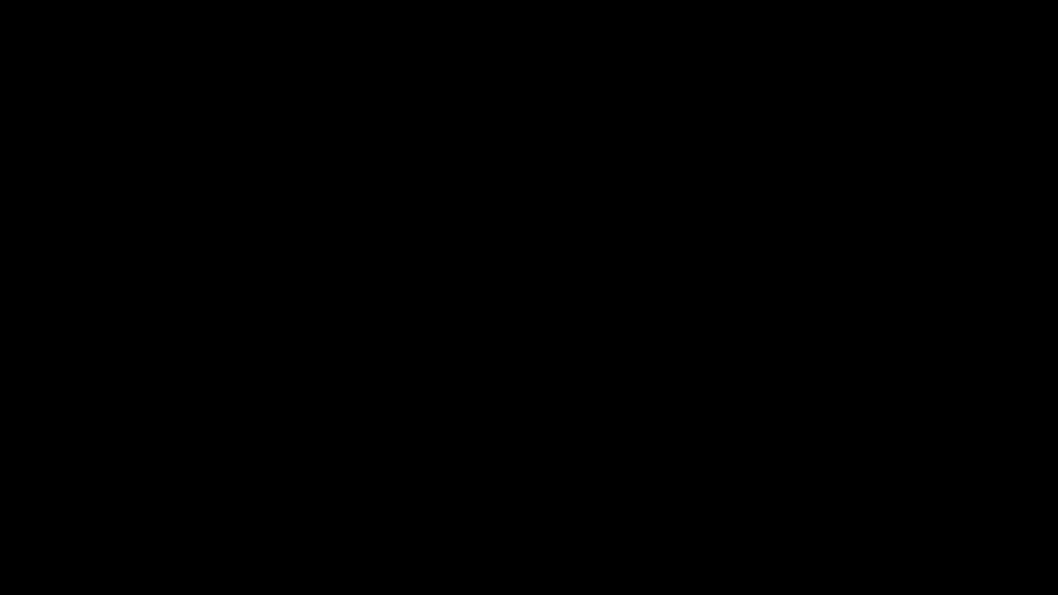